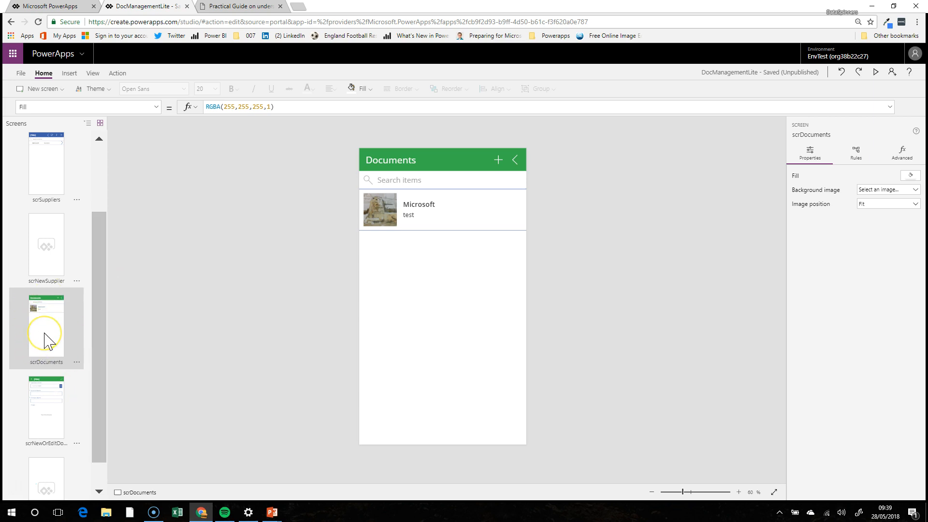
Step: Set the border radius of the View Suppliers button on the scrLanding screen to 0
scroll(97, 149, "up", 3)
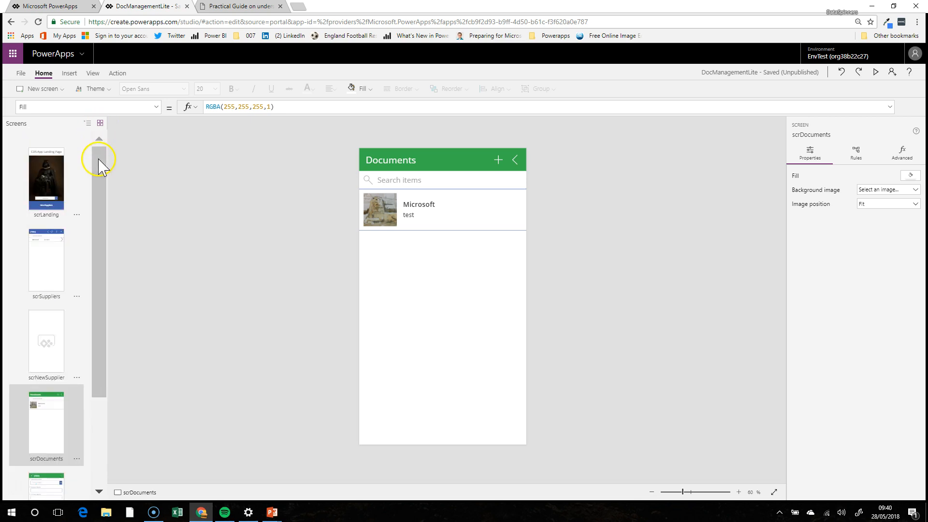
left_click(49, 176)
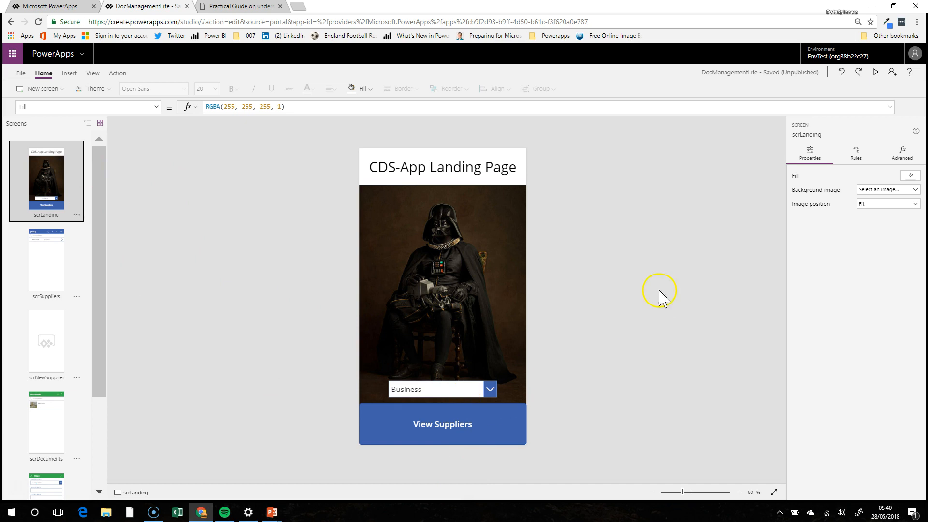
left_click(493, 430)
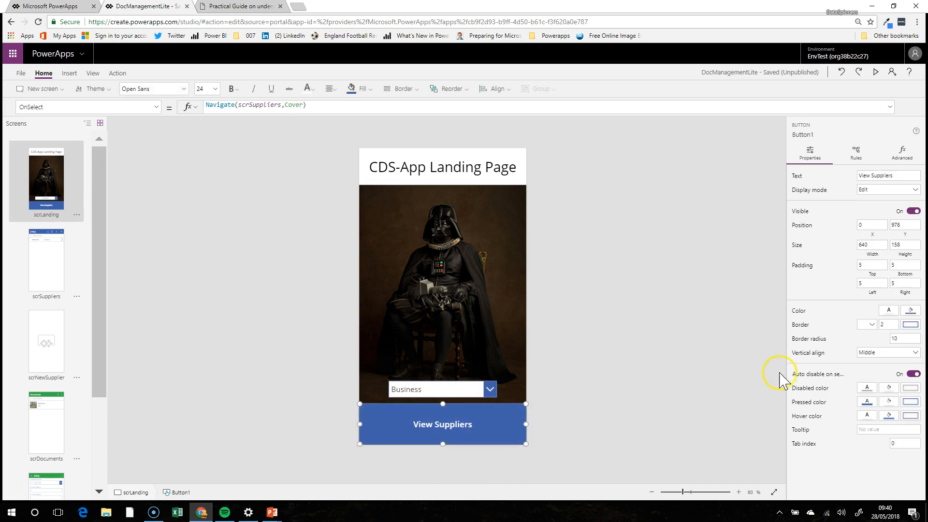
left_click(899, 339)
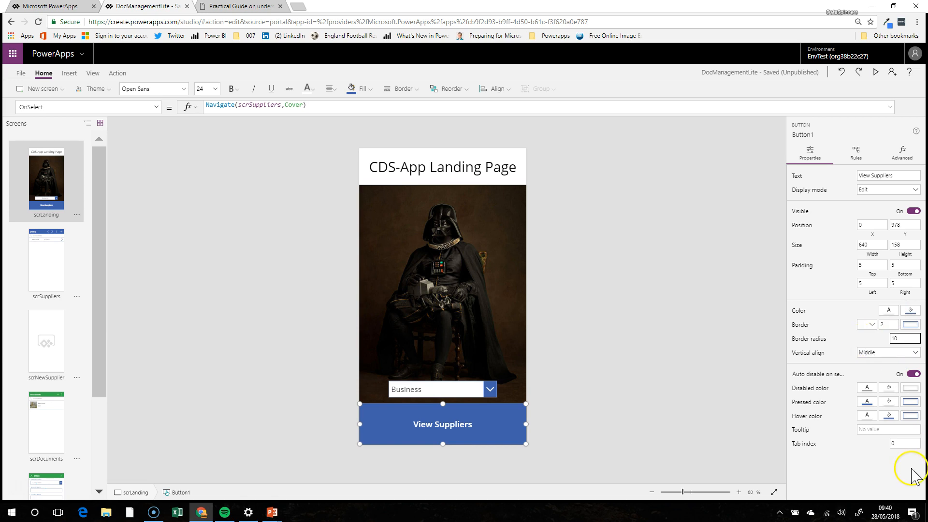
left_click(707, 403)
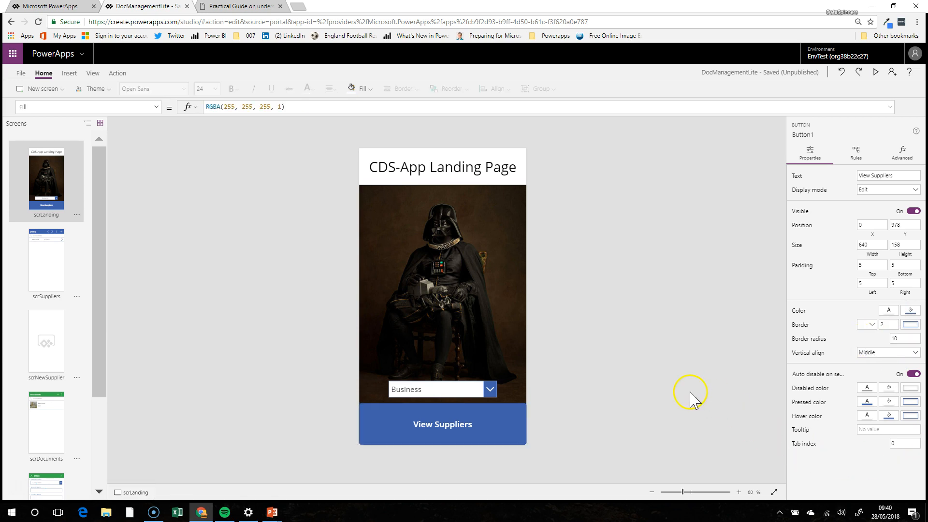
left_click(511, 415)
left_click(906, 338)
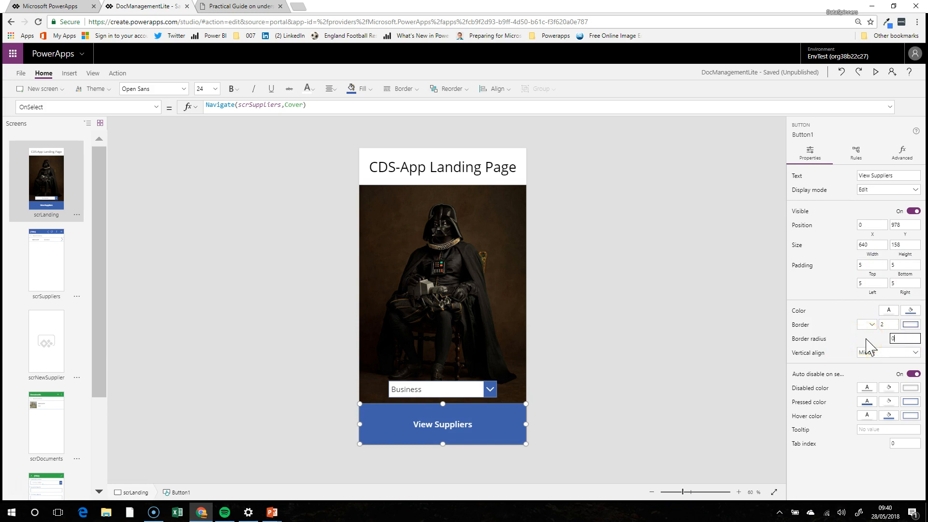
left_click(648, 368)
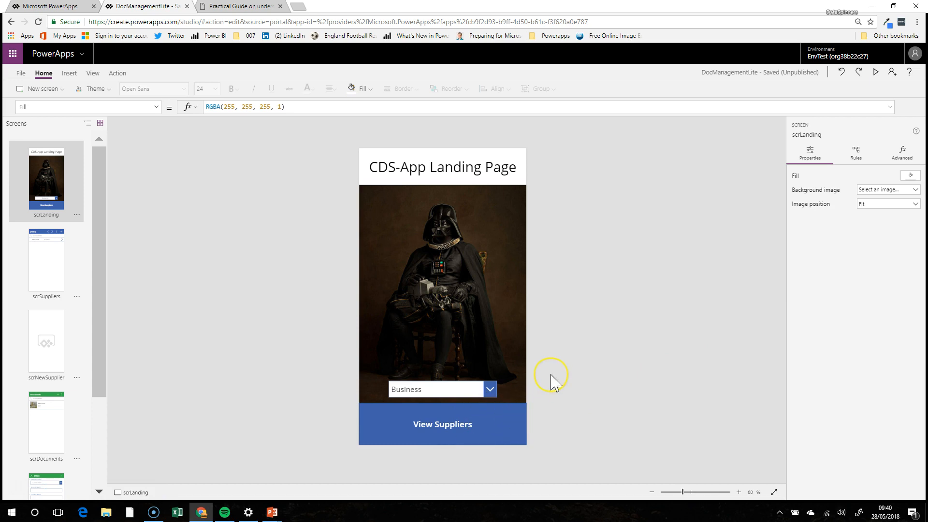
Step: Test the navigation from the View Suppliers button to the supplier list and on through the Microsoft row's arrow
left_click(552, 391)
left_click(500, 417)
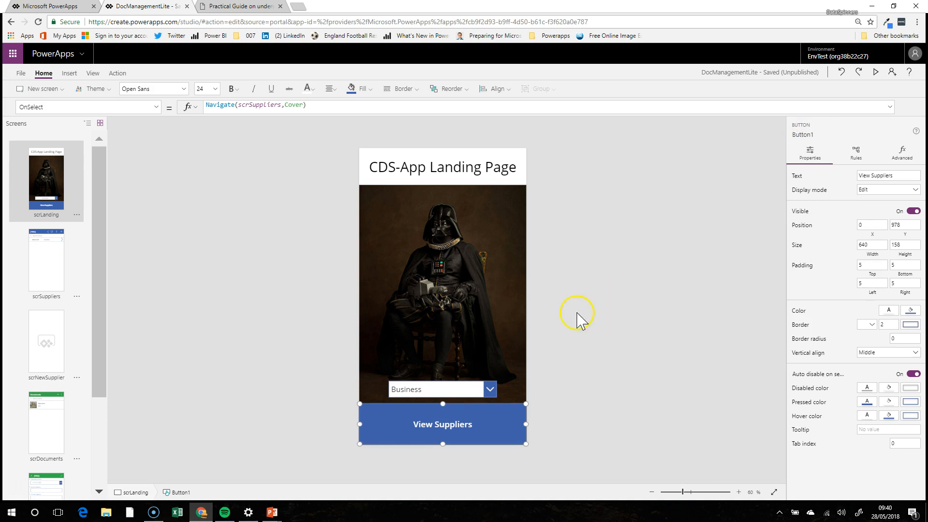
left_click(500, 441, "alt")
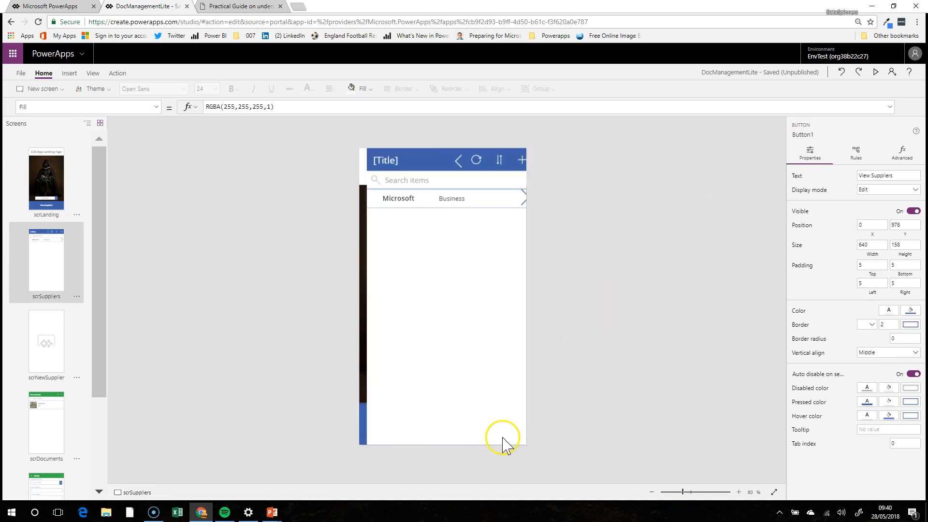
left_click(517, 201)
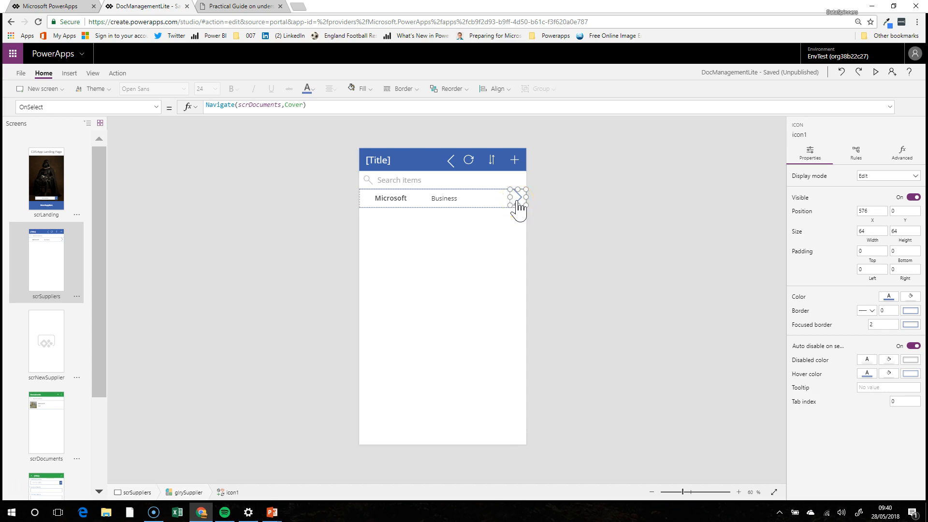
left_click(518, 203, "alt")
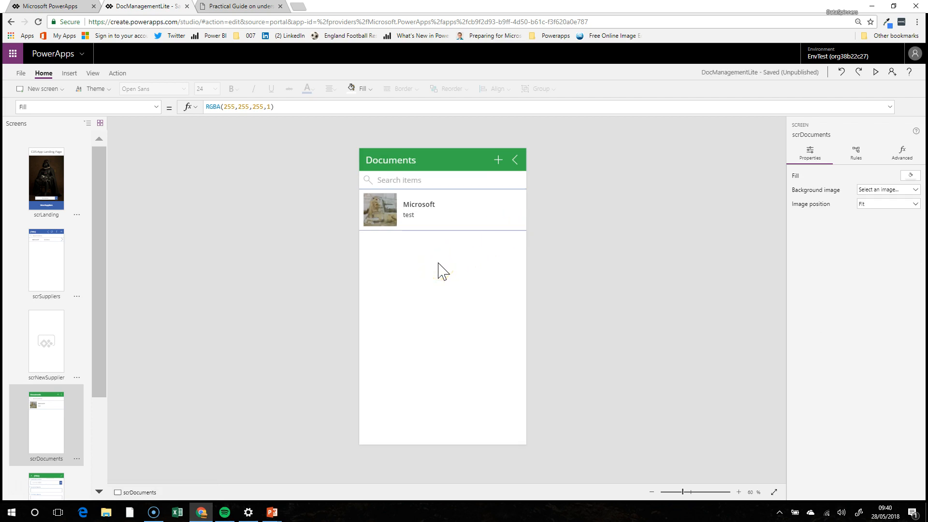
Step: Rename the edit form on the scrNewOrEditDocument screen as frmNewEditDoc
left_click(498, 163)
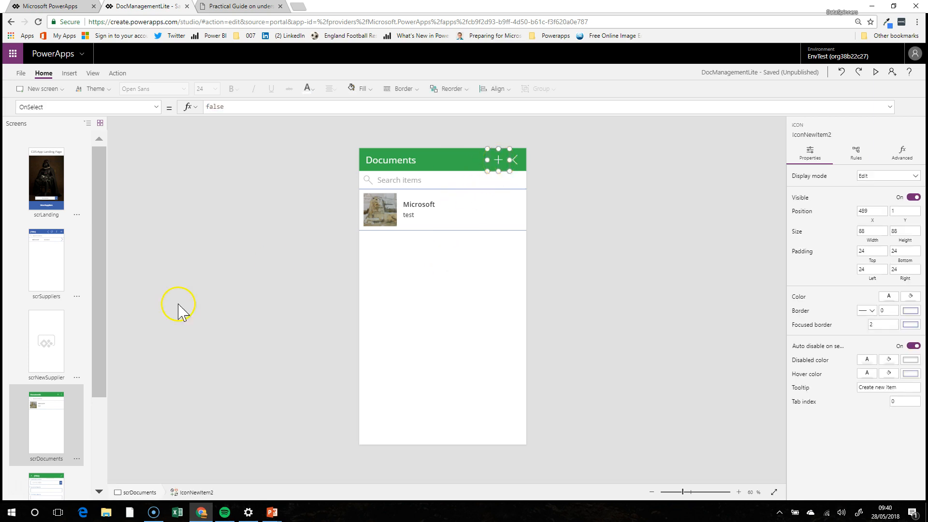
left_click_drag(96, 323, 89, 408)
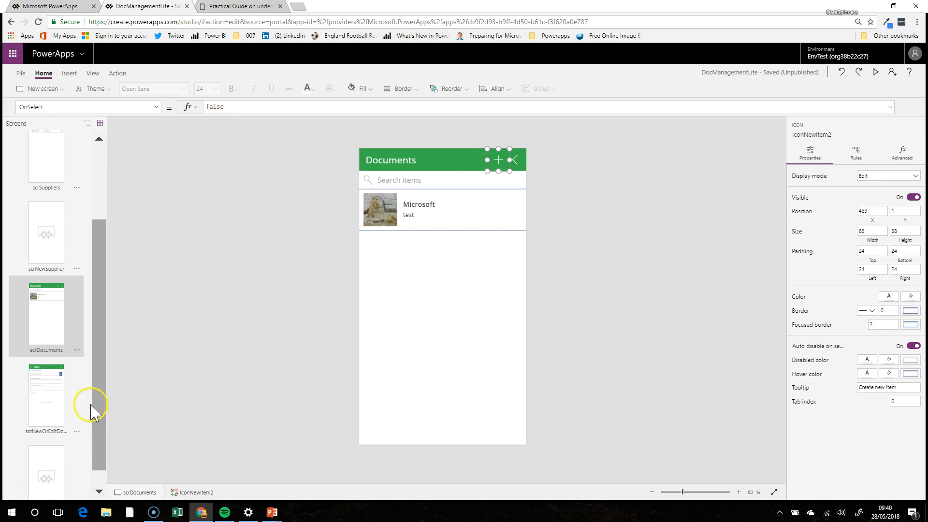
left_click(53, 413)
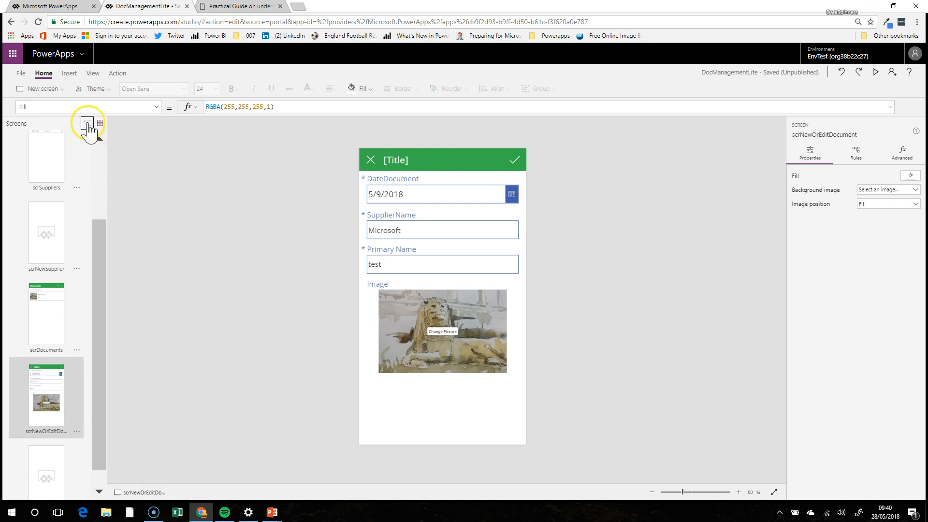
left_click(87, 123)
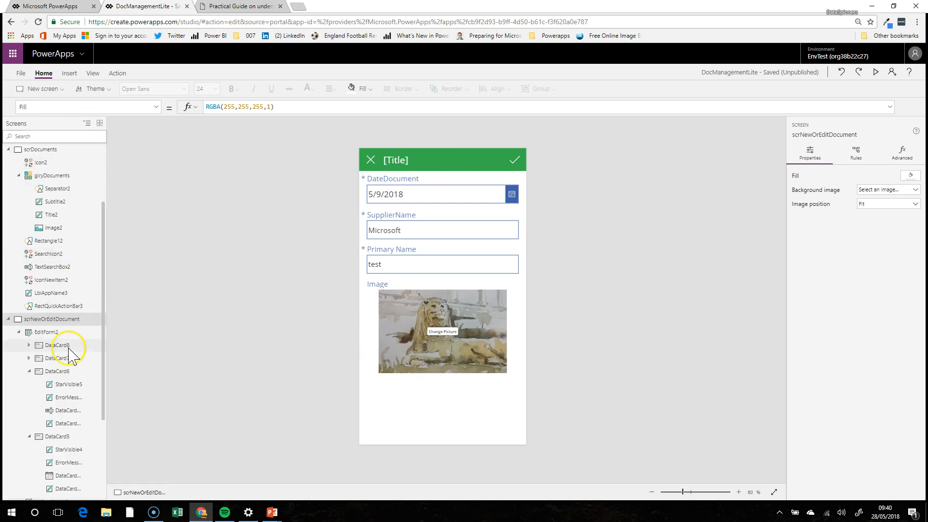
left_click(90, 332)
left_click(90, 333)
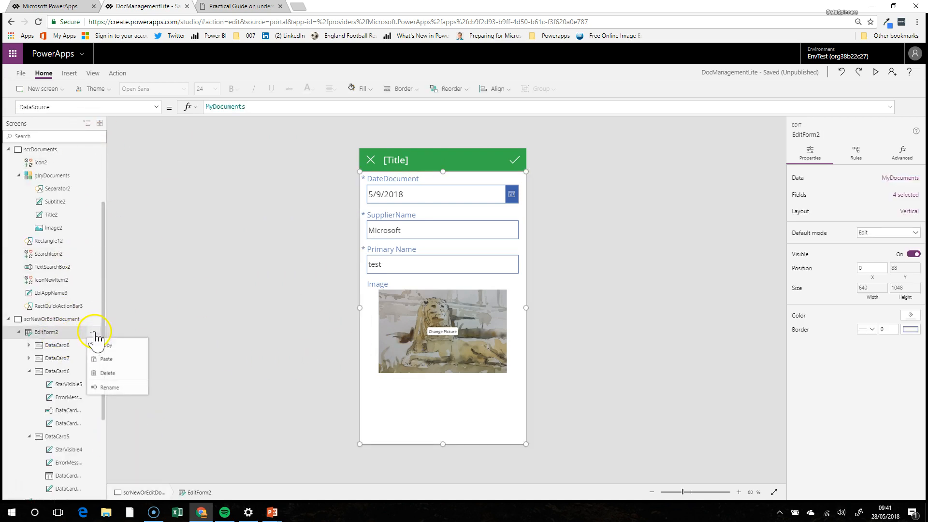
left_click(121, 386)
type("frmNewEditDoc")
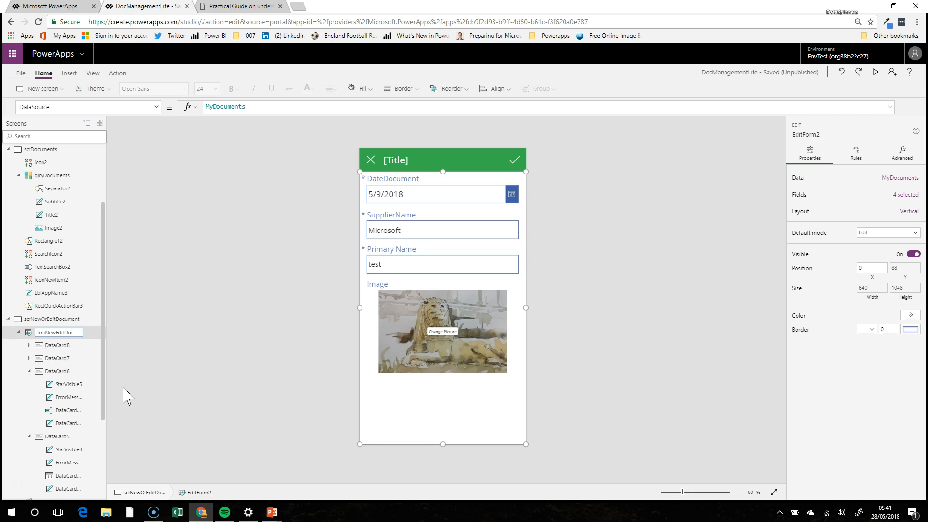
key("Escape")
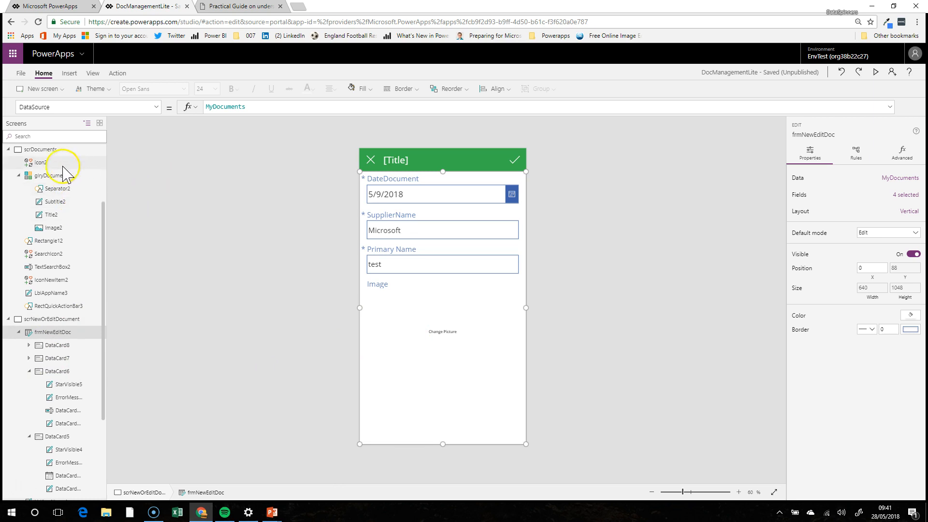
Step: Set the OnSelect formula of the plus icon on scrDocuments to Navigate(scrNewOrEditDocument,Cover)
left_click(58, 150)
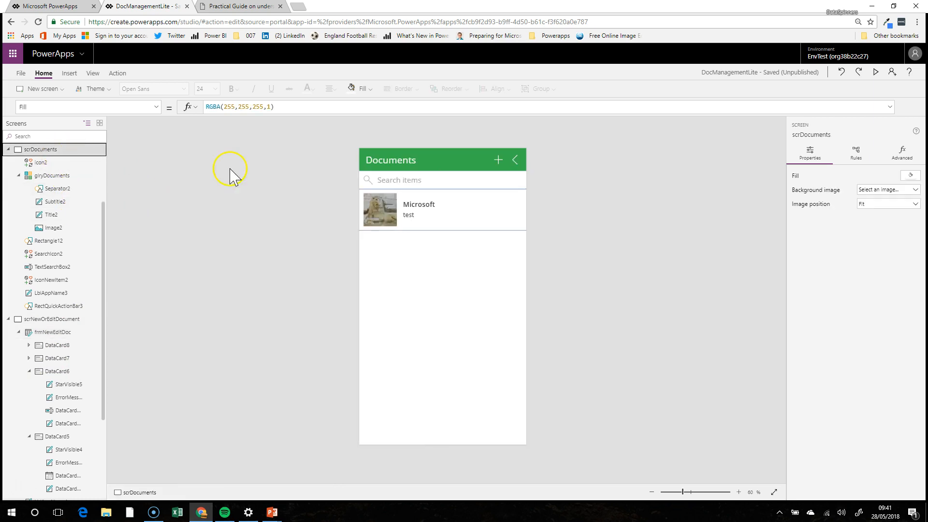
left_click(498, 160)
left_click(265, 107)
type("navi")
key("Tab")
type("scr")
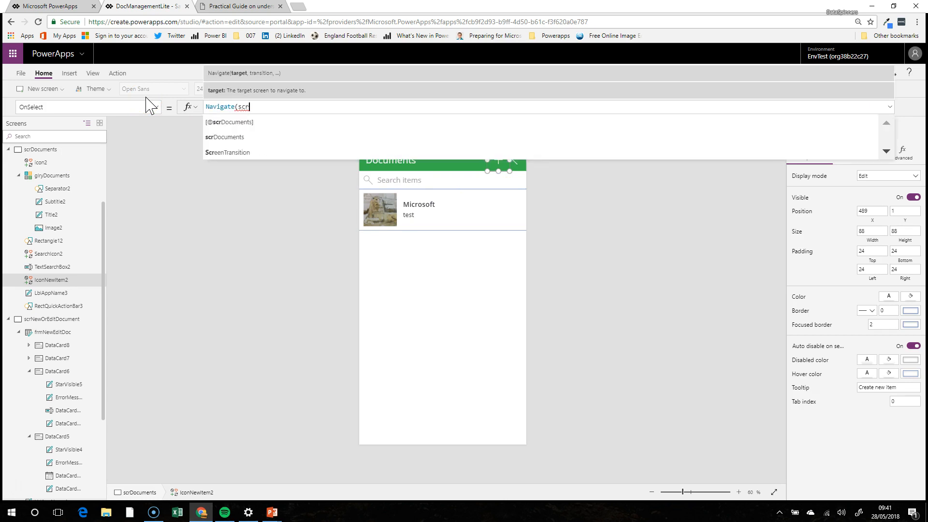
type("n")
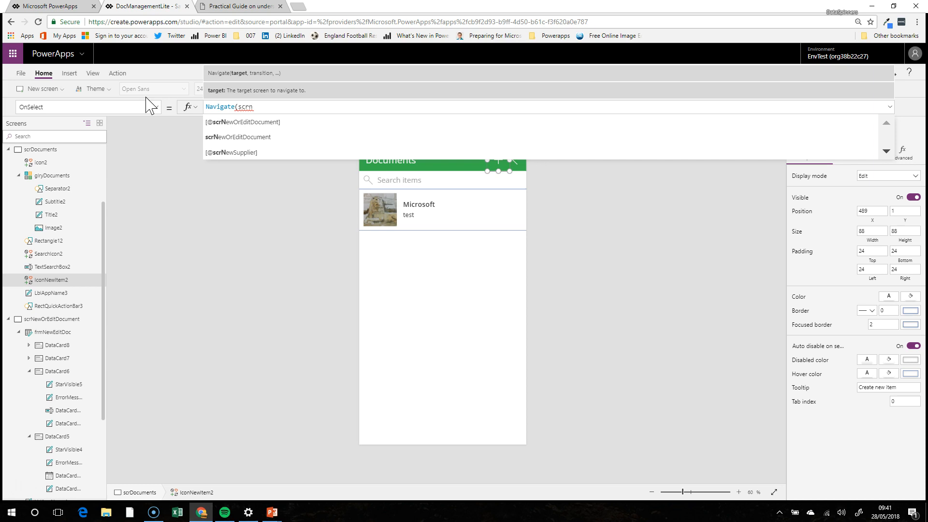
left_click(227, 137)
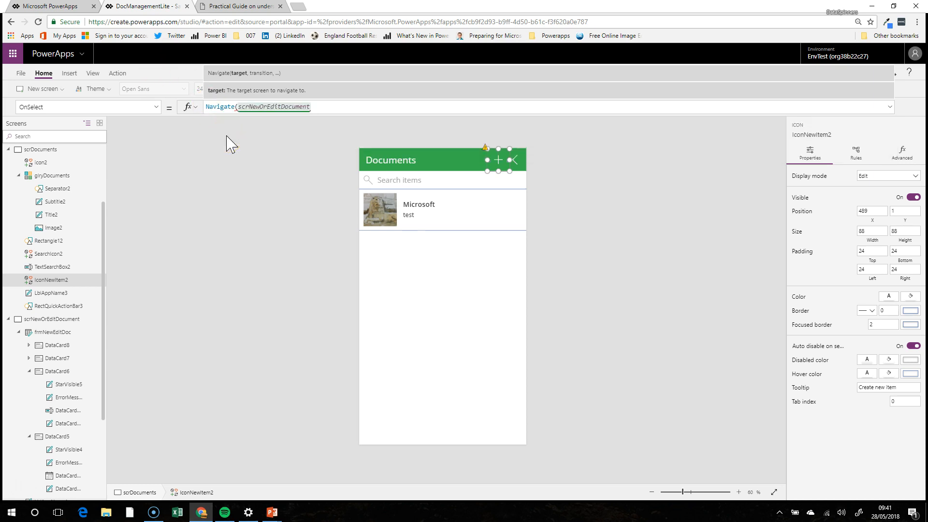
type(",cov")
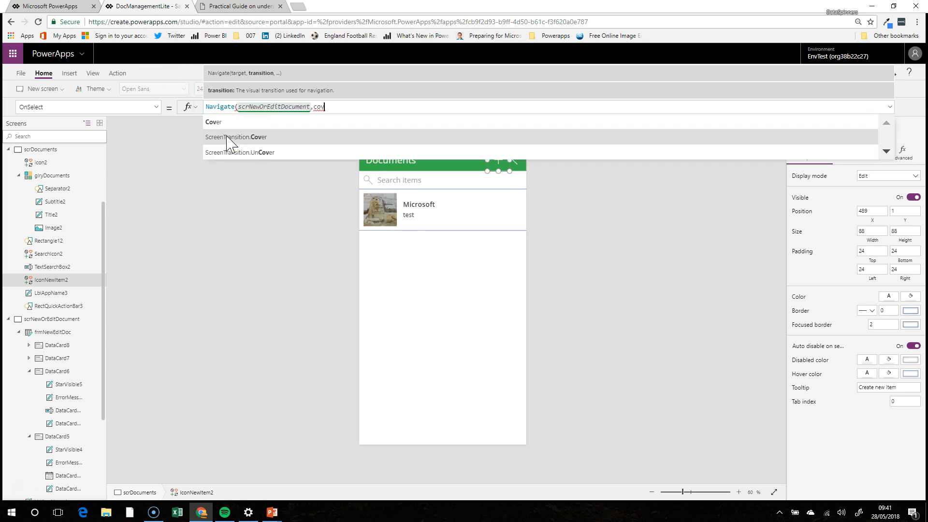
key("Up")
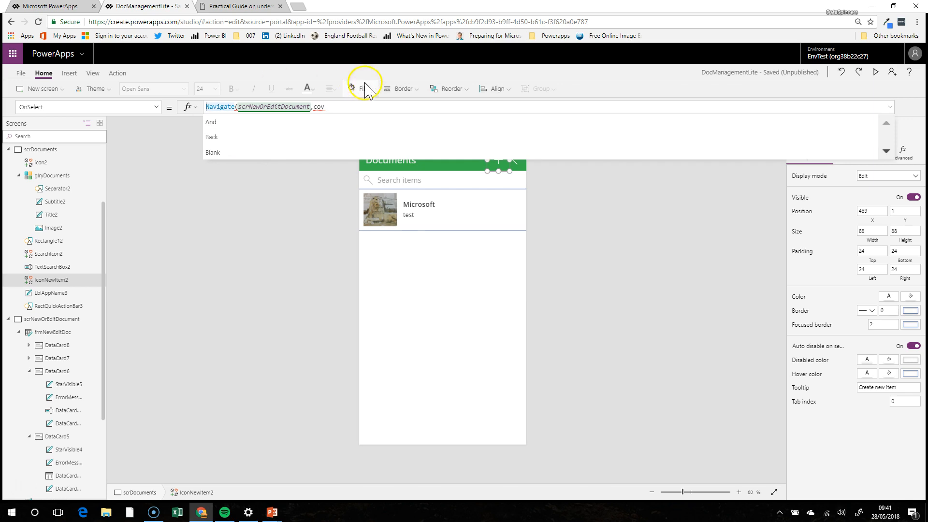
left_click(351, 108)
type("er")
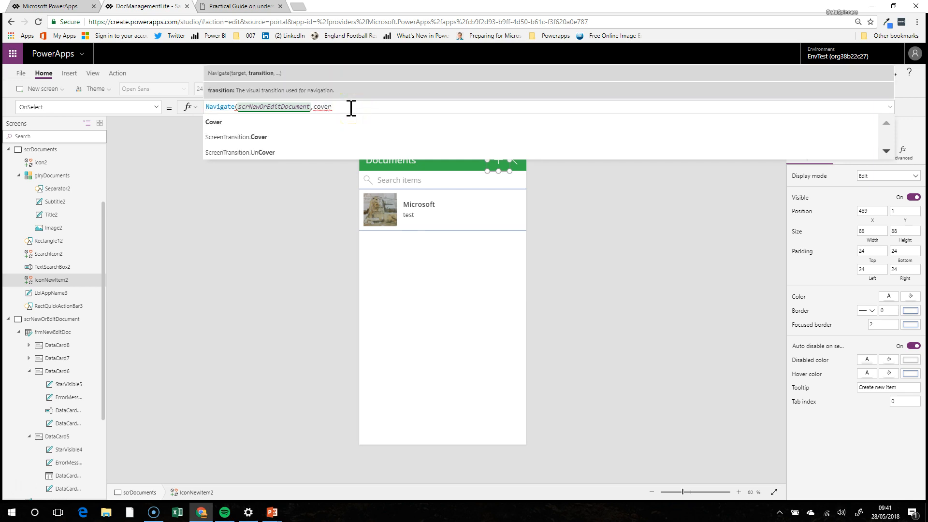
left_click(351, 121)
type(")")
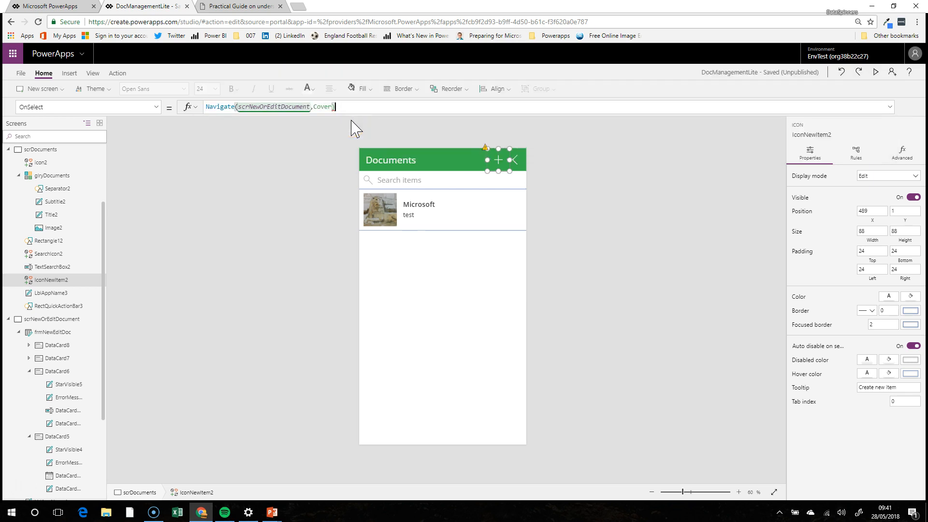
Step: Append ;NewForm(frmNewEditDoc) to the plus icon's OnSelect formula
type(";newf")
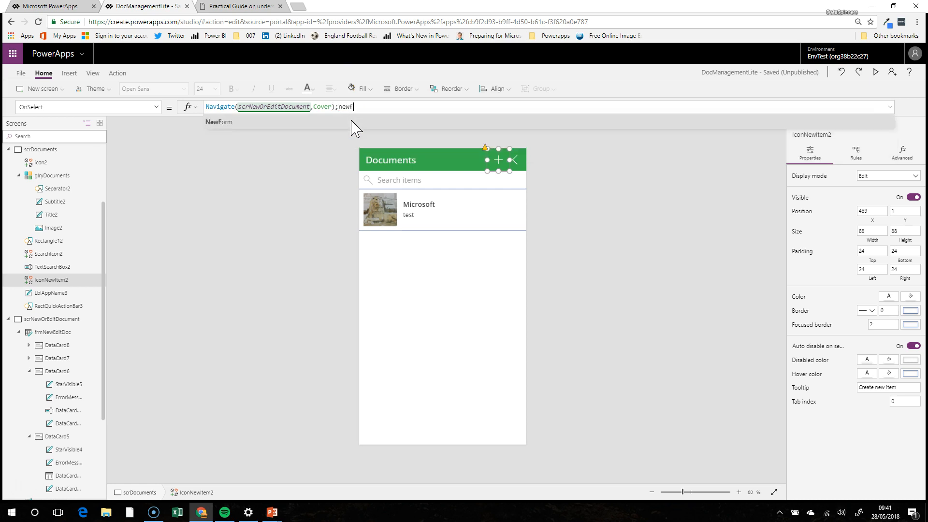
left_click(352, 121)
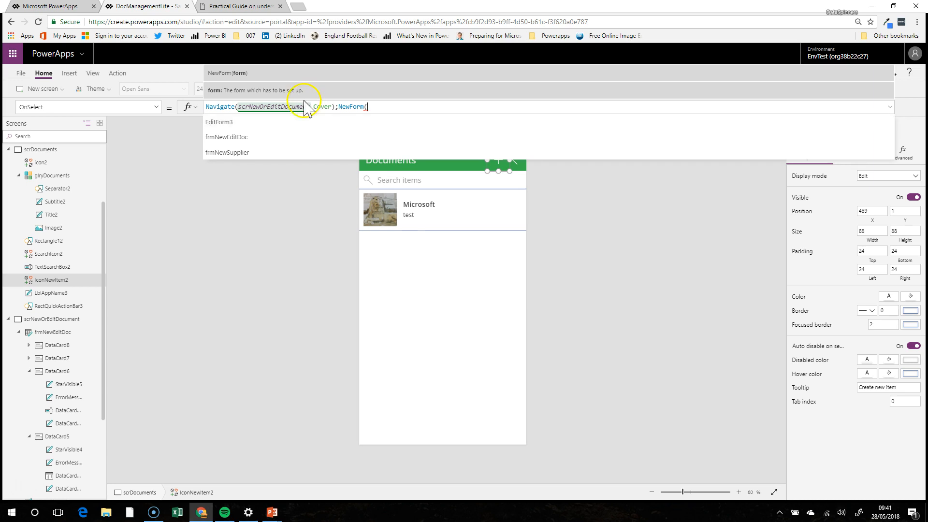
left_click(267, 137)
type(")")
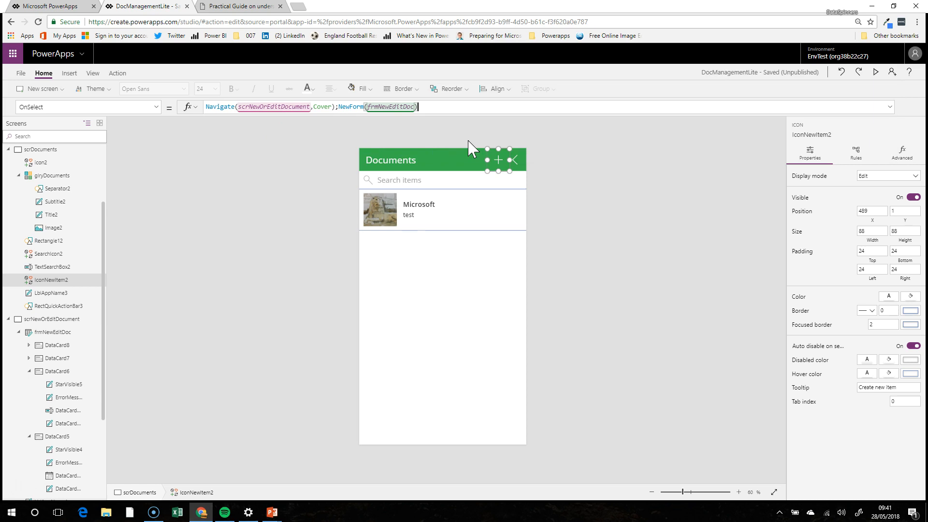
left_click(457, 266)
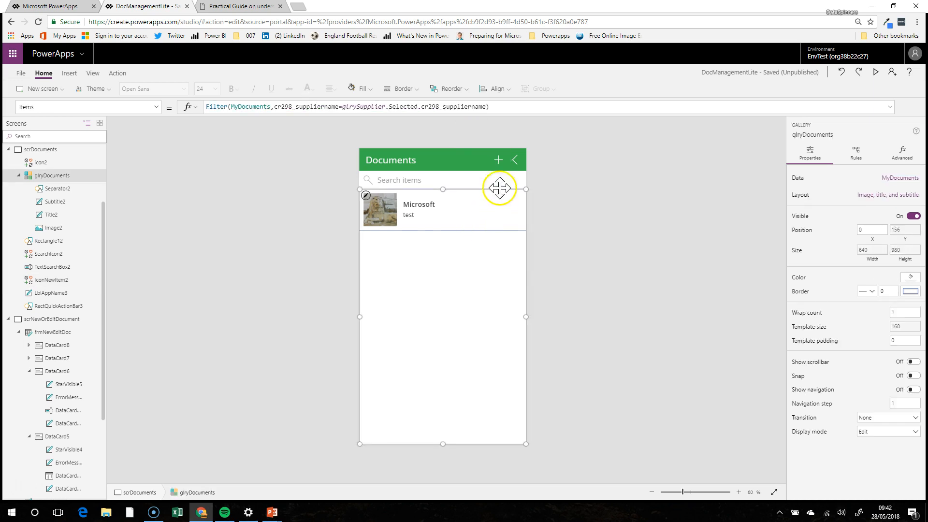
Step: Shift the Documents title right to about X 68 and move the back icon in front of it at about X 15
left_click(515, 164)
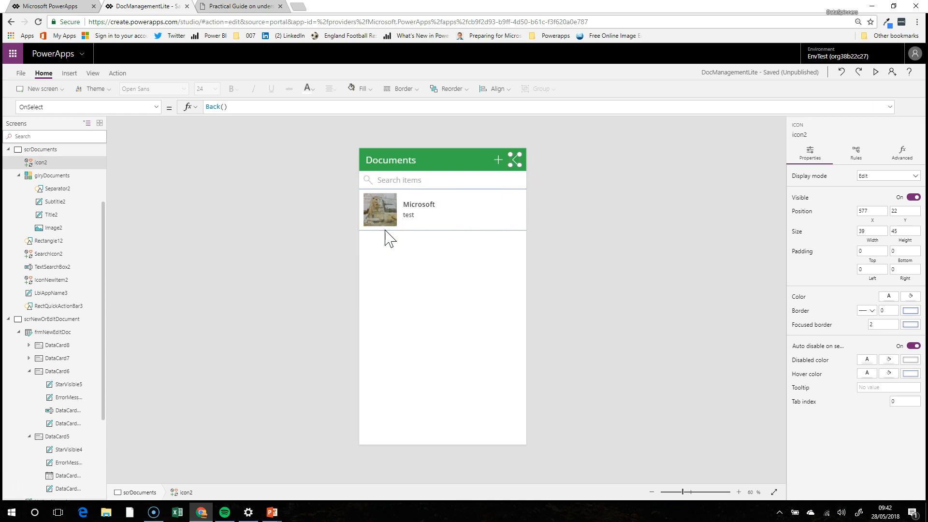
left_click(399, 160)
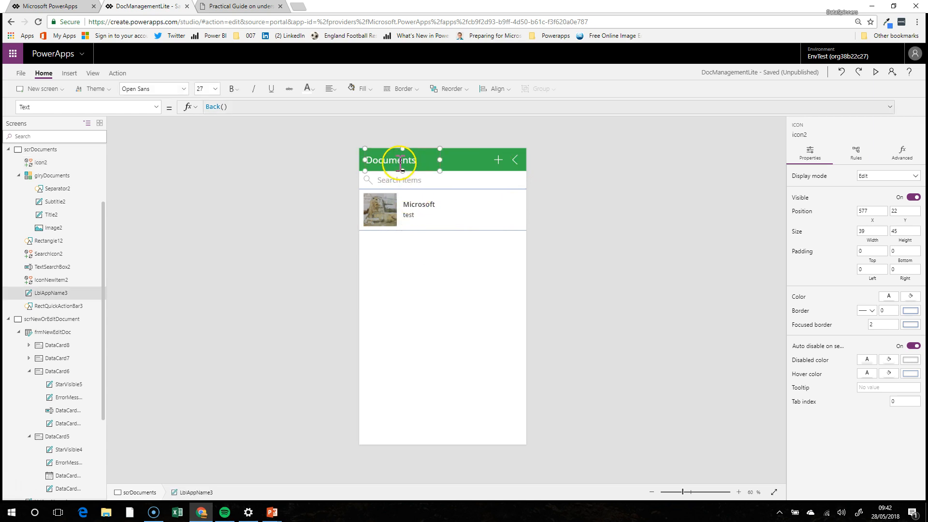
left_click_drag(389, 149, 402, 147)
left_click(515, 157)
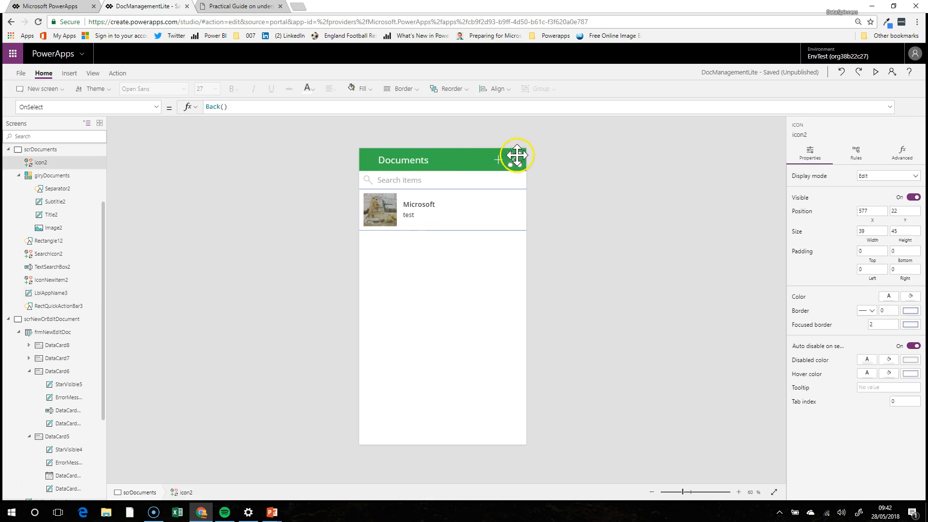
left_click_drag(517, 155, 367, 157)
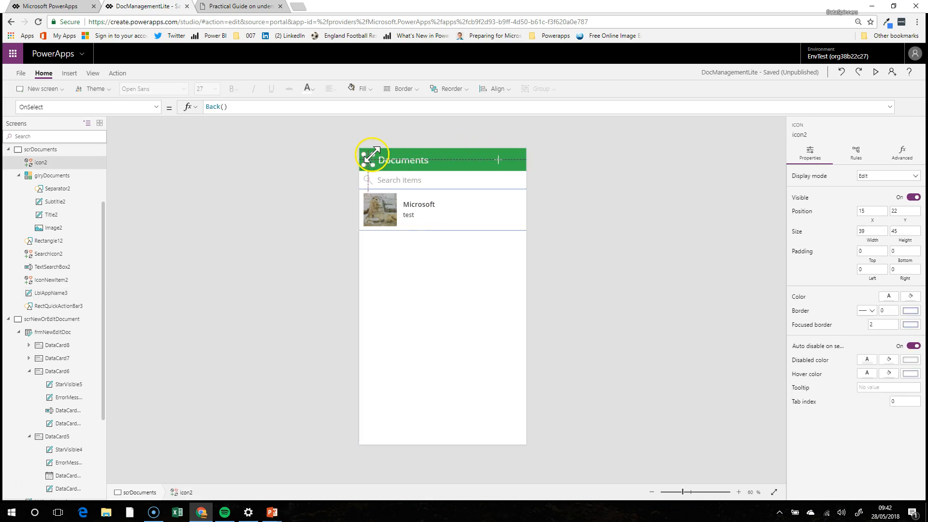
left_click(414, 258)
left_click(399, 162)
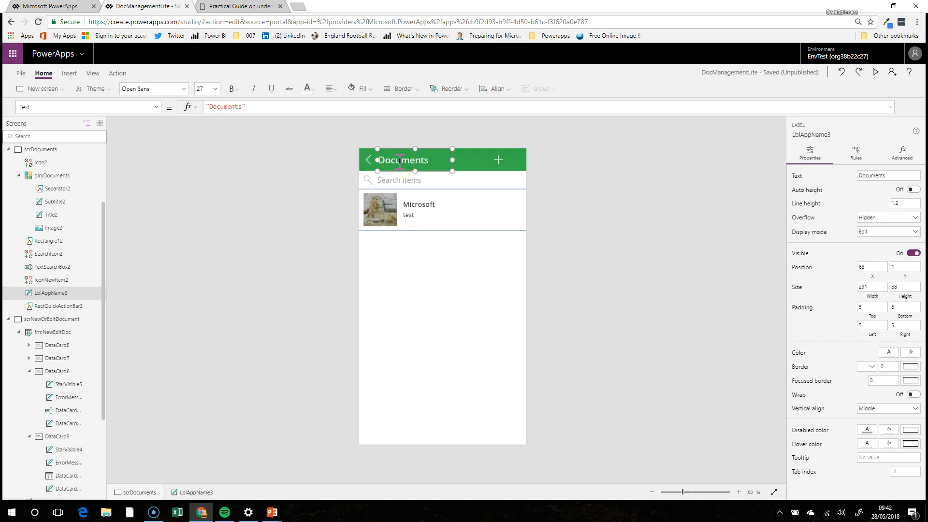
Step: Move the plus icon to the right end of the Documents header, at X 552 and Y 1
left_click(495, 160)
left_click_drag(493, 150, 508, 154)
left_click(452, 273)
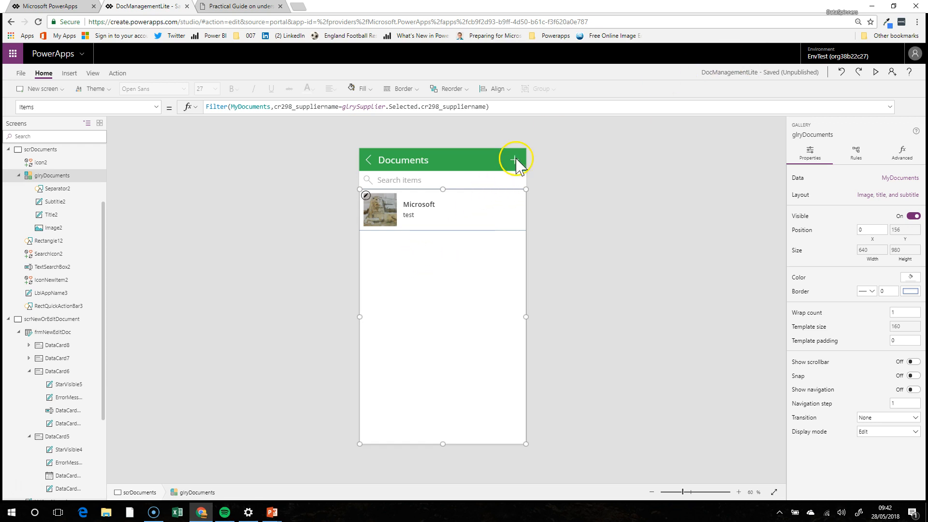
left_click(516, 159)
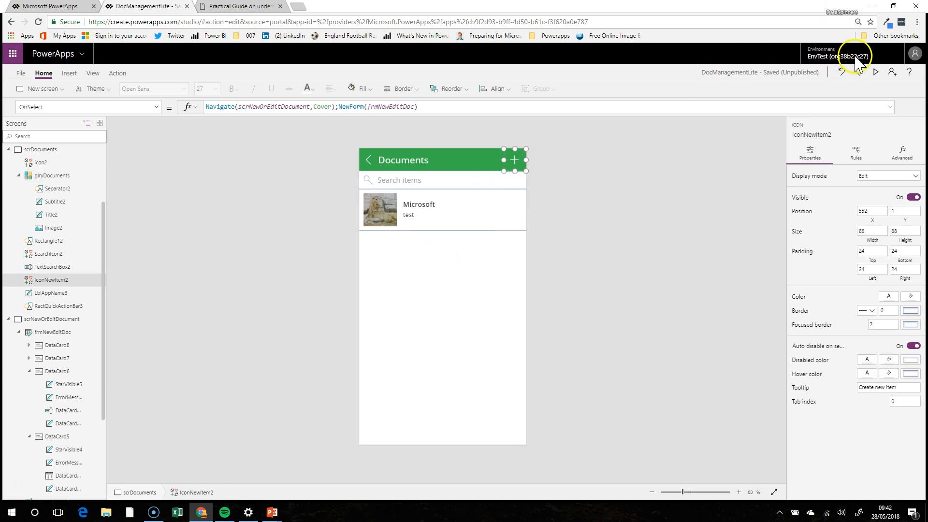
Step: Preview the app, open the new document form from the Documents screen's plus icon, and return to editing
left_click(875, 73)
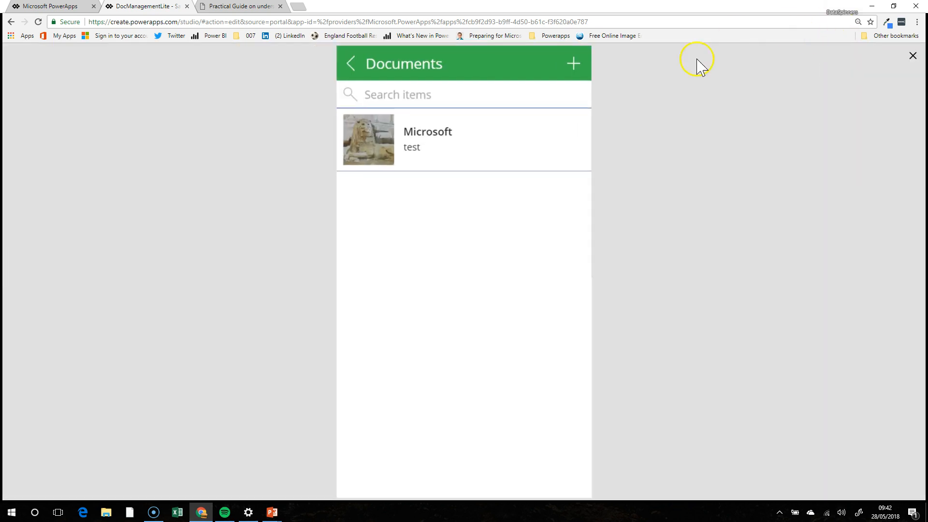
left_click(576, 67)
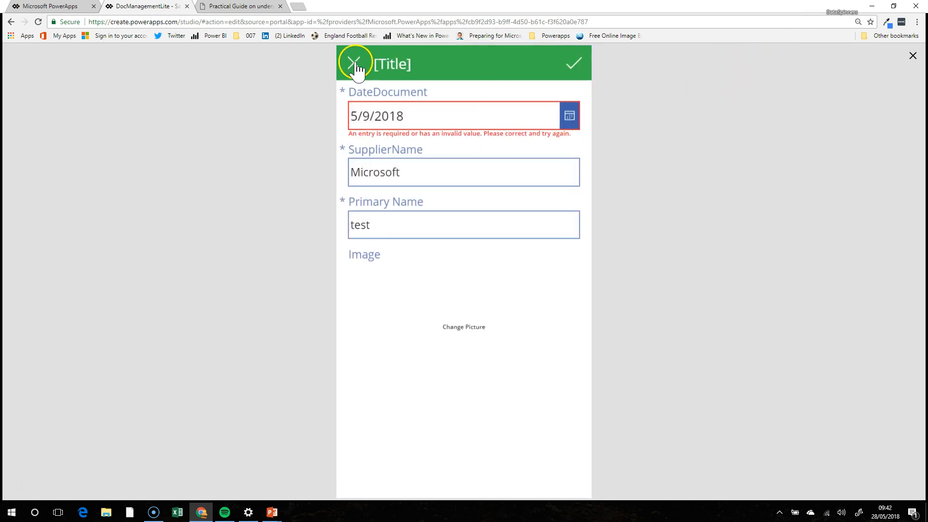
left_click(913, 56)
Step: Set the OnSelect formula of the cancel icon on scrNewOrEditDocument to the Back function and test it
left_click(401, 336)
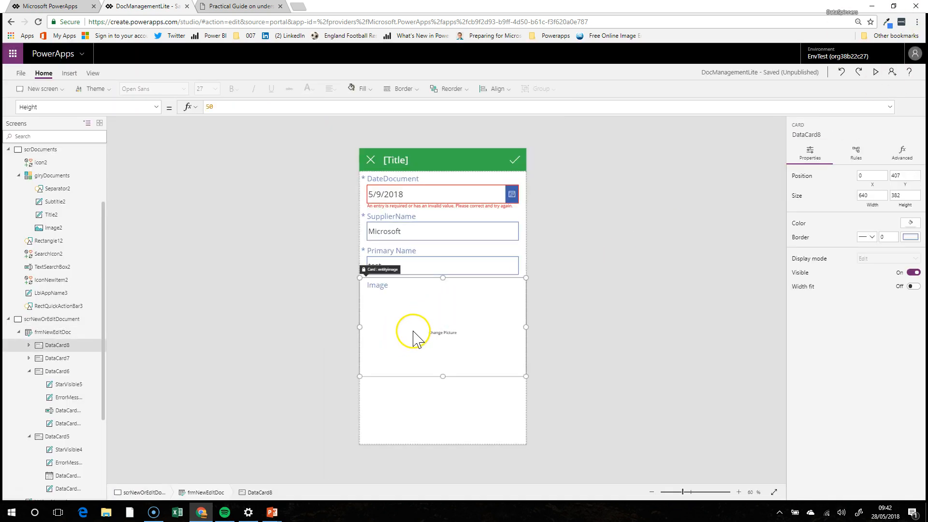
left_click(458, 408)
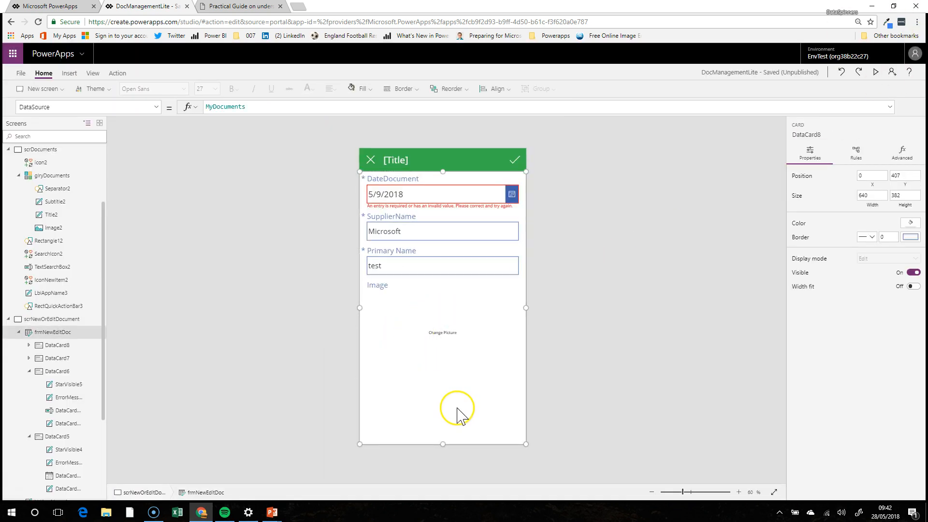
left_click(371, 161)
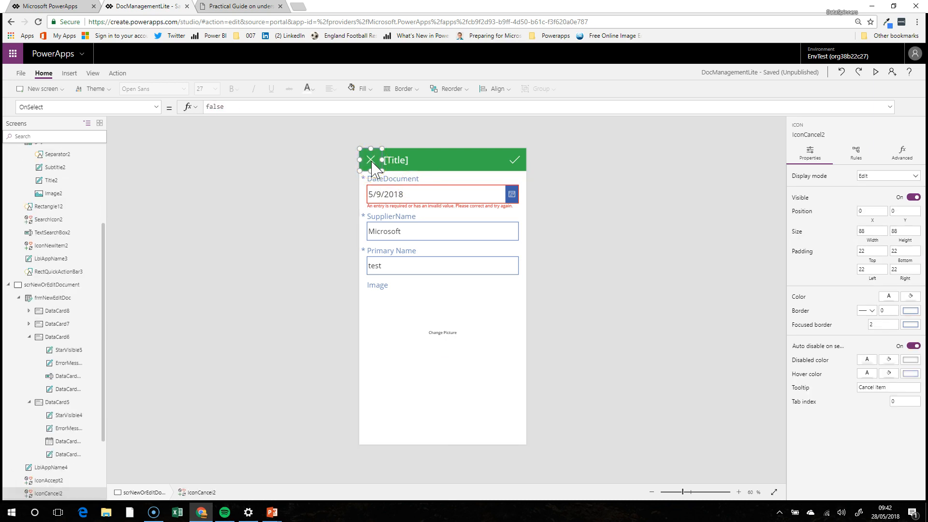
double_click(231, 106)
type("back")
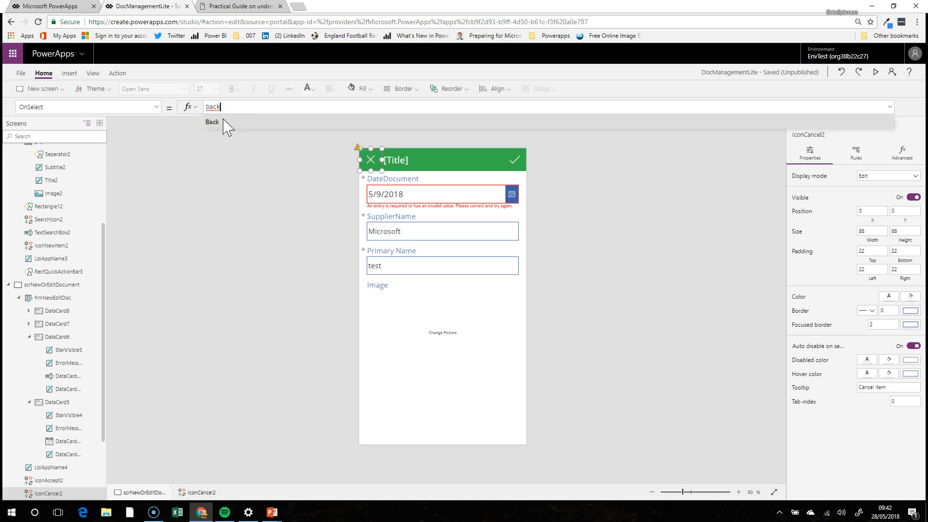
left_click(223, 121)
left_click(437, 343)
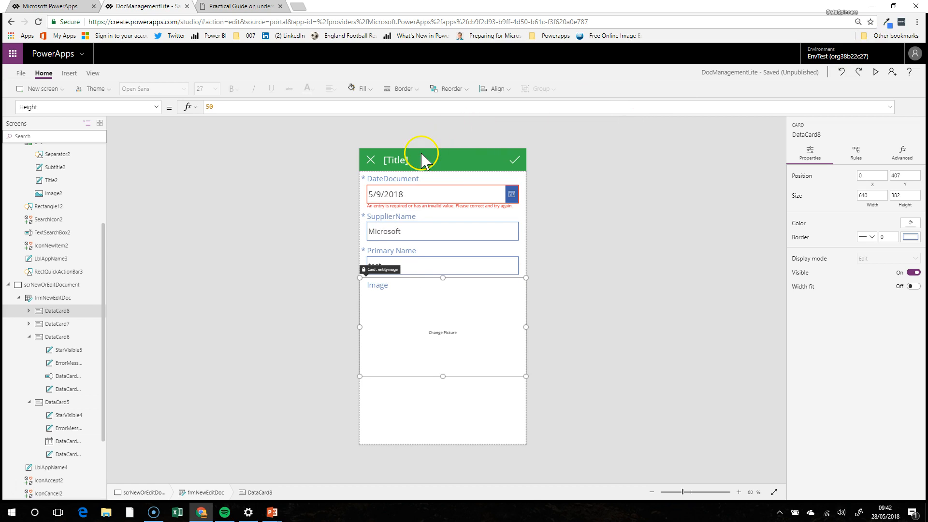
left_click(371, 162)
left_click(371, 162, "alt")
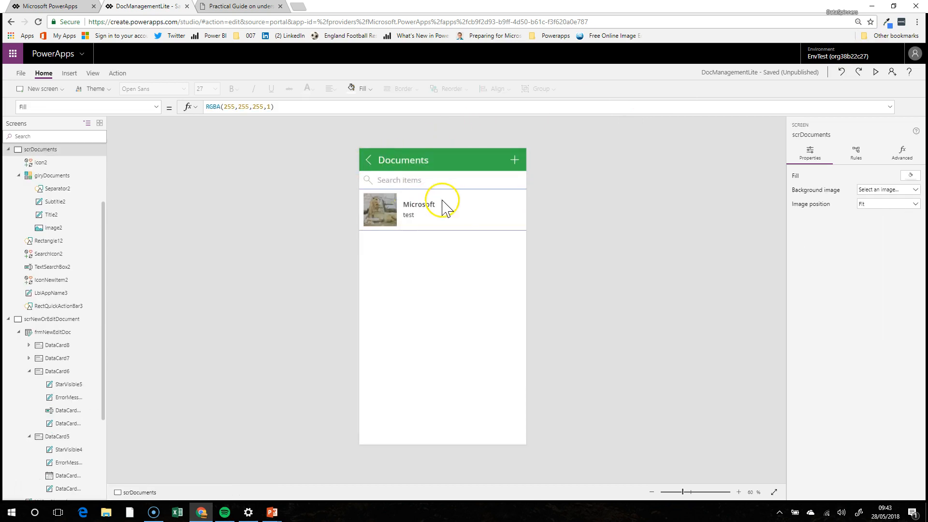
Step: Insert ResetForm(frmNewEditDoc); between the Navigate and NewForm calls in the OnSelect formula of the plus icon on scrDocuments
left_click(513, 164)
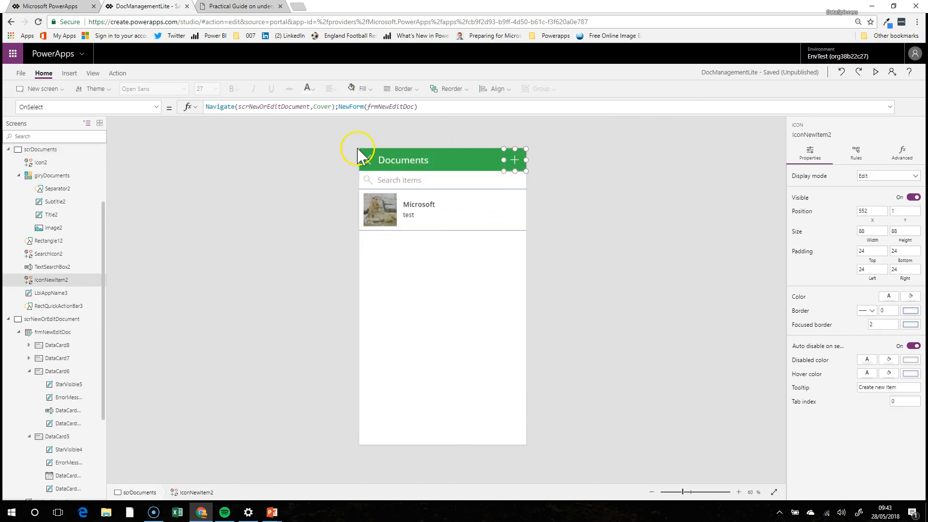
left_click(340, 107)
type("r);Rese")
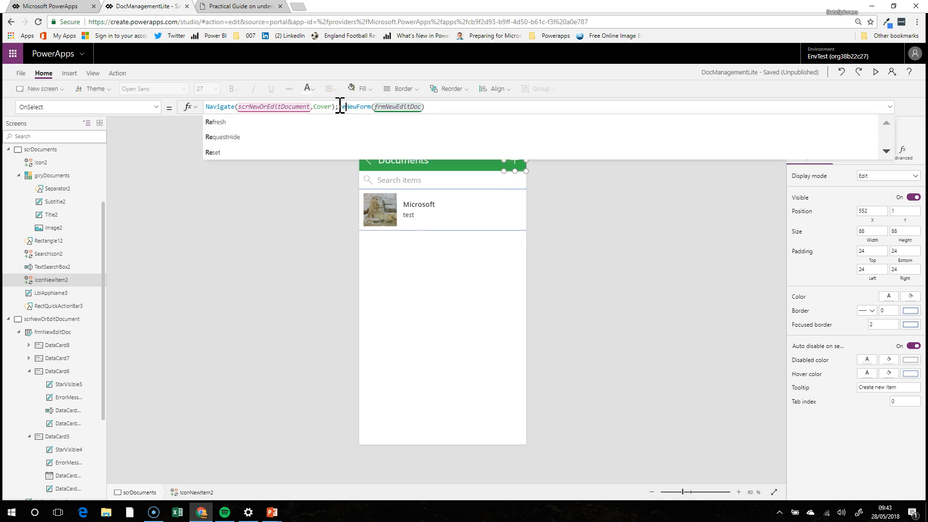
type("tForm(")
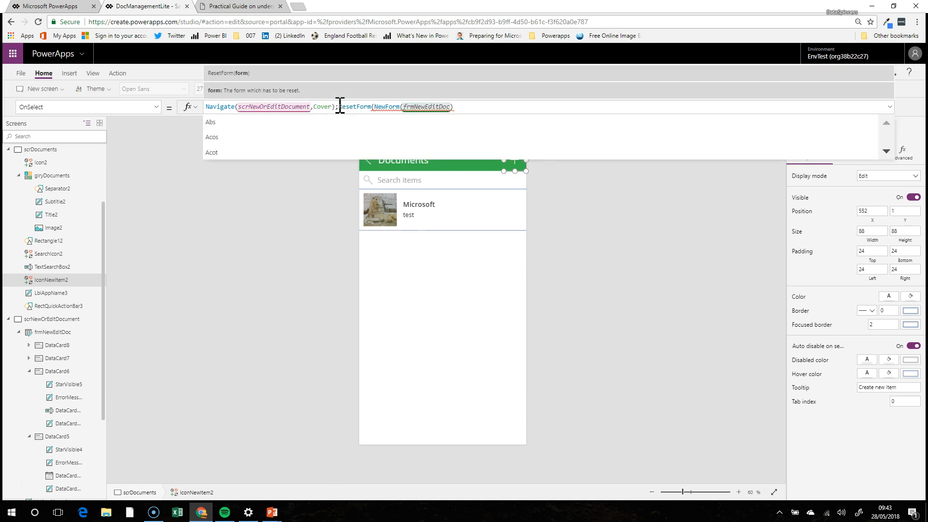
type(")")
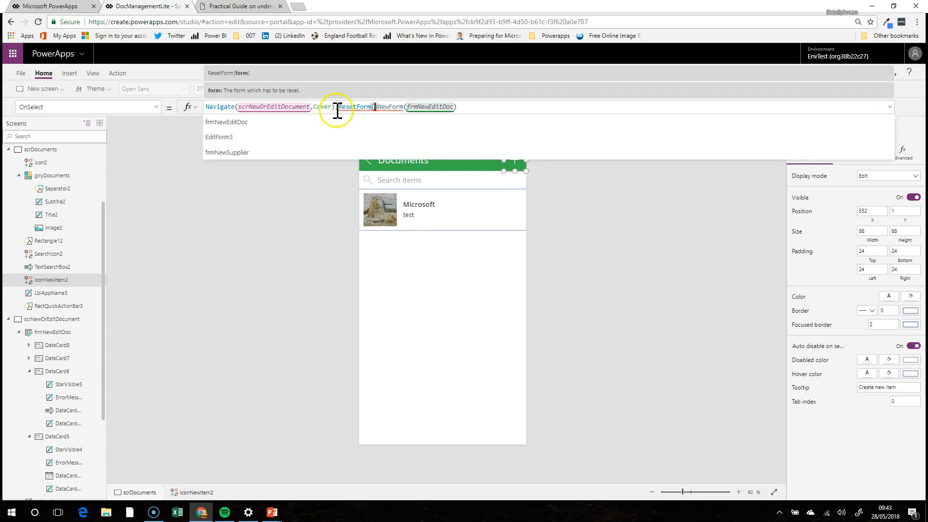
left_click(325, 124)
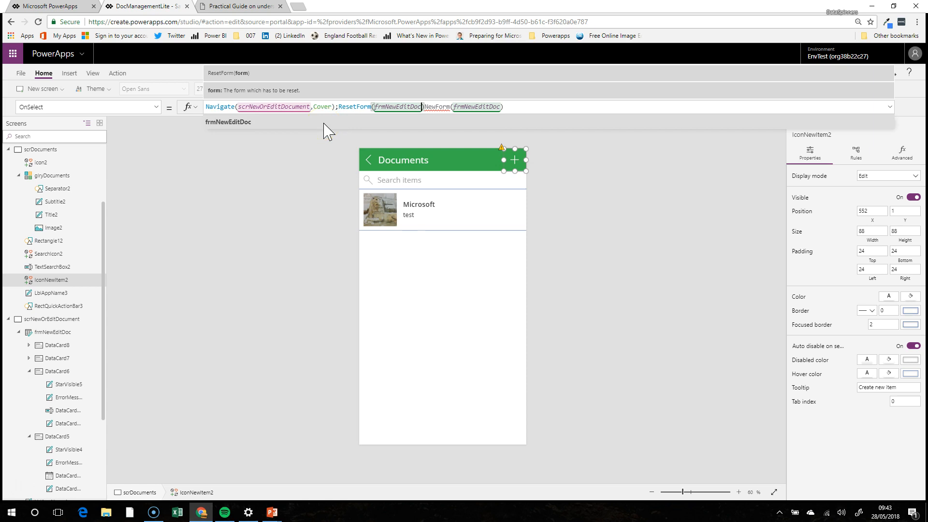
type(";")
key("BackSpace")
key("Right")
type(";")
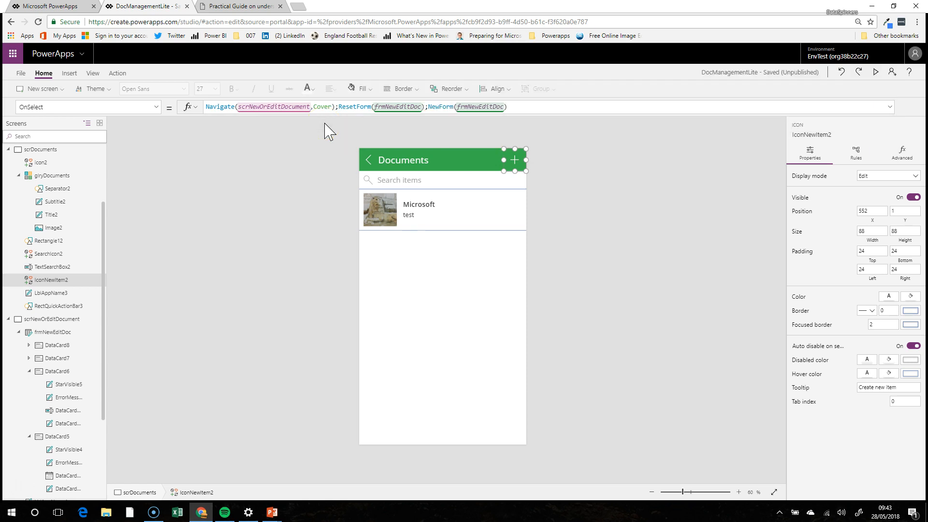
left_click(468, 256)
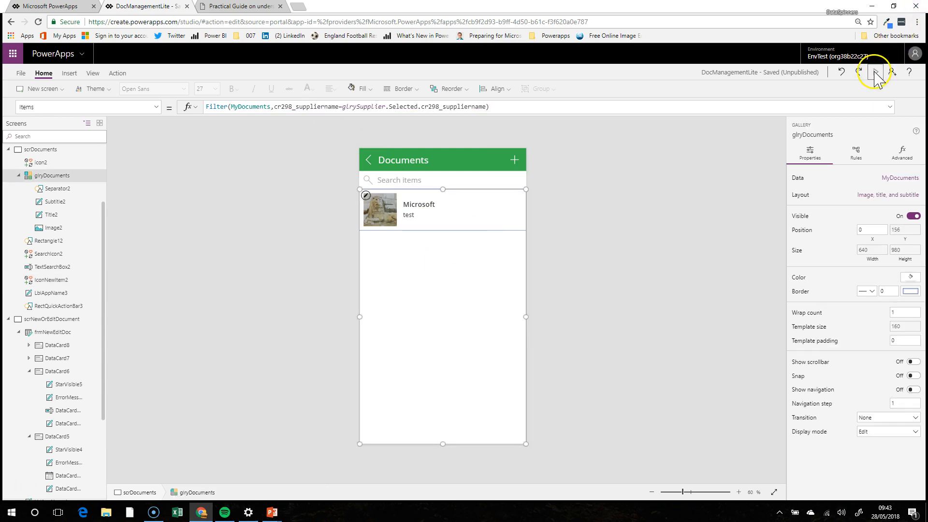
Step: Preview the app again, check the DateDocument and SupplierName fields of a new document, and return to editing
left_click(875, 73)
left_click(553, 81)
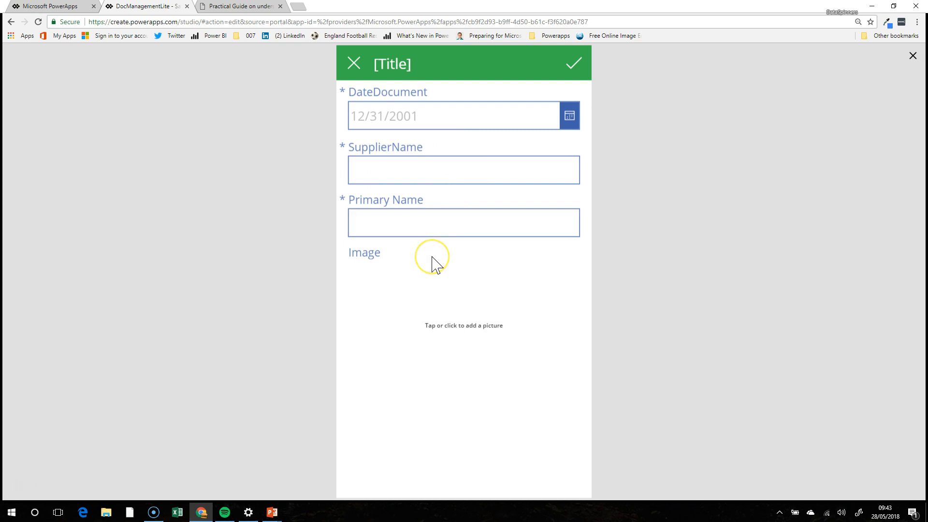
left_click(356, 116)
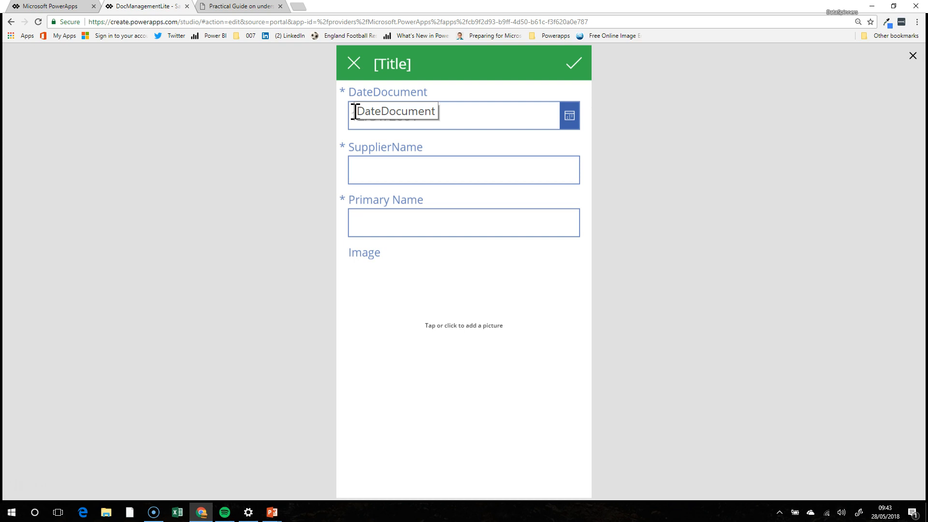
left_click(399, 170)
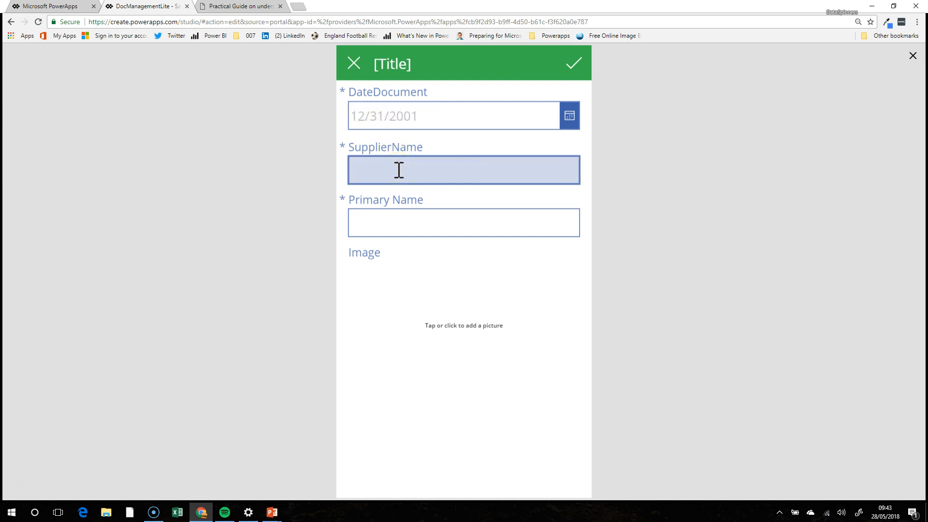
left_click(913, 56)
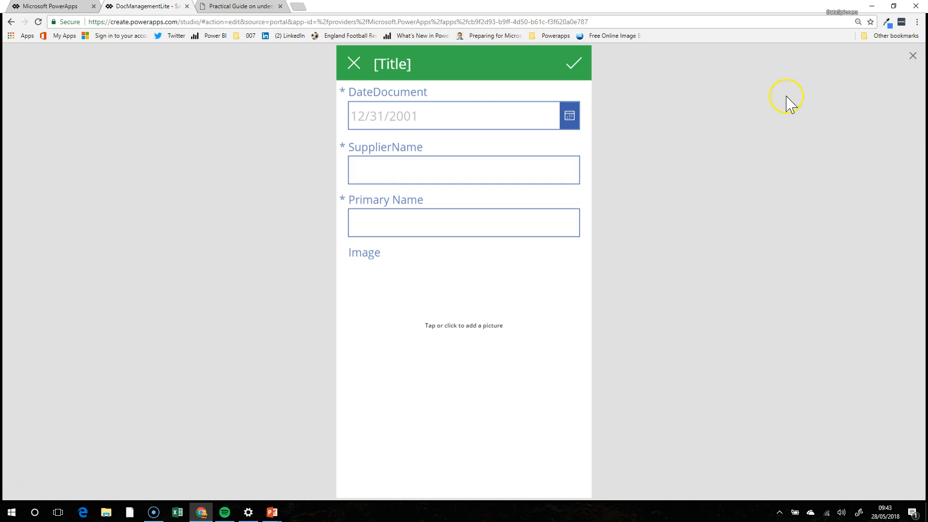
Step: Unlock the properties of the text input in the SupplierName card for editing
left_click(411, 236)
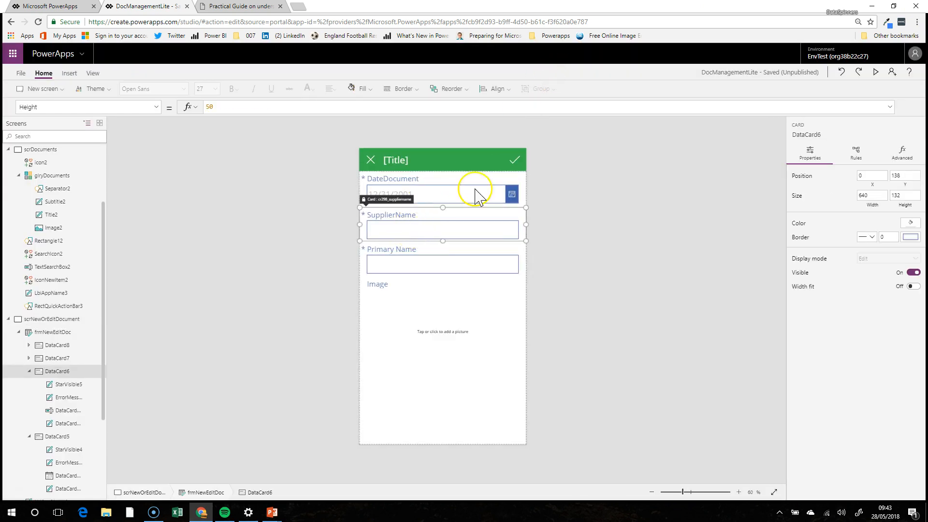
left_click(386, 232)
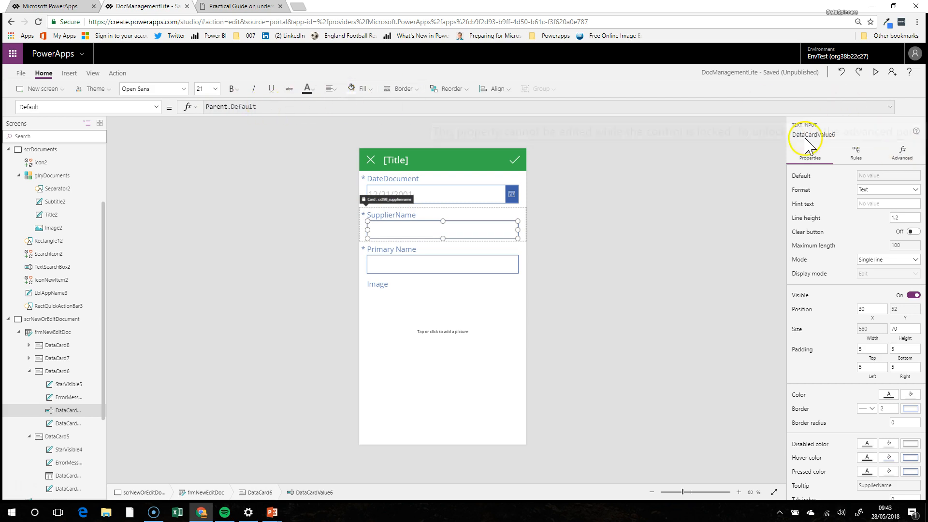
left_click(911, 154)
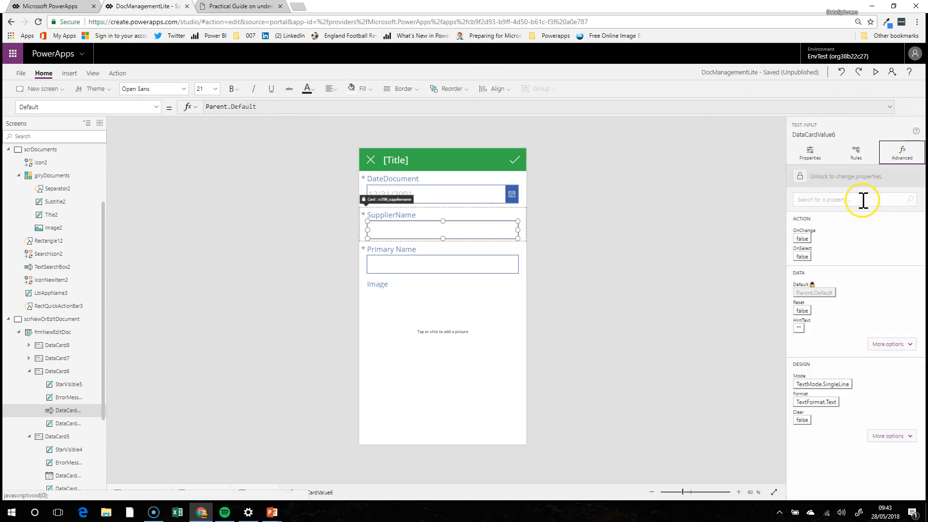
Step: Set the Default property of the SupplierName text input to glrySupplier.Selected.cr298_suppliername
left_click(248, 106)
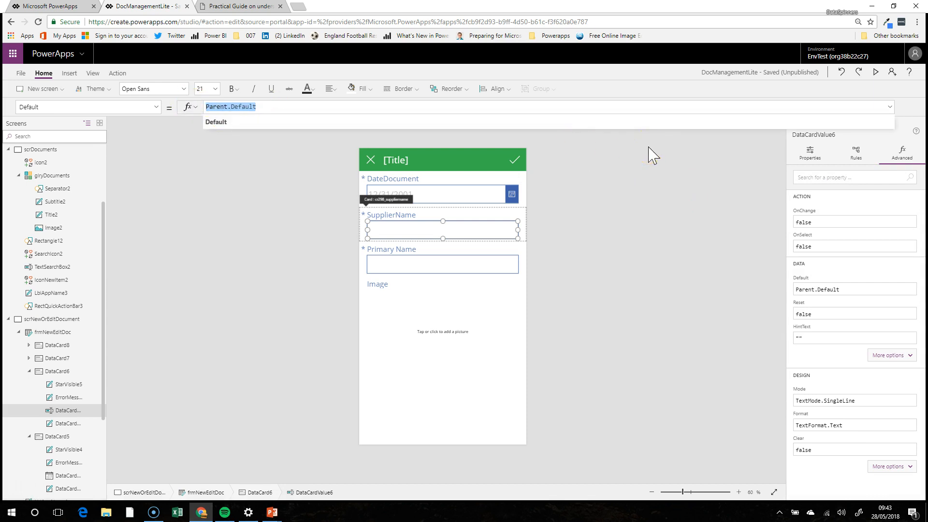
type("glry")
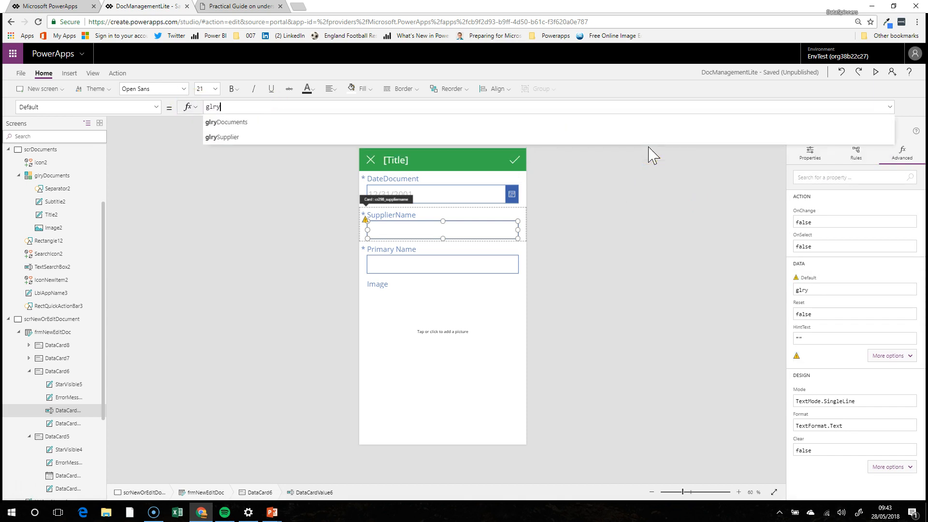
left_click(477, 140)
type(".Selected")
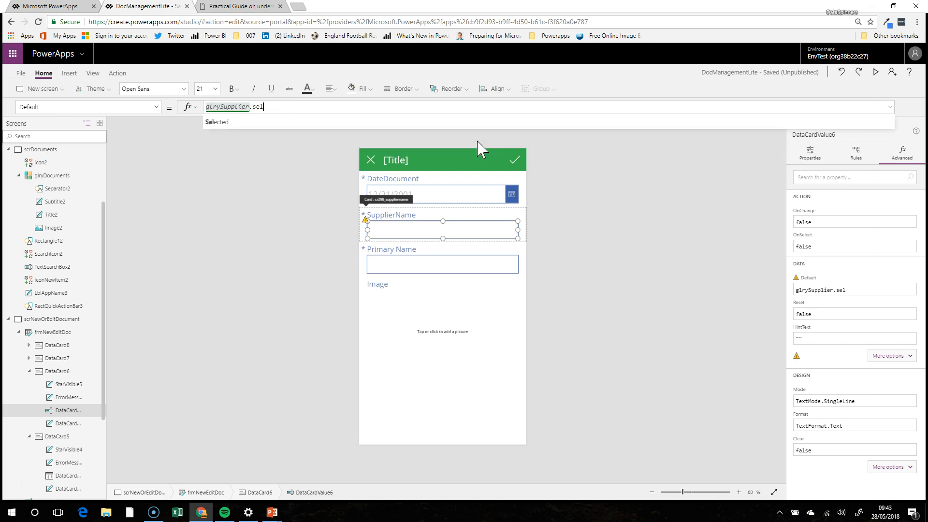
type(".")
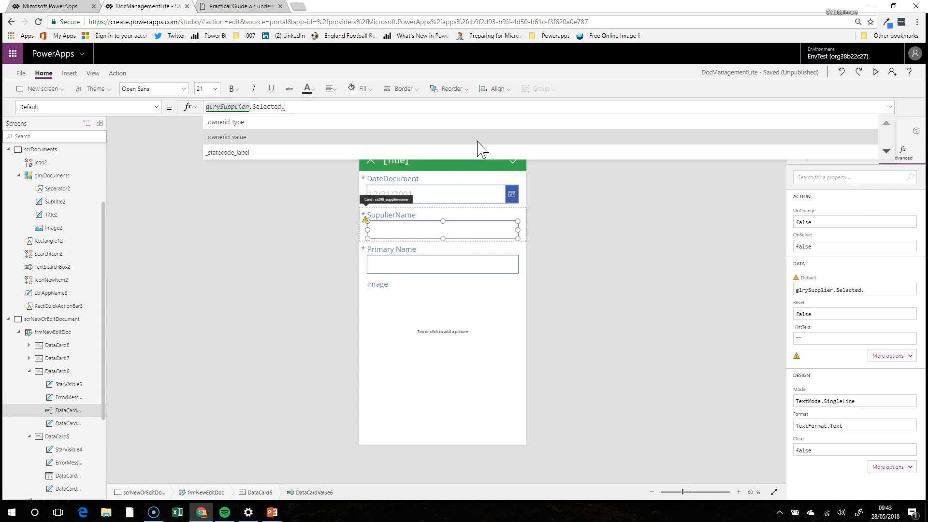
type("Va")
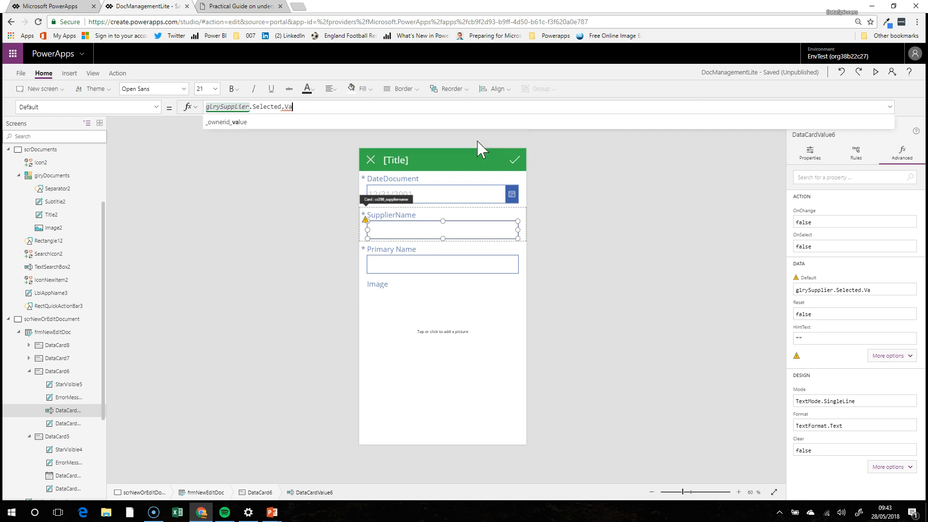
key("BackSpace")
key("BackSpace")
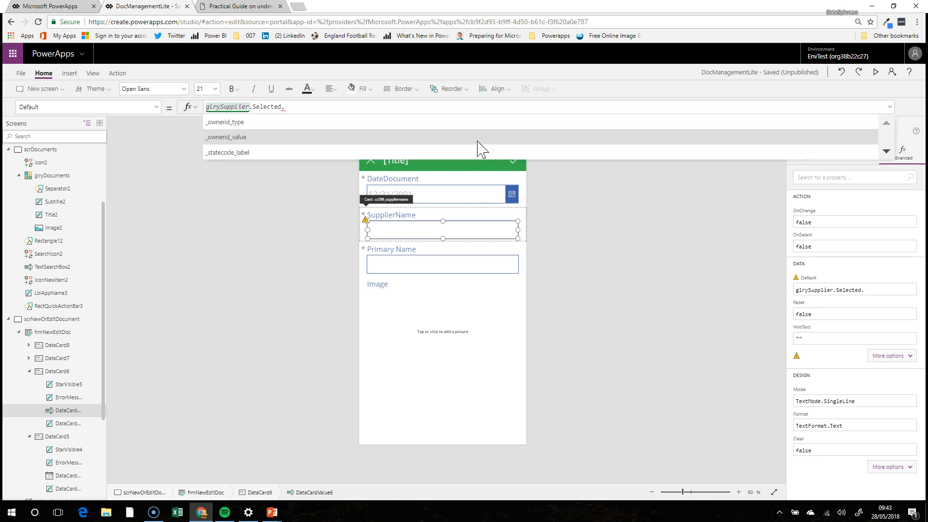
key("BackSpace")
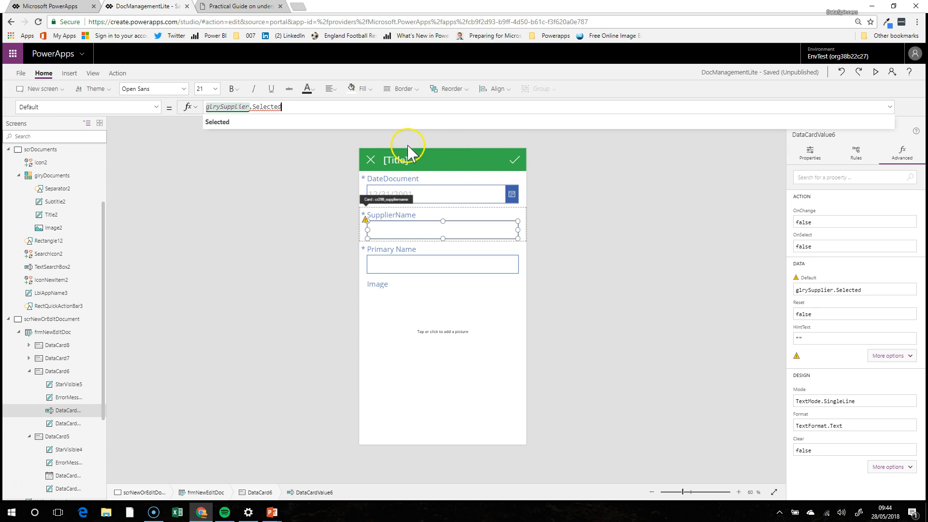
type(".")
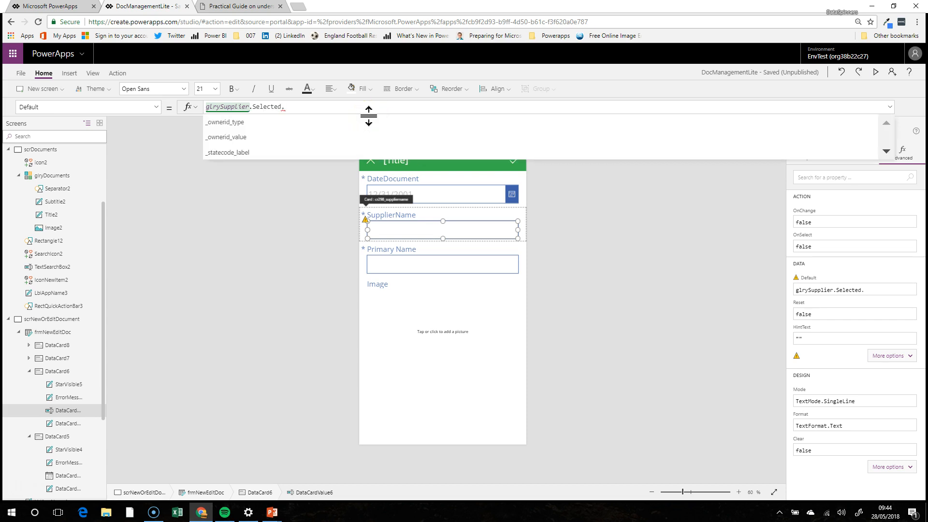
left_click(886, 151)
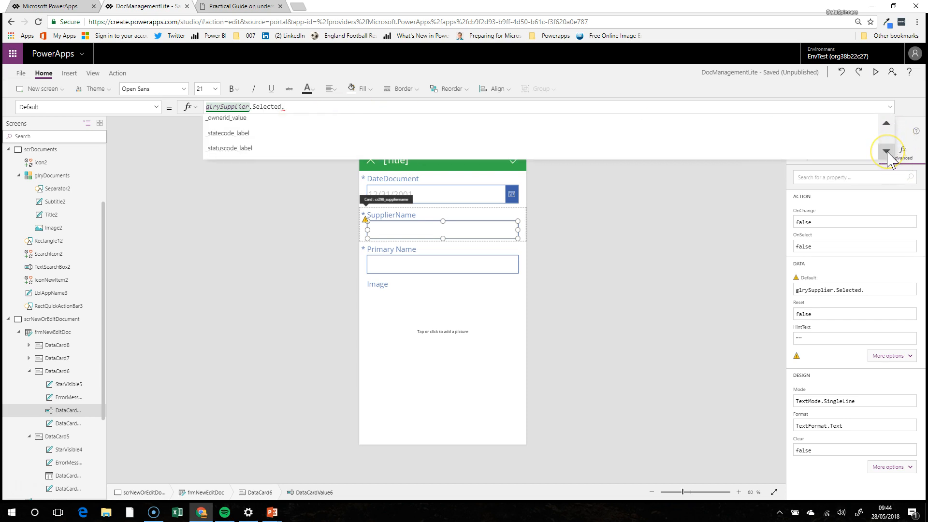
left_click(886, 151)
left_click(886, 151)
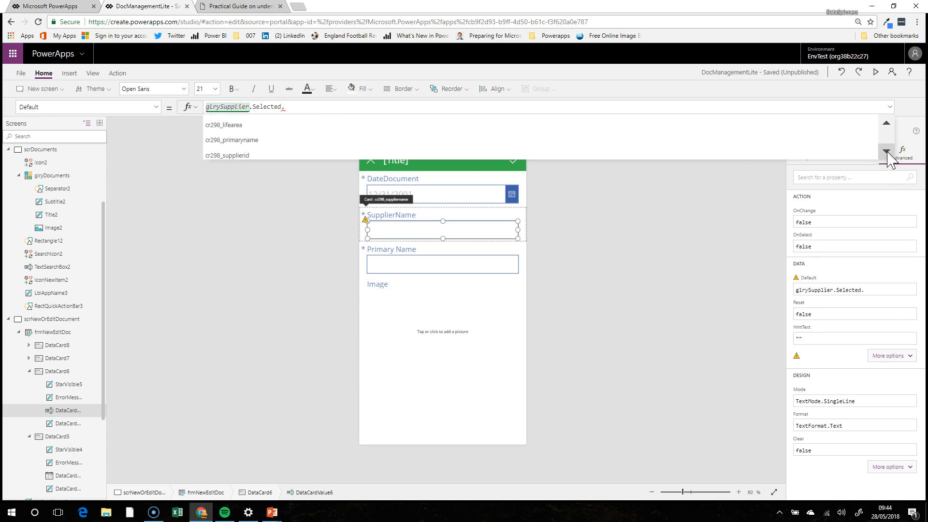
left_click(886, 151)
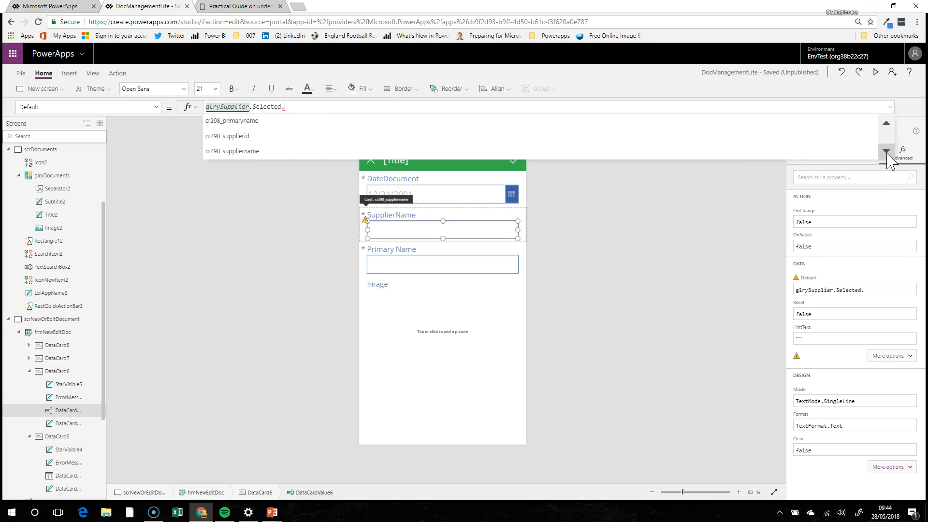
left_click(854, 152)
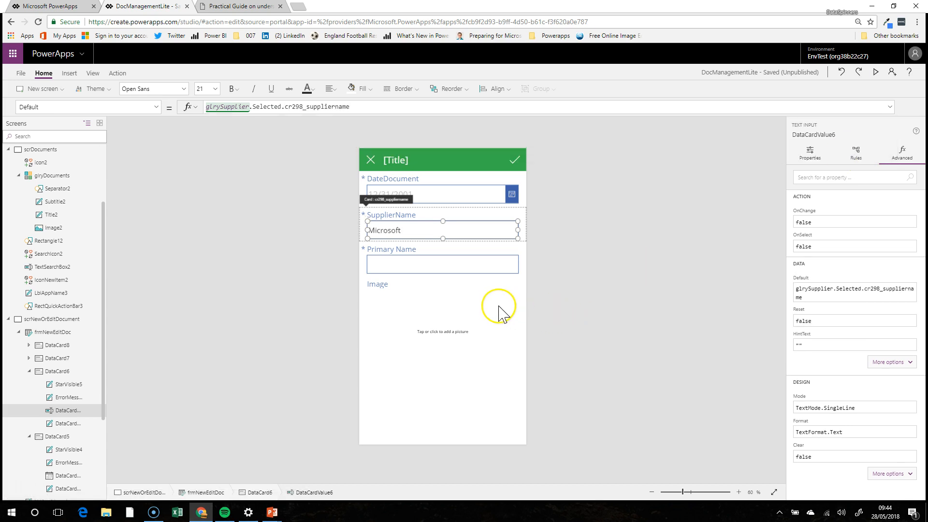
Step: Set the DefaultDate formula of the DateDocument date picker to Text(Parent.Default,"[$-en-US]dd mmmm yyyy")
left_click(434, 214)
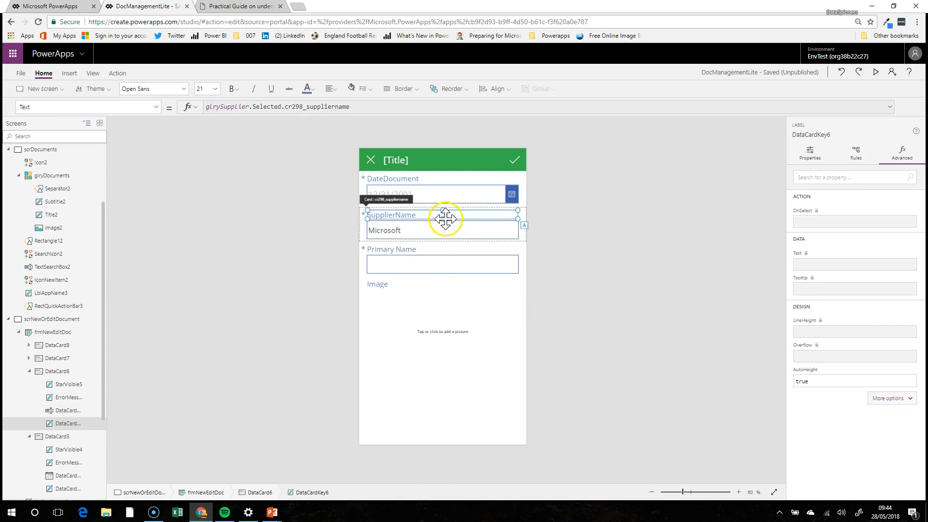
left_click(524, 241)
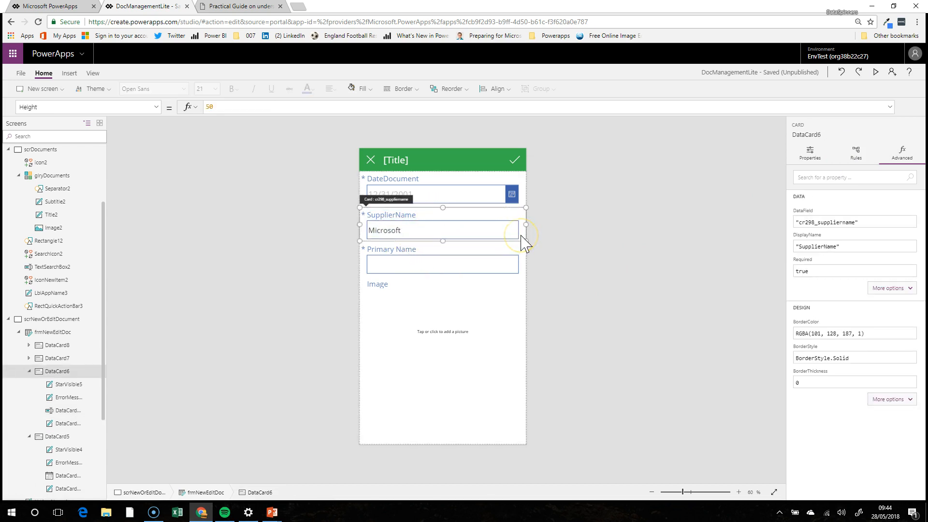
left_click(425, 194)
left_click(424, 194)
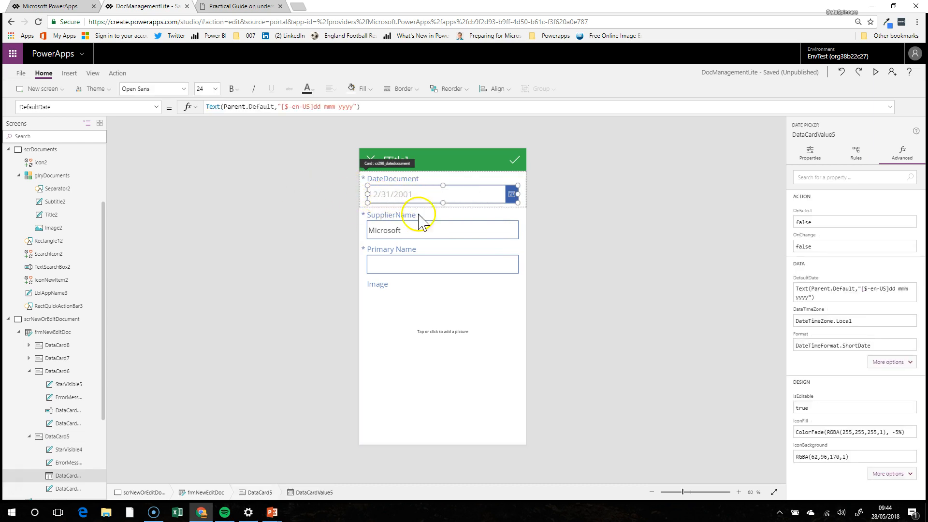
left_click(338, 108)
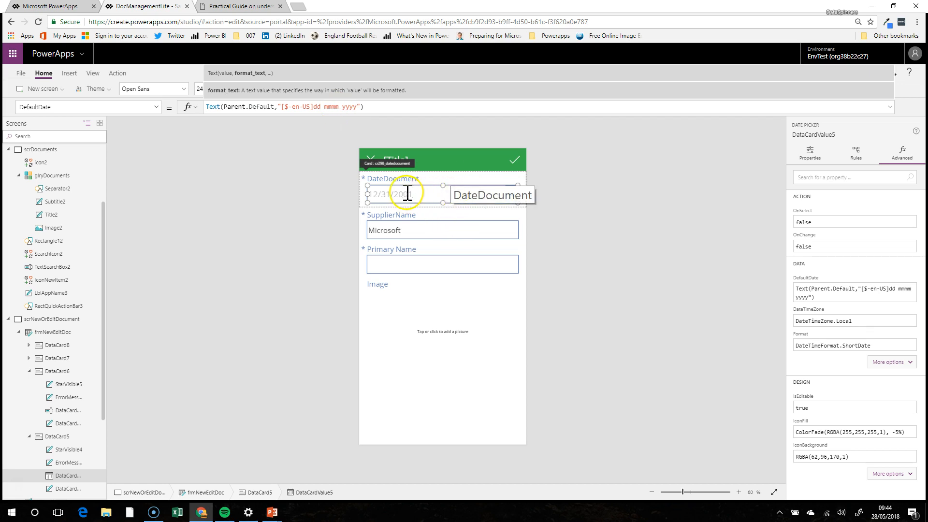
Step: Check the date time zone options available for the DateDocument date picker
left_click(809, 154)
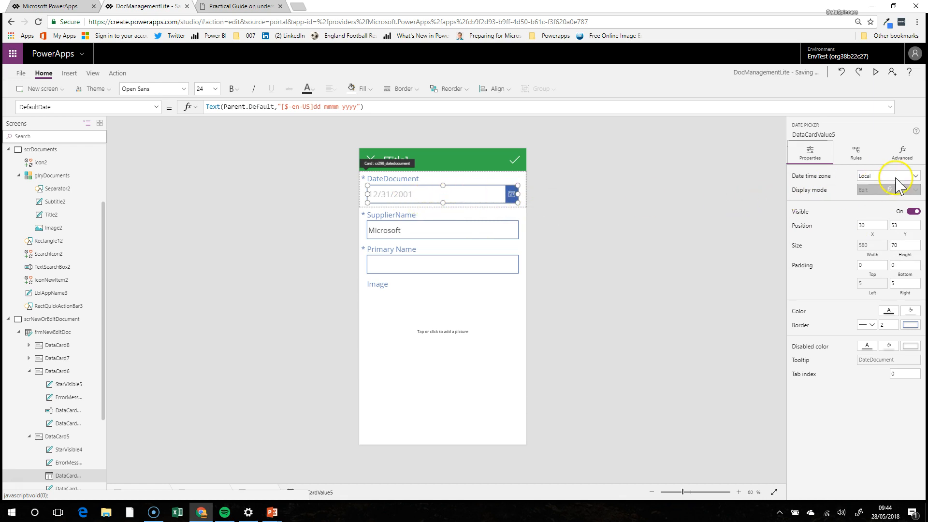
left_click(915, 176)
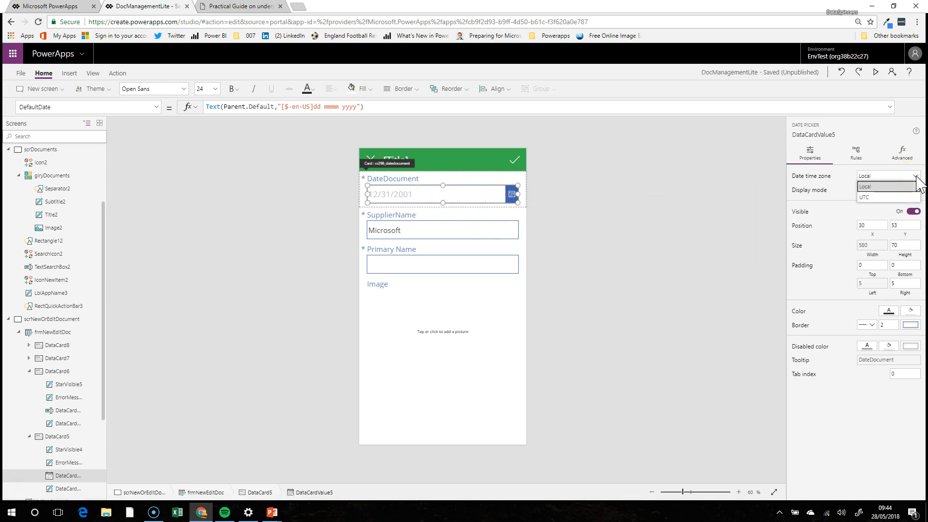
left_click(916, 177)
left_click(680, 255)
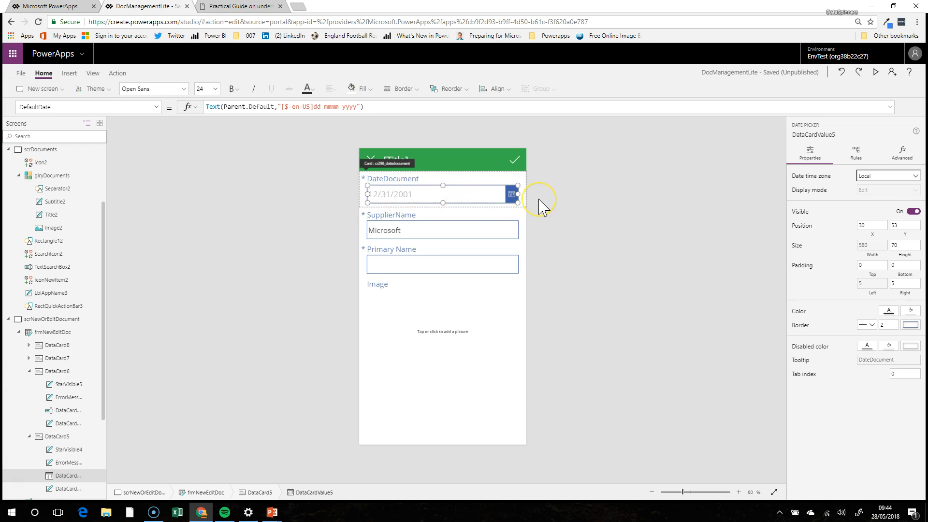
Step: Reorder the fields of frmNewEditDoc to SupplierName, Primary Name, DateDocument and Image
left_click(514, 231)
left_click(414, 268)
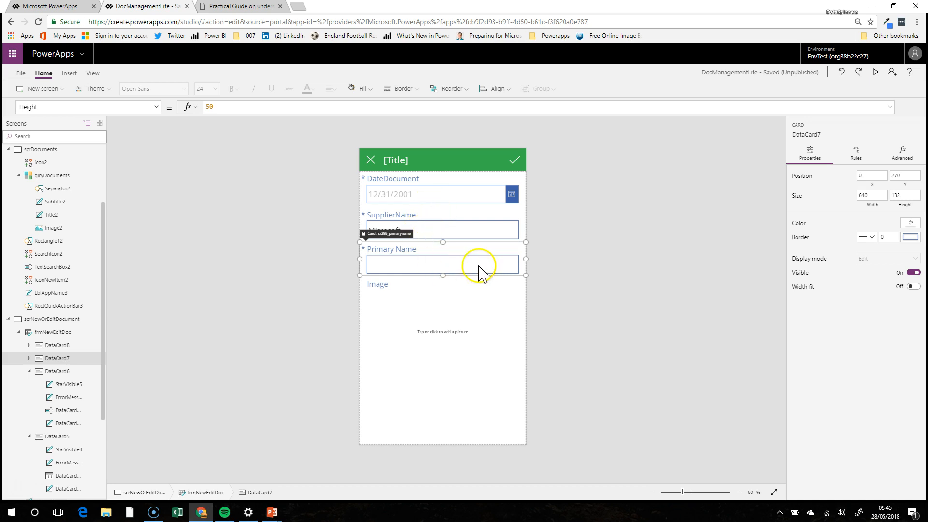
left_click(497, 307)
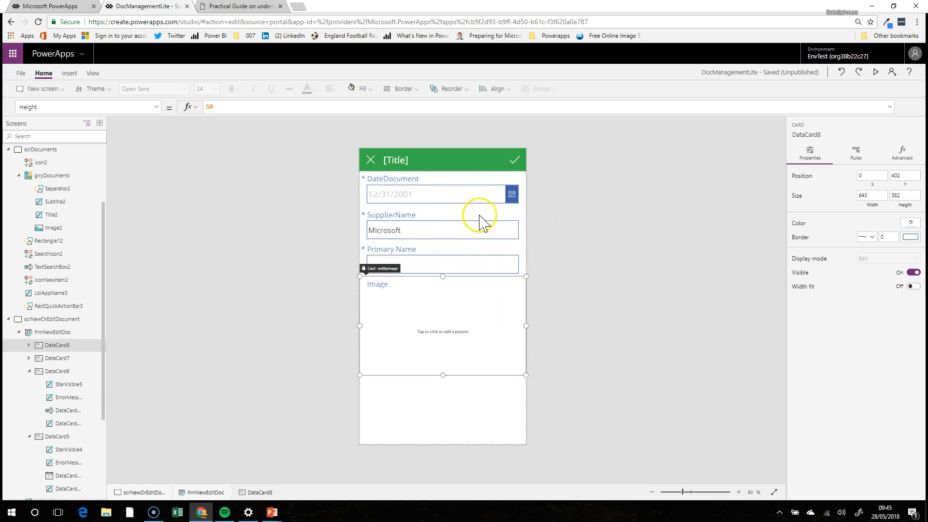
left_click(488, 400)
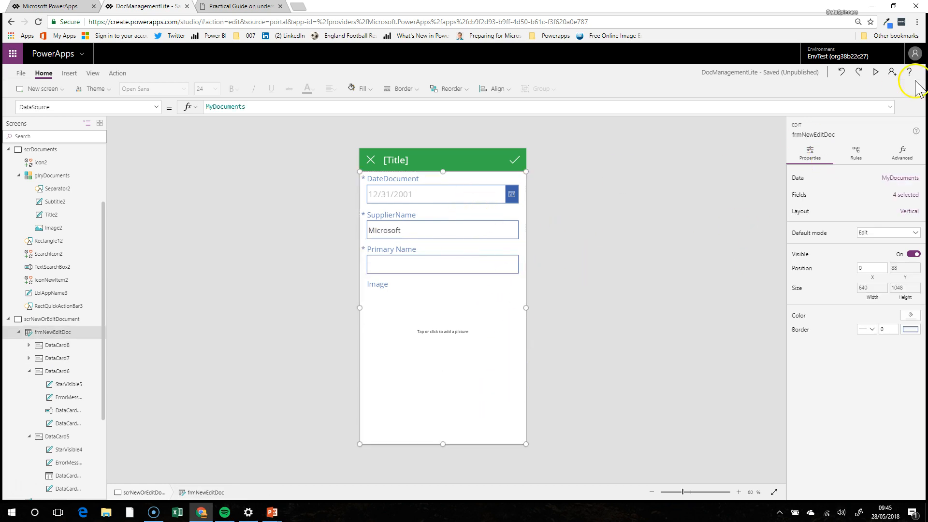
left_click(910, 180)
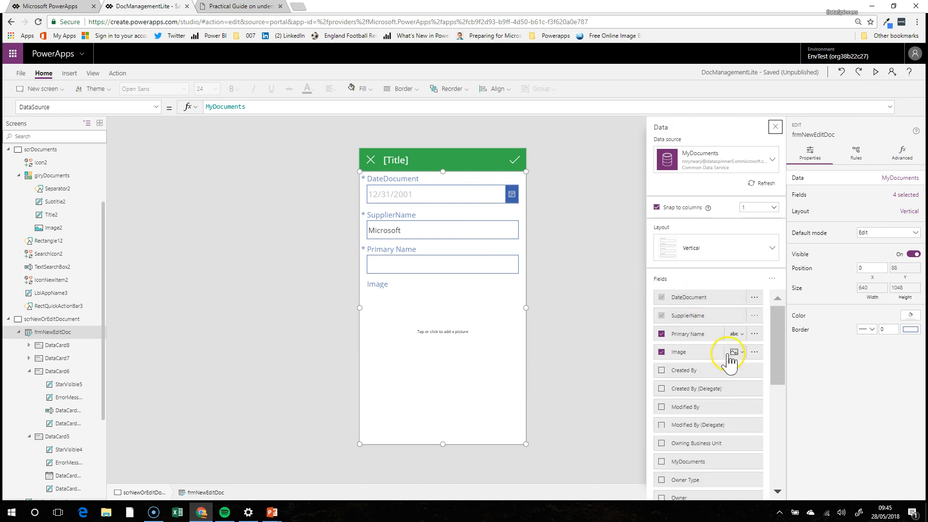
left_click_drag(696, 334, 703, 309)
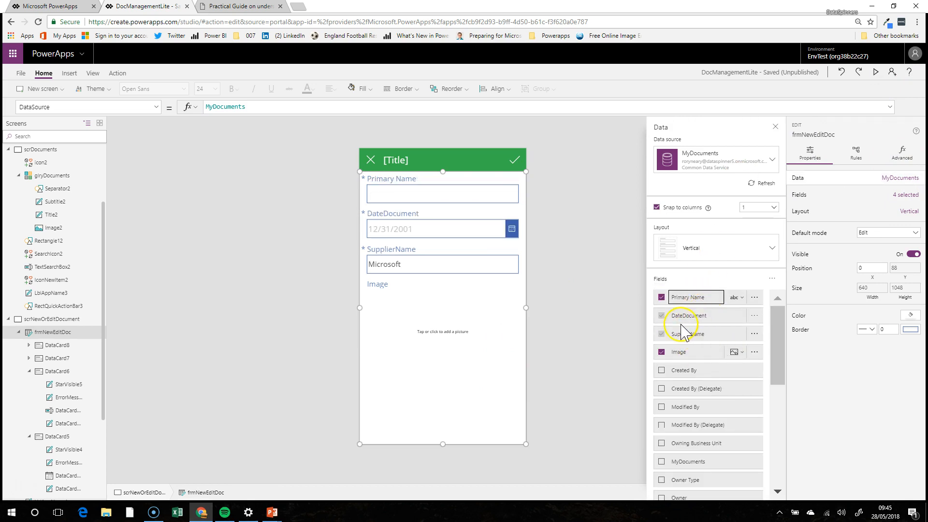
mouse_move(686, 335)
left_mouse_down()
mouse_move(687, 304)
mouse_move(696, 327)
left_mouse_up()
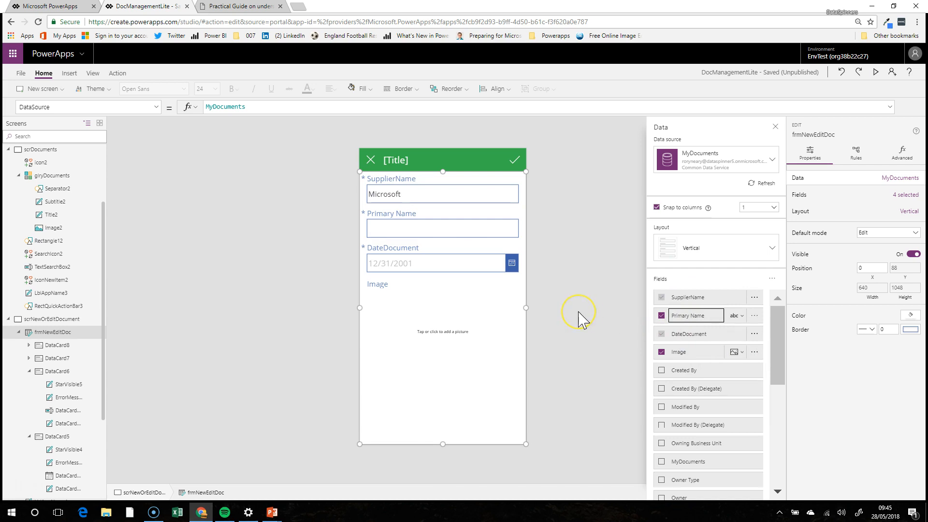
Step: Set the DisplayMode property of the SupplierName card to DisplayMode.View
left_click(367, 190)
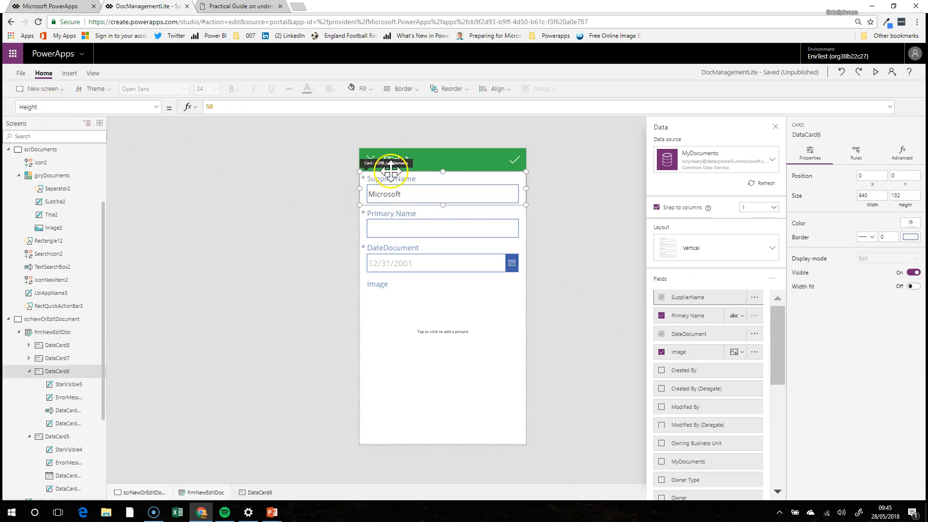
left_click_drag(54, 107, 13, 106)
type("D")
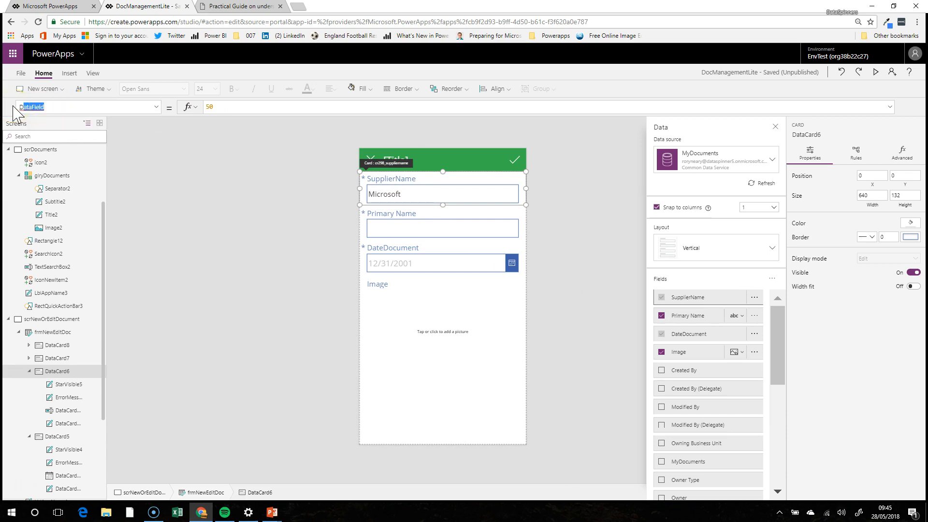
type("ispl")
key("Return")
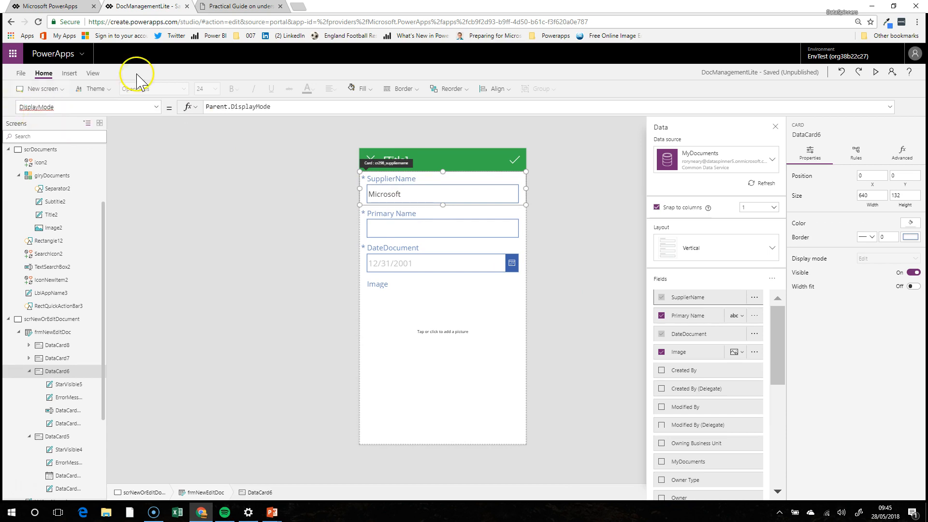
triple_click(215, 106)
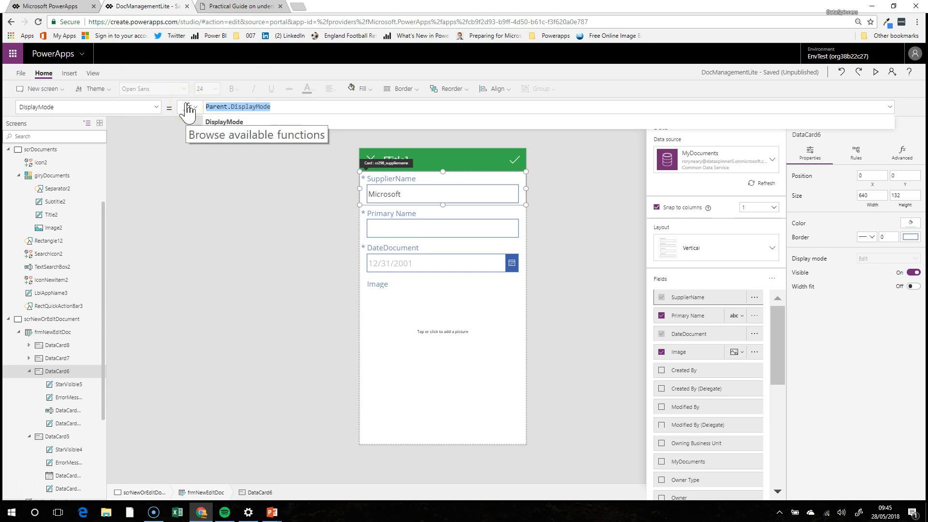
type("displ")
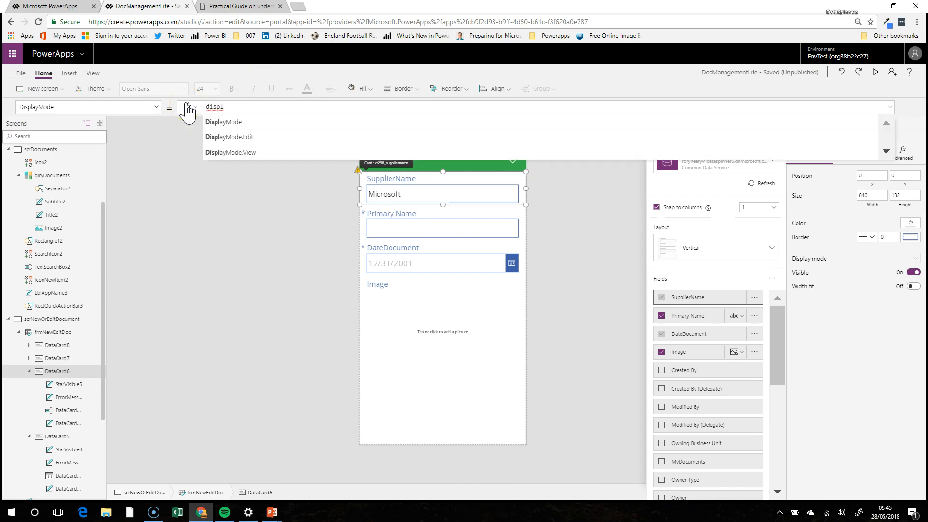
key("Down")
key("Down")
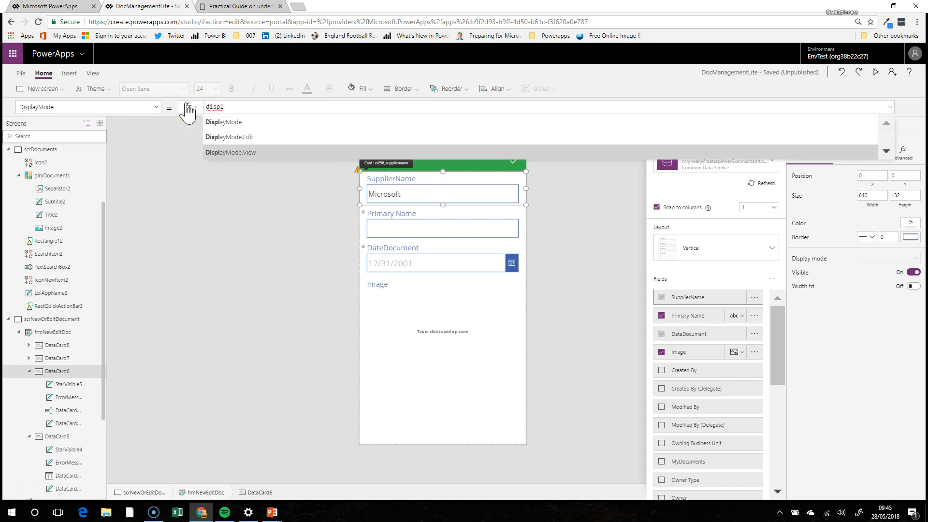
key("Return")
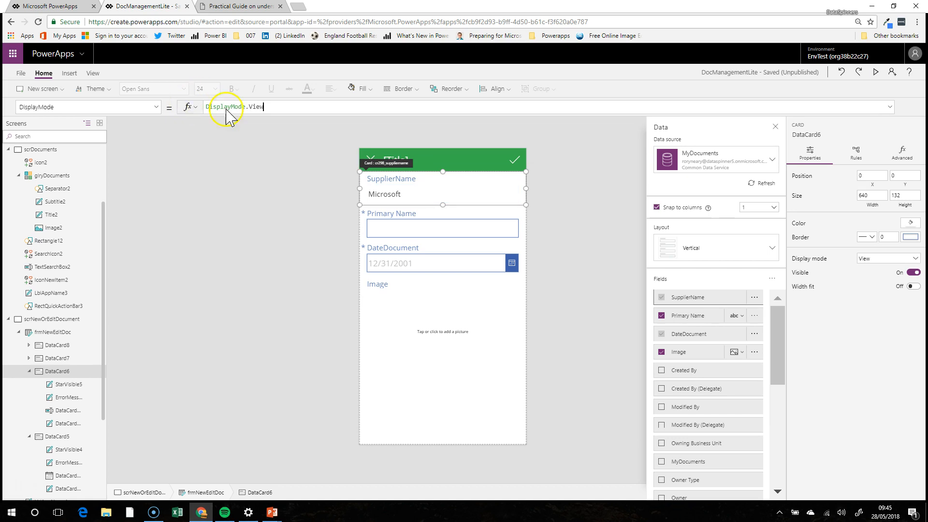
left_click(439, 211)
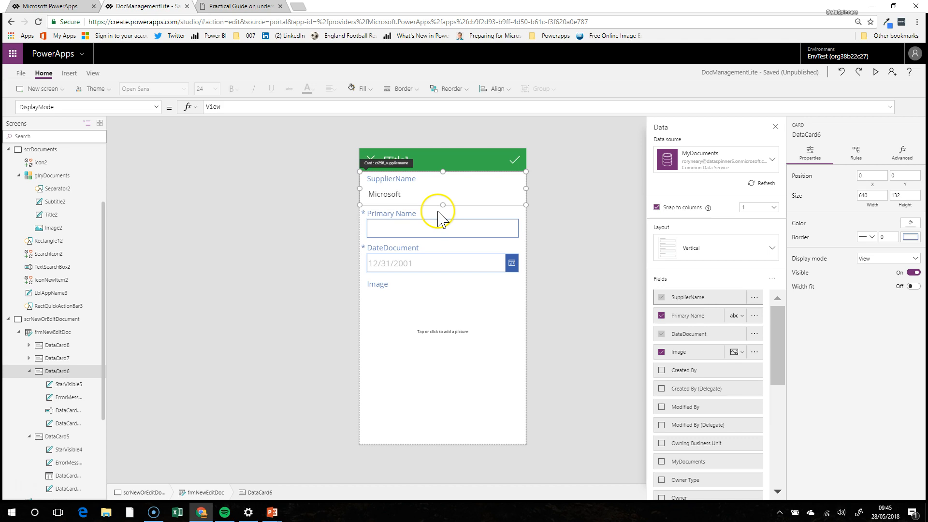
left_click(441, 192)
left_click(503, 222)
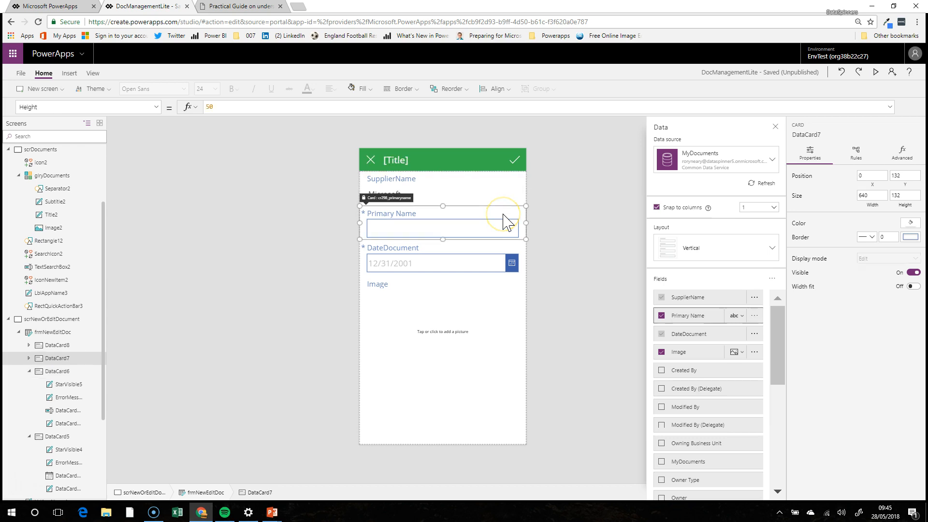
left_click(416, 213)
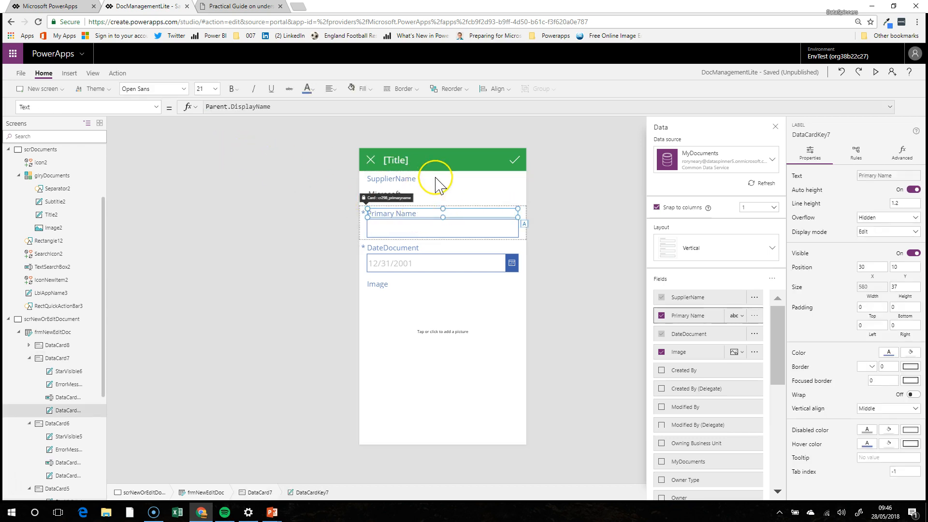
left_click(407, 289)
left_click(398, 234)
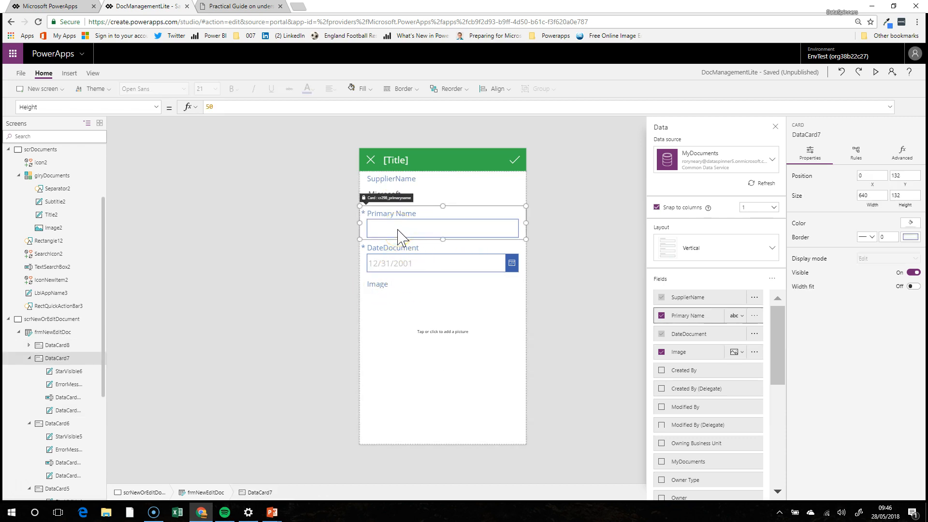
left_click(365, 261)
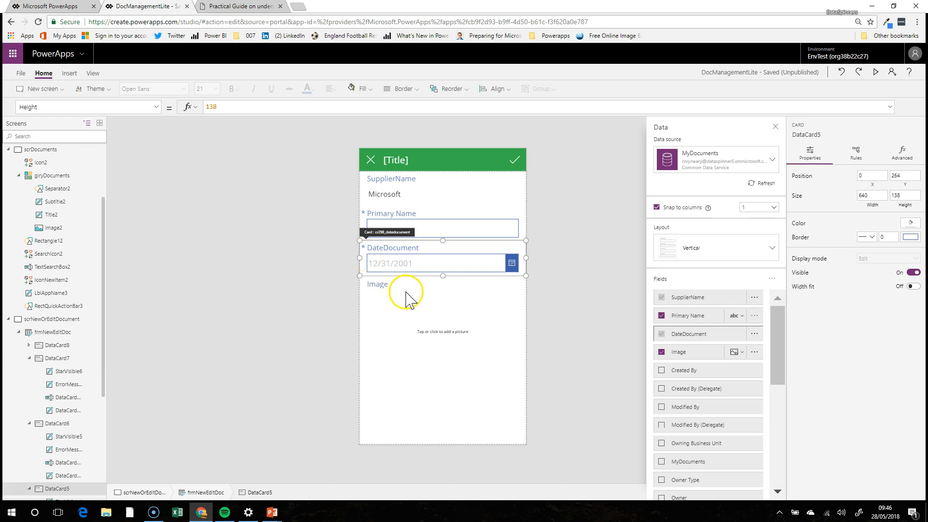
Step: Unlock the Primary Name card and set the Text property of its label to "Short Narrative"
left_click(386, 215)
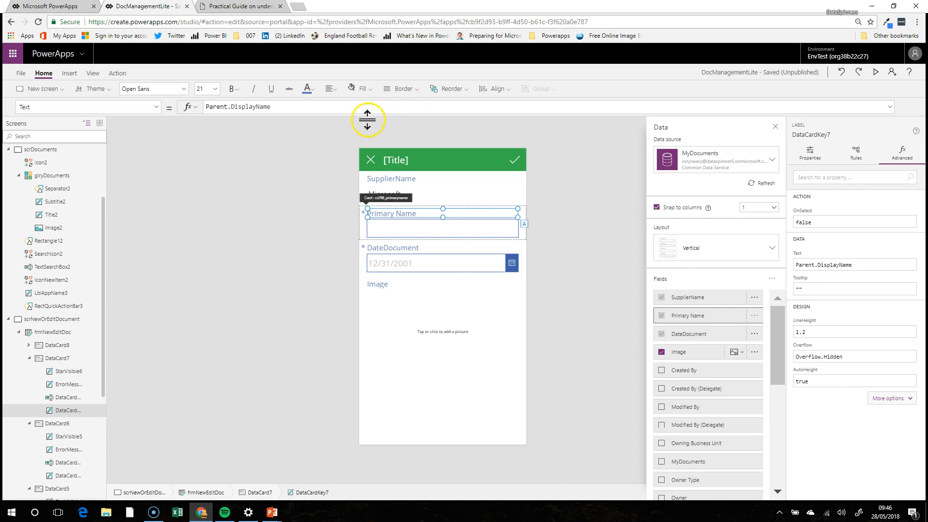
left_click_drag(307, 107, 141, 107)
type("\"Narrative\"")
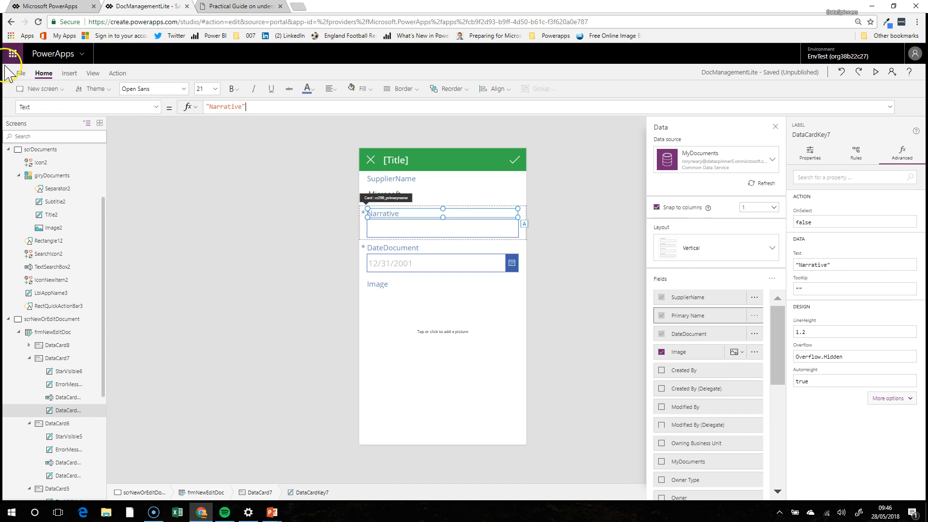
double_click(218, 106)
type("Sh")
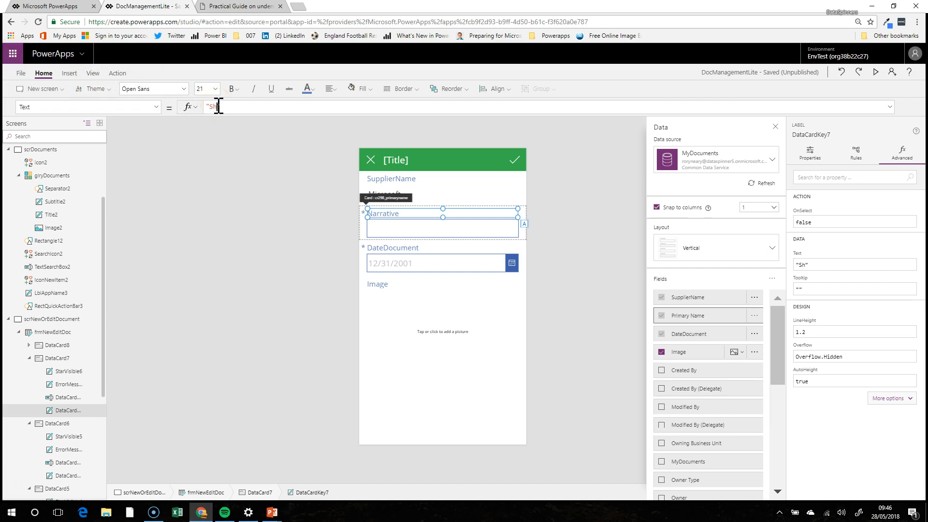
type("ort Narrative")
left_click(300, 207)
left_click(365, 233)
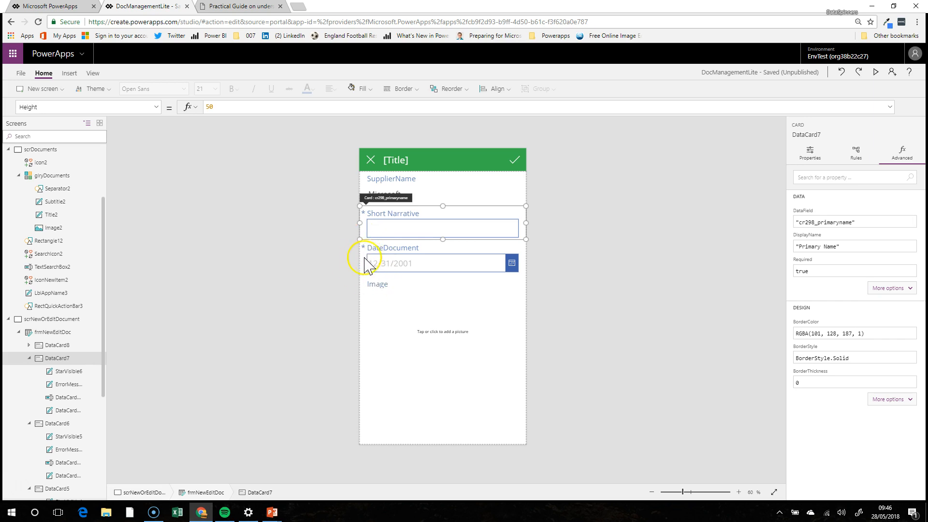
Step: Add the Narrative field from the MyDocuments data source to frmNewEditDoc
left_click(399, 304)
left_click(480, 193)
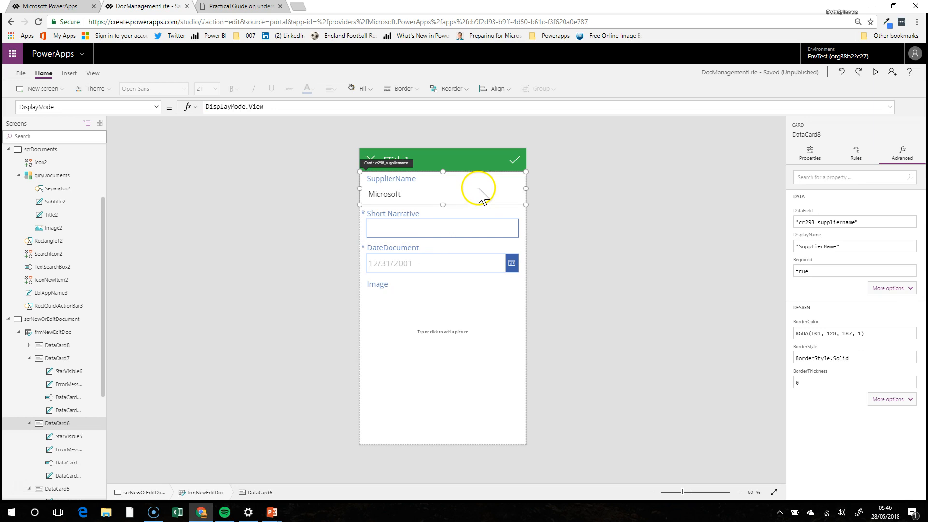
left_click(492, 360)
left_click(522, 416)
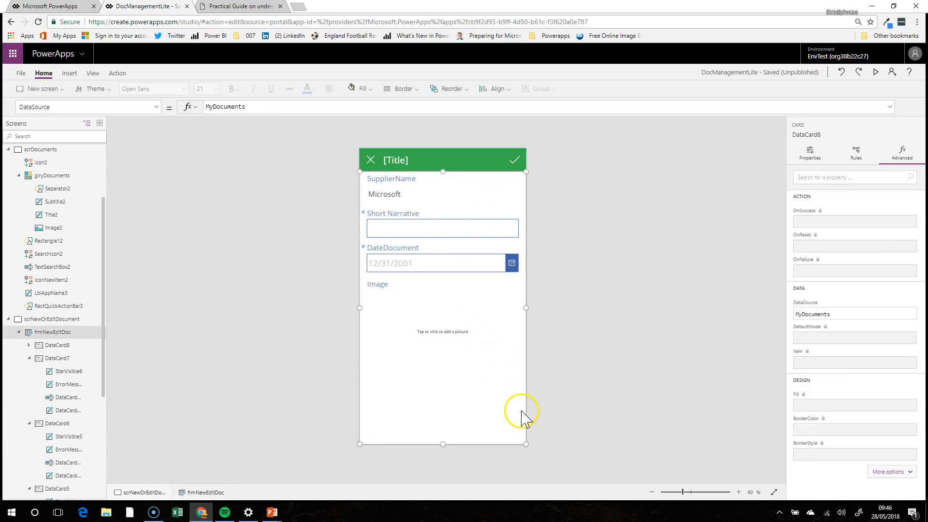
left_click(809, 152)
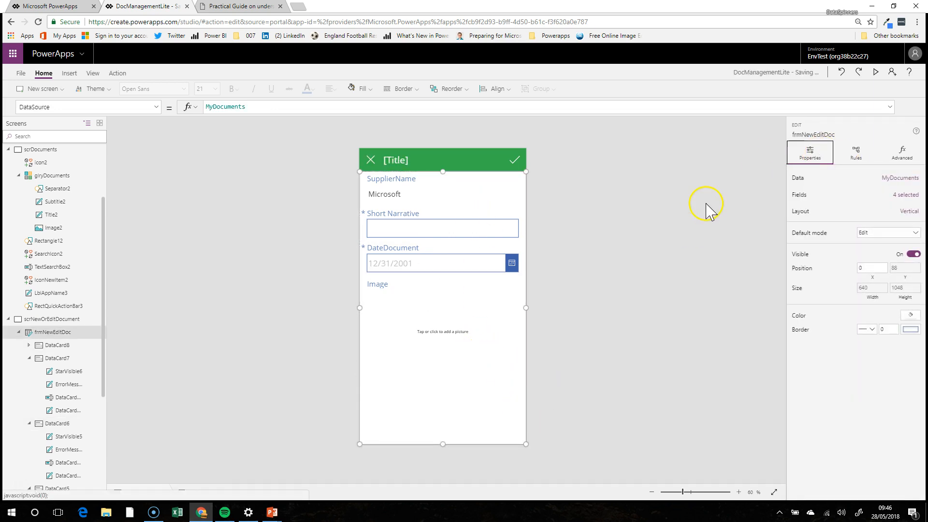
left_click(901, 178)
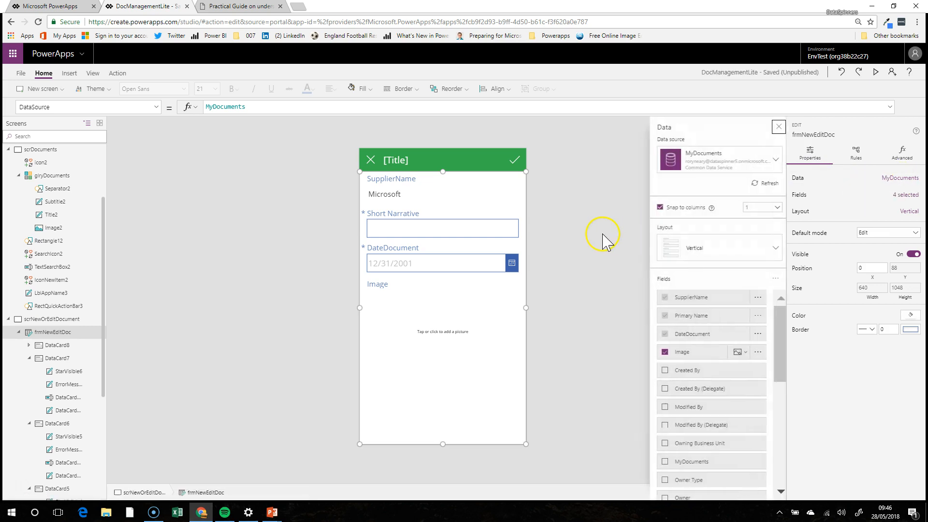
left_click_drag(778, 343, 783, 411)
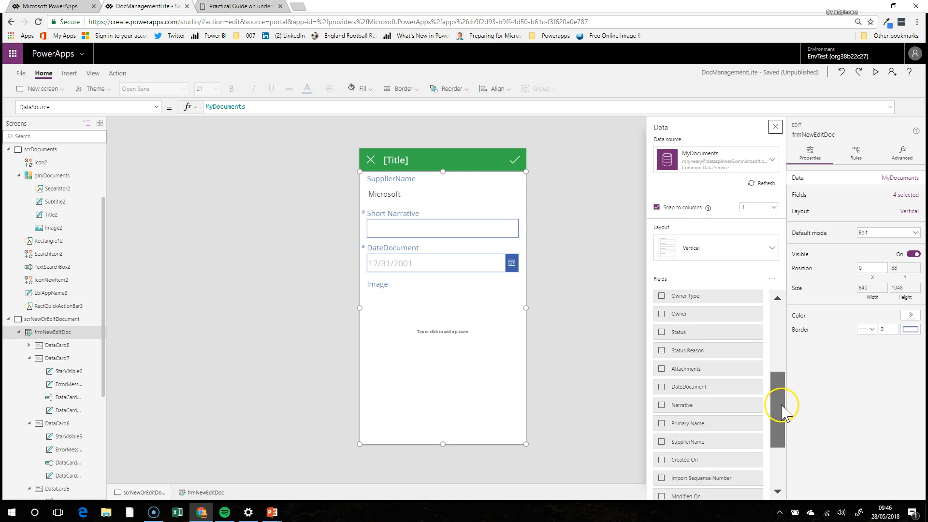
left_click(661, 405)
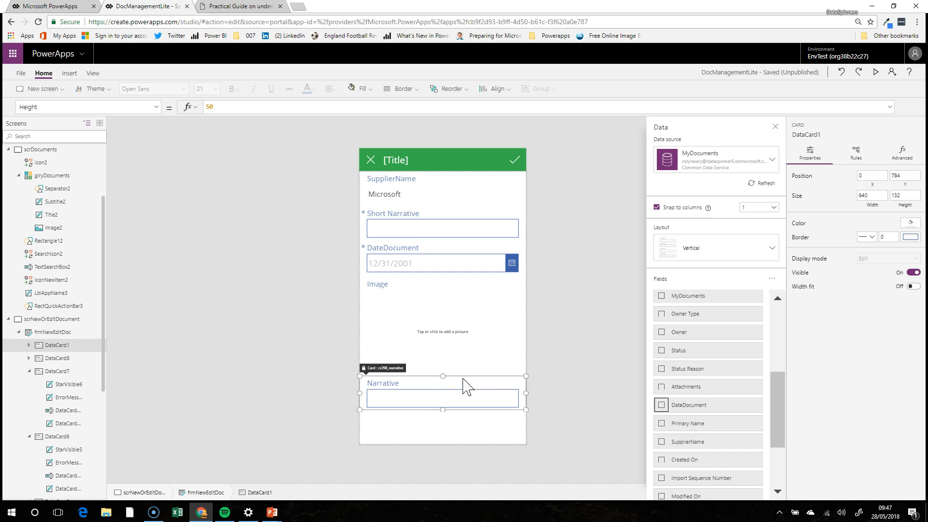
Step: Unlock the Narrative card and set the Text property of its label to "Detailed Narrative"
left_click(389, 383)
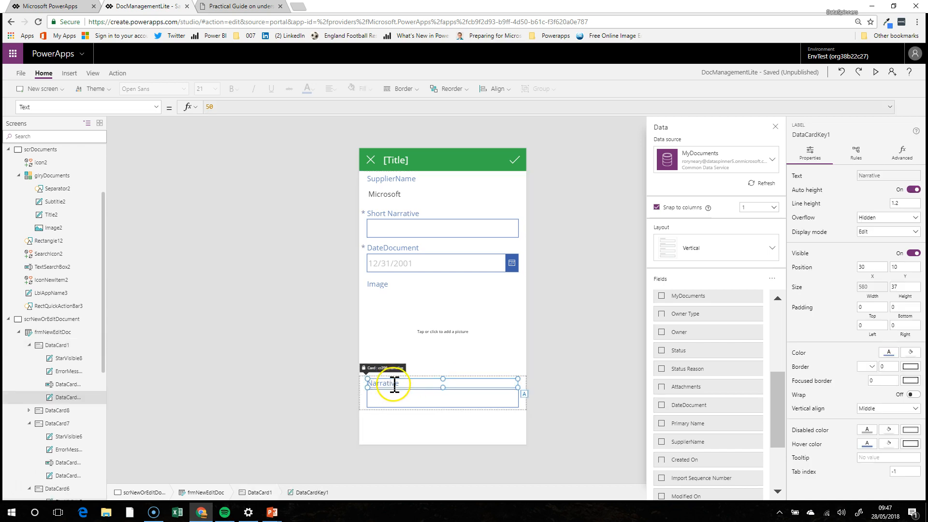
left_click(901, 154)
left_click(857, 179)
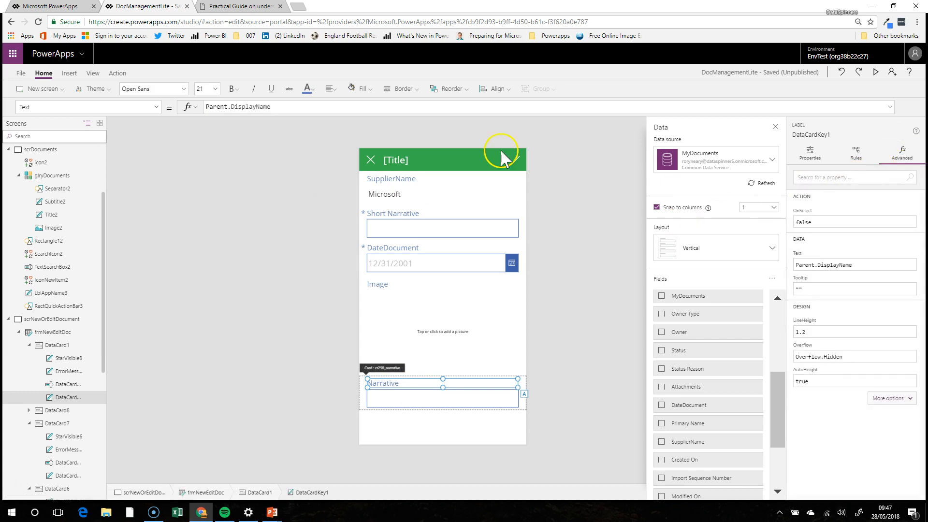
left_click(326, 108)
type("\"")
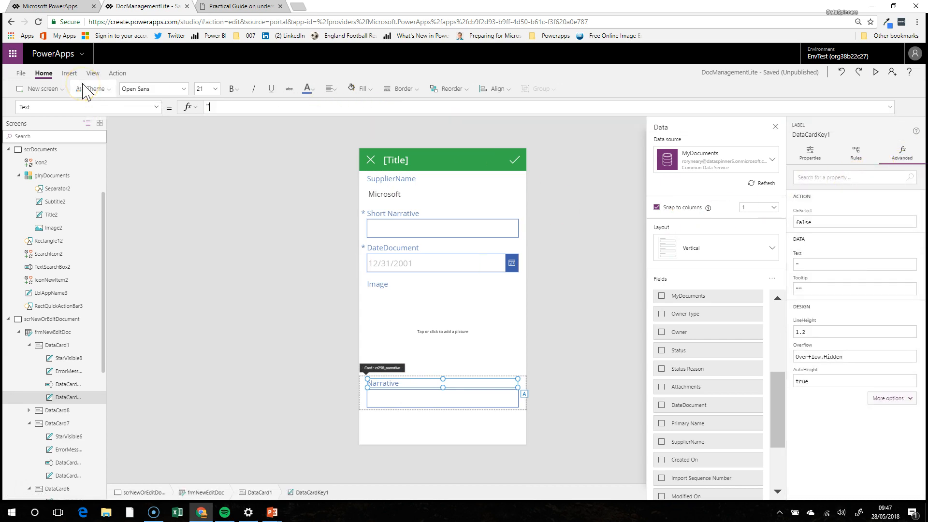
key("BackSpace")
key("BackSpace")
key("BackSpace")
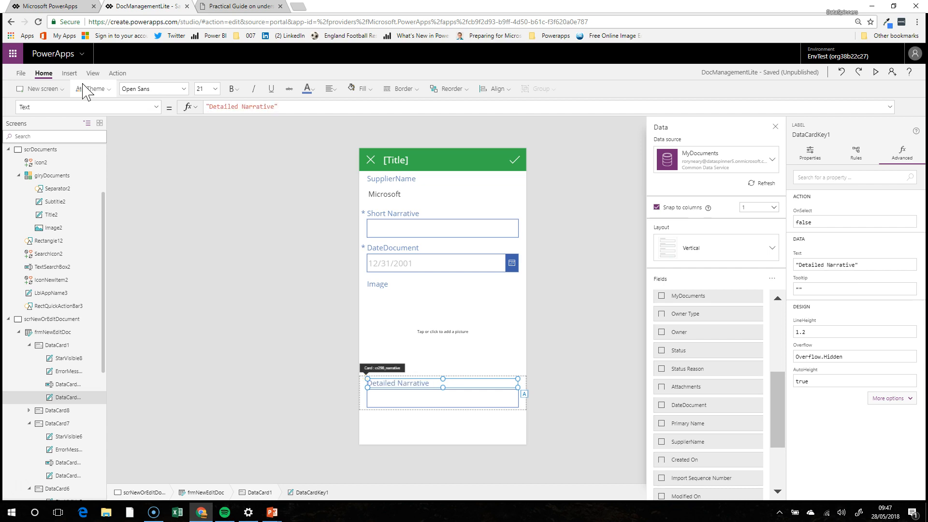
left_click(435, 425)
left_click(472, 390)
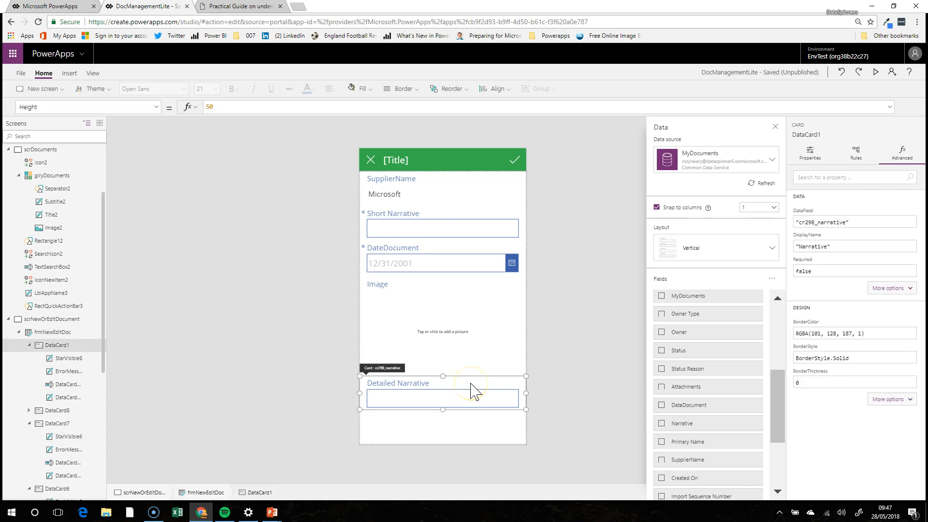
Step: Enlarge the Detailed Narrative text input downwards to fill the remaining space on the form
left_click(441, 405)
left_click_drag(441, 408, 444, 436)
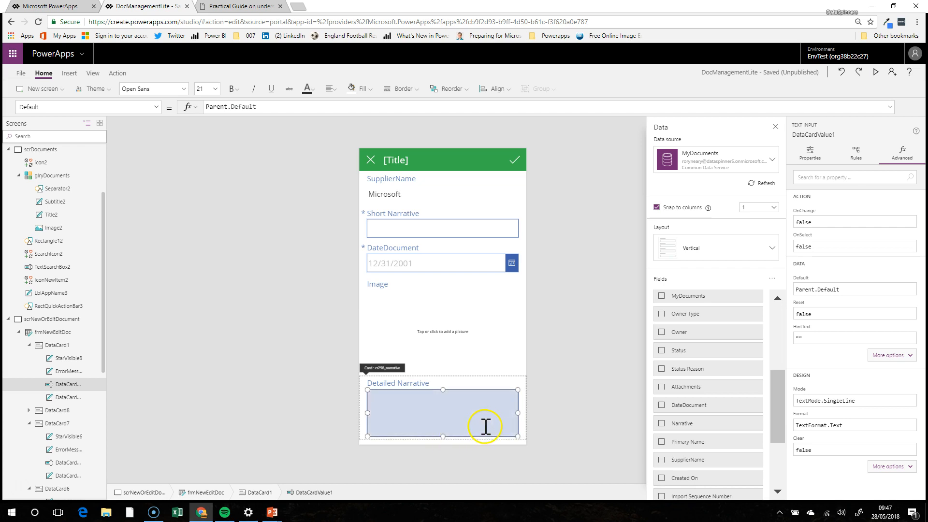
left_click(522, 398)
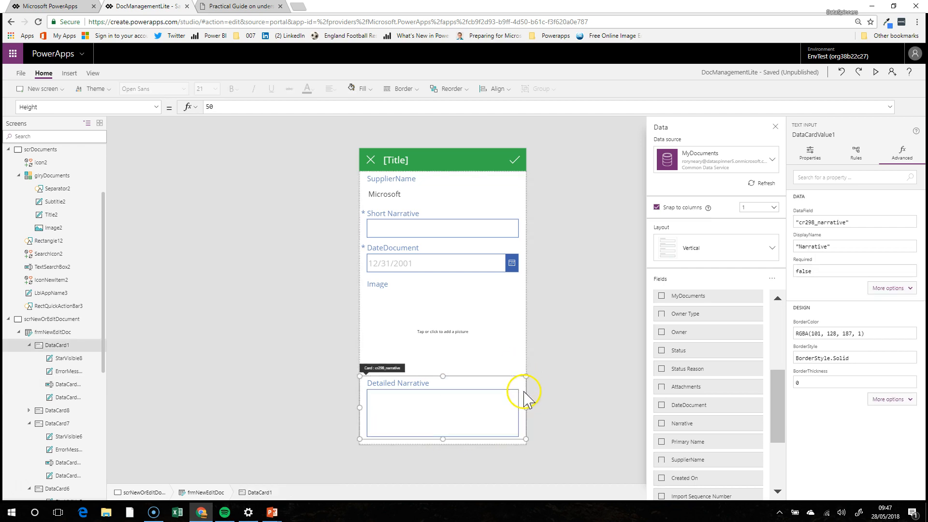
left_click(361, 179)
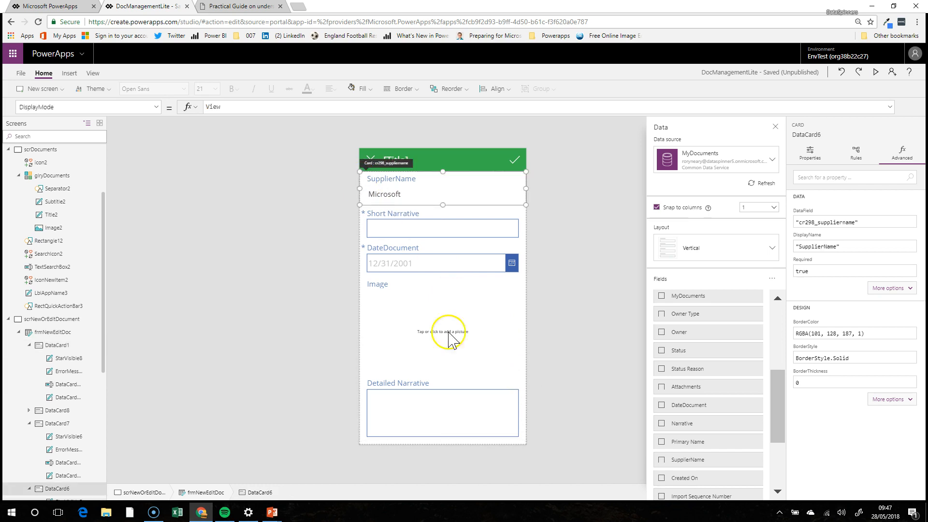
Step: Try adding the Status field to frmNewEditDoc, and undo the addition
left_click(522, 438)
left_click(522, 441)
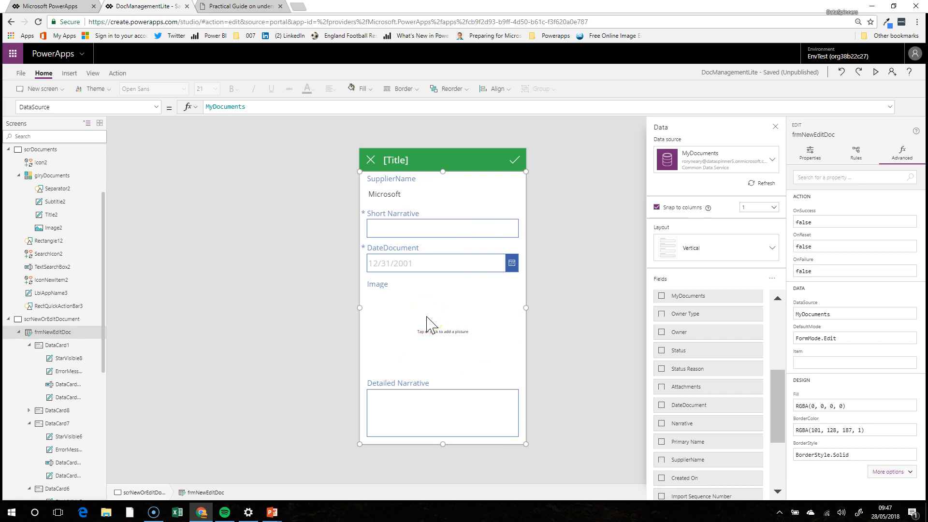
left_click(661, 351)
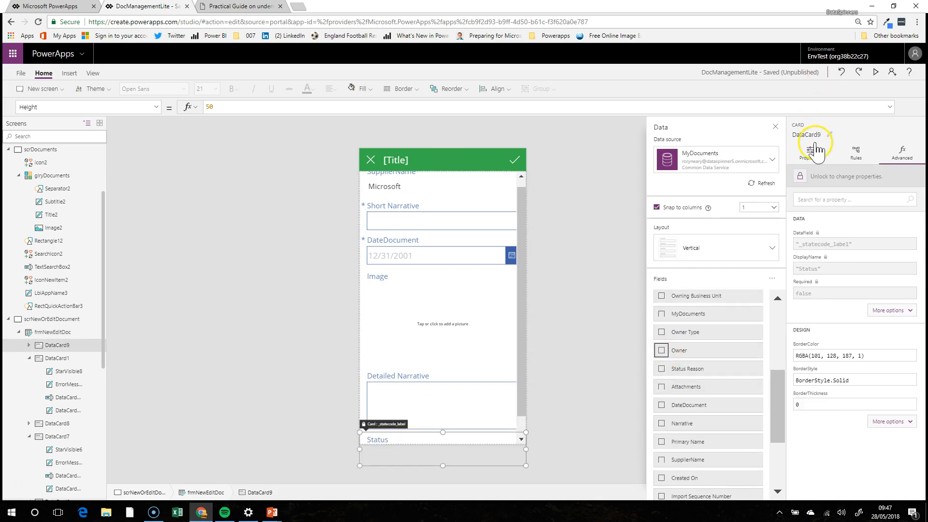
left_click(841, 72)
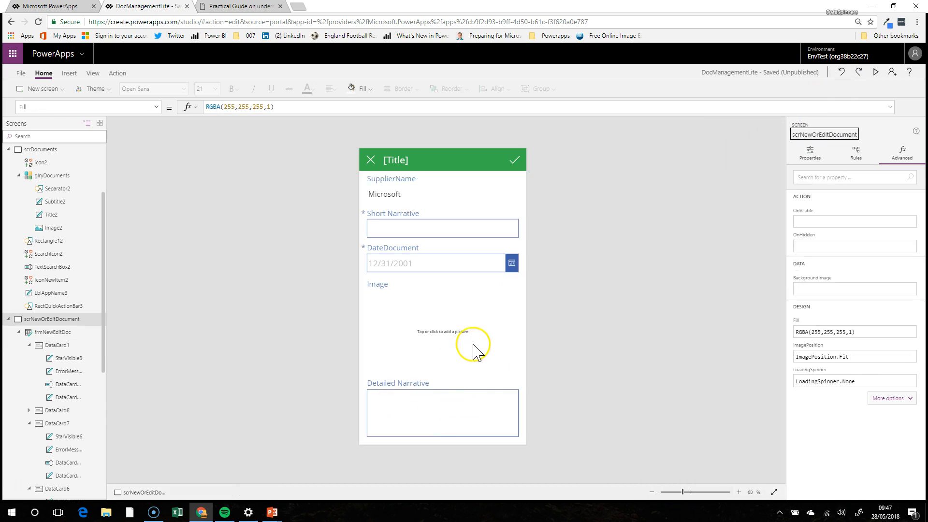
Step: Check the Image card and the OnSelect formula of the header's accept icon
left_click(415, 338)
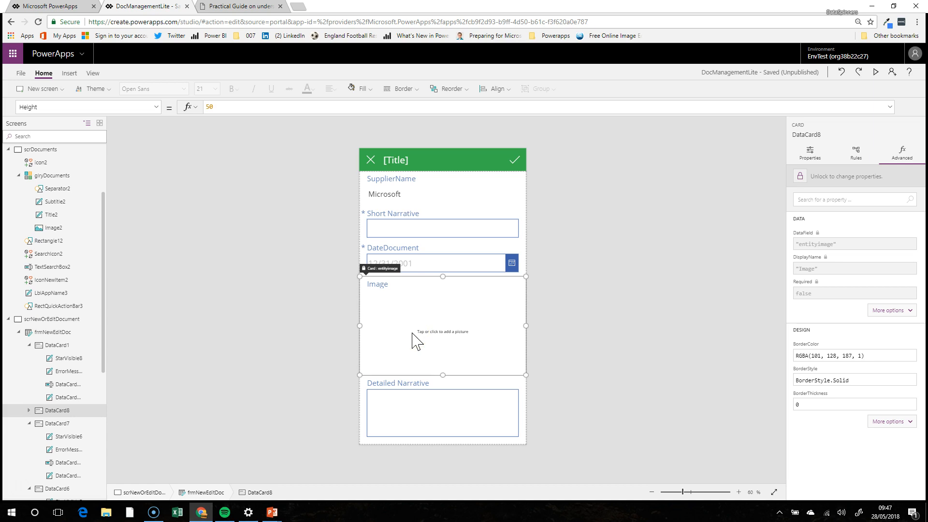
left_click(420, 322)
left_click(514, 161)
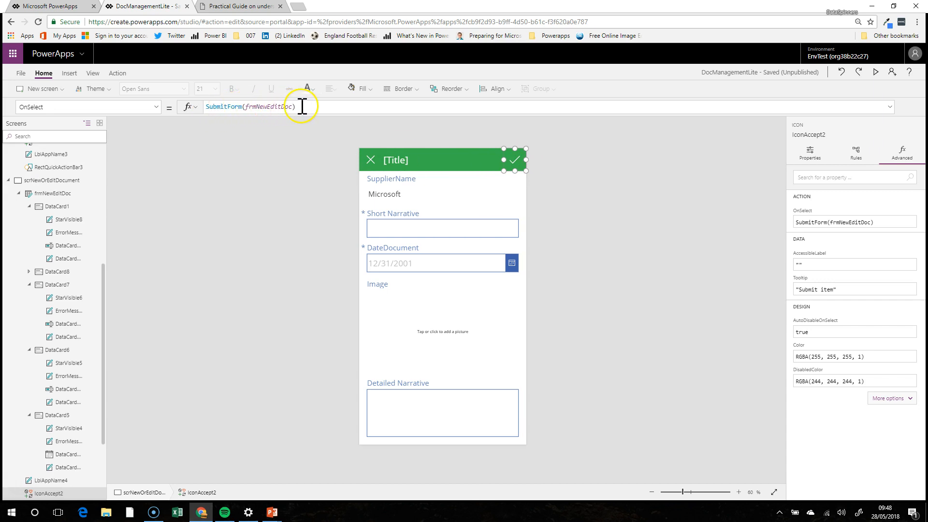
Step: Set the OnSuccess property of frmNewEditDoc to Back()
left_click(369, 353)
left_click(366, 439)
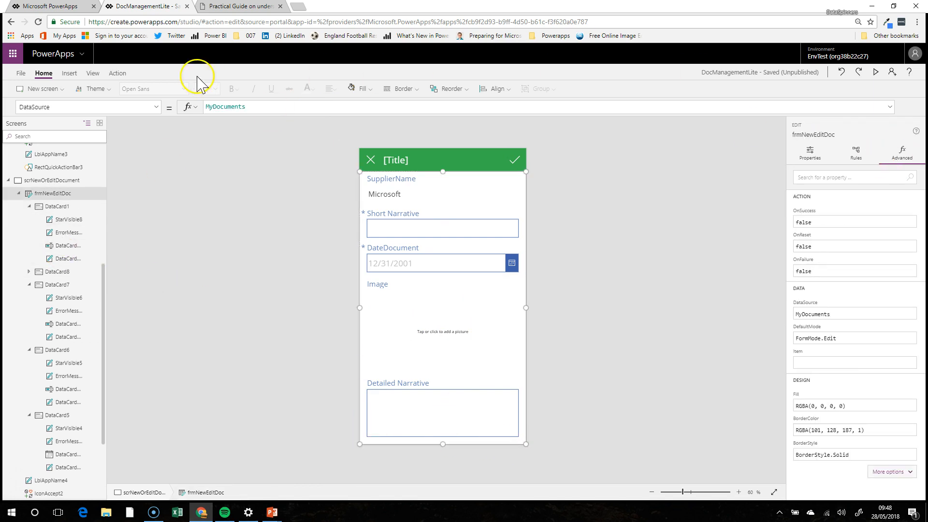
left_click(79, 108)
type("On")
key("Return")
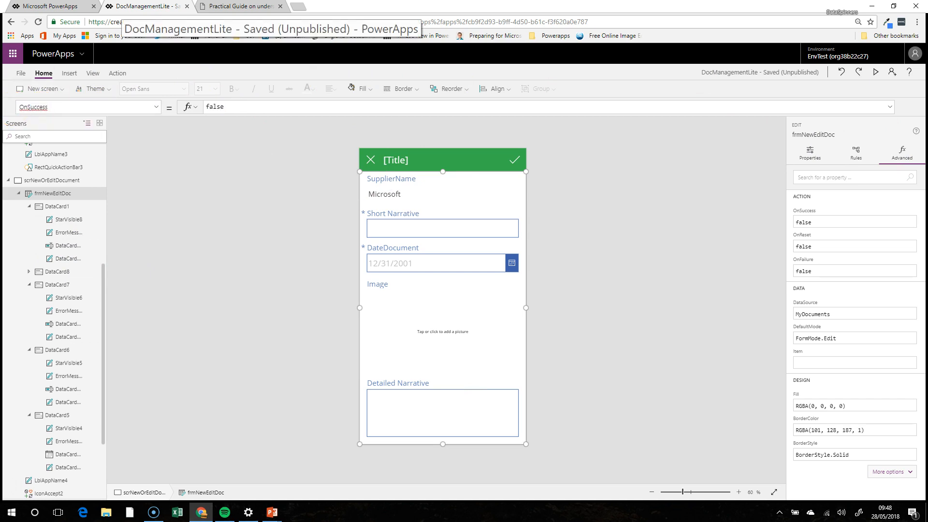
left_click(198, 108)
type("bc")
key("BackSpace")
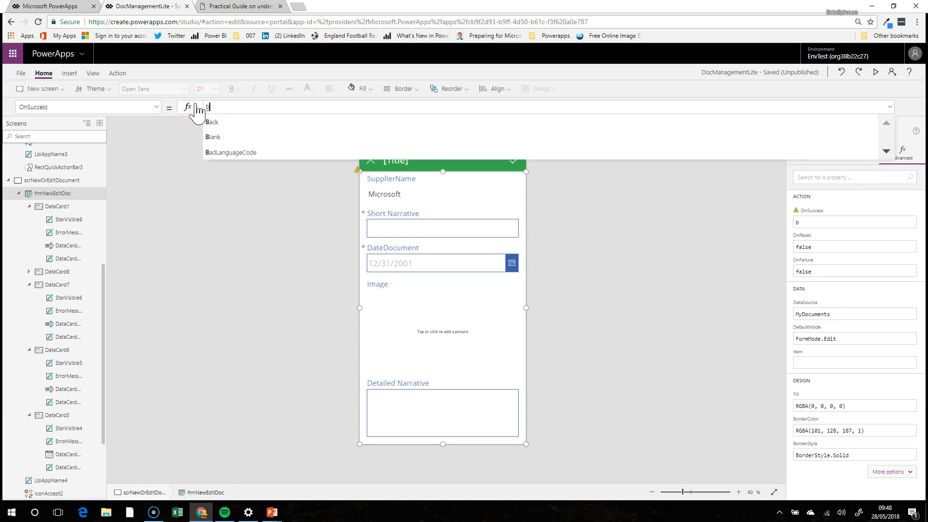
key("Tab")
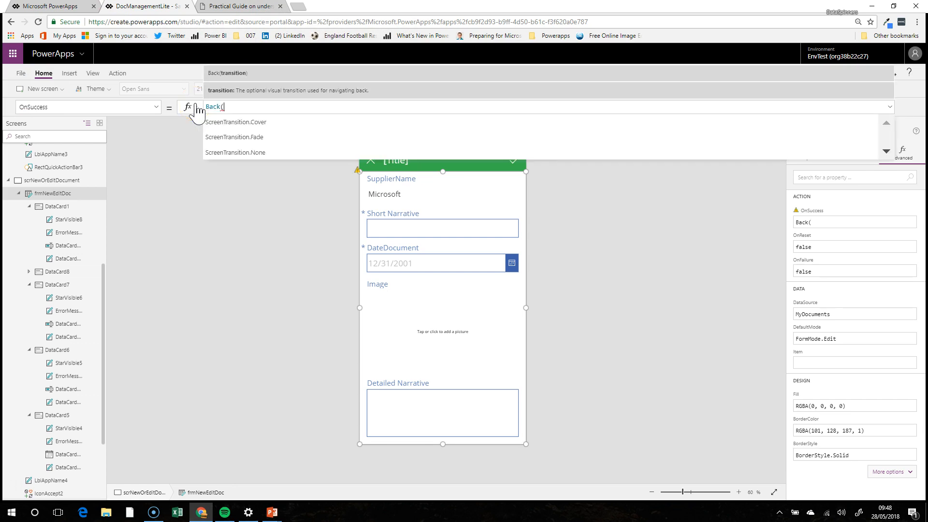
type(")")
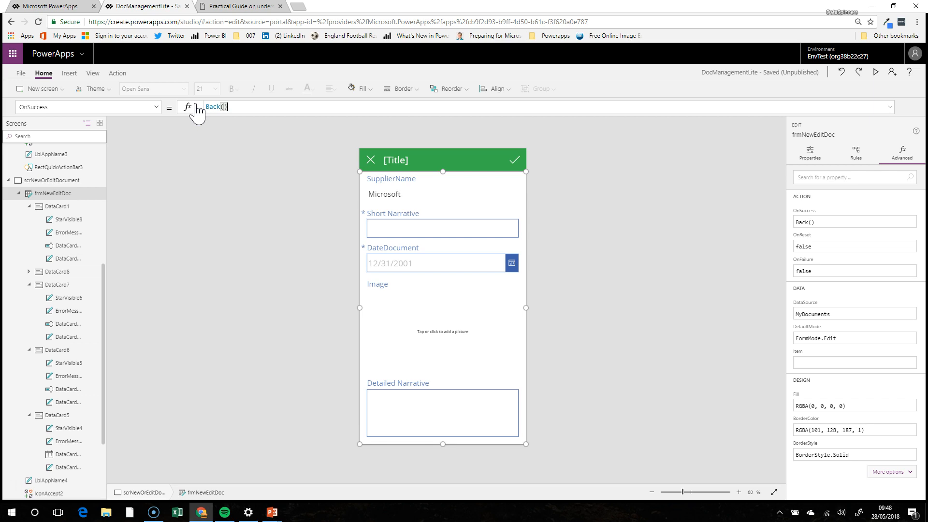
left_click(646, 271)
Step: Set the text of the header title label on scrNewOrEditDocument to "Add new document"
left_click(408, 164)
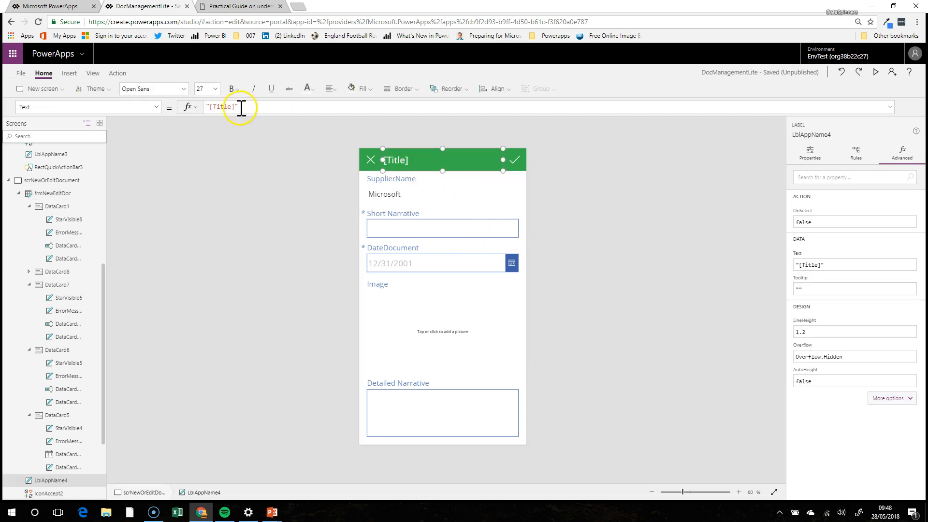
double_click(225, 106)
left_click(234, 107)
key("BackSpace")
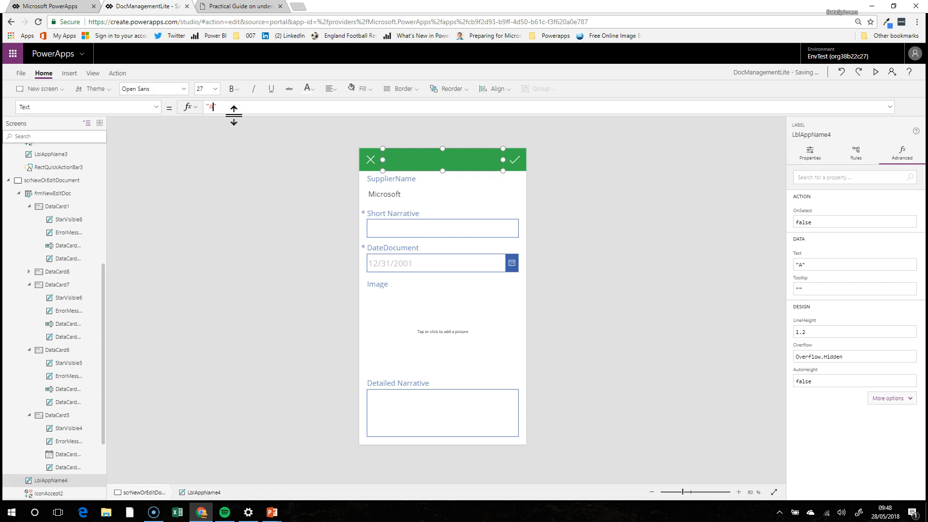
type("\"Add new document")
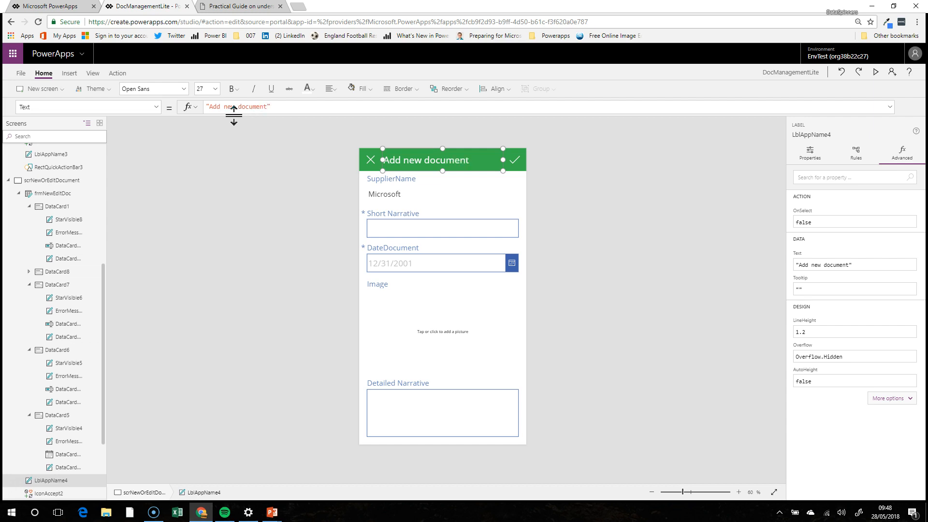
Step: Cancel the open form to return to the Documents screen, and start a new document from there
left_click(286, 215)
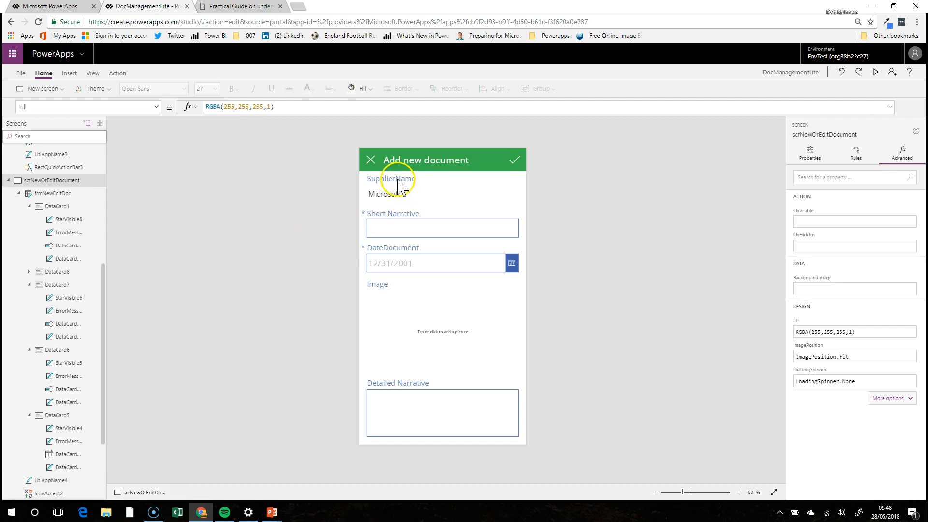
left_click(402, 162)
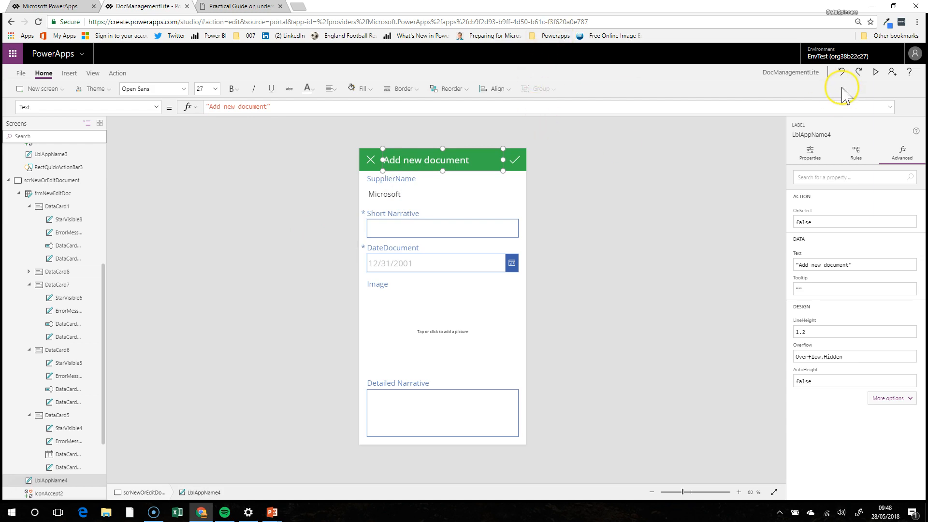
left_click(371, 160, "alt")
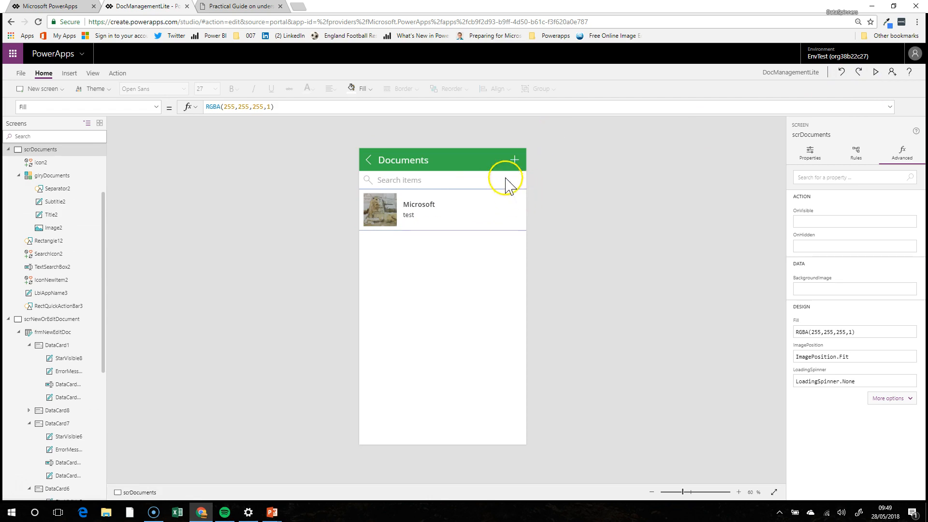
left_click(515, 164, "alt")
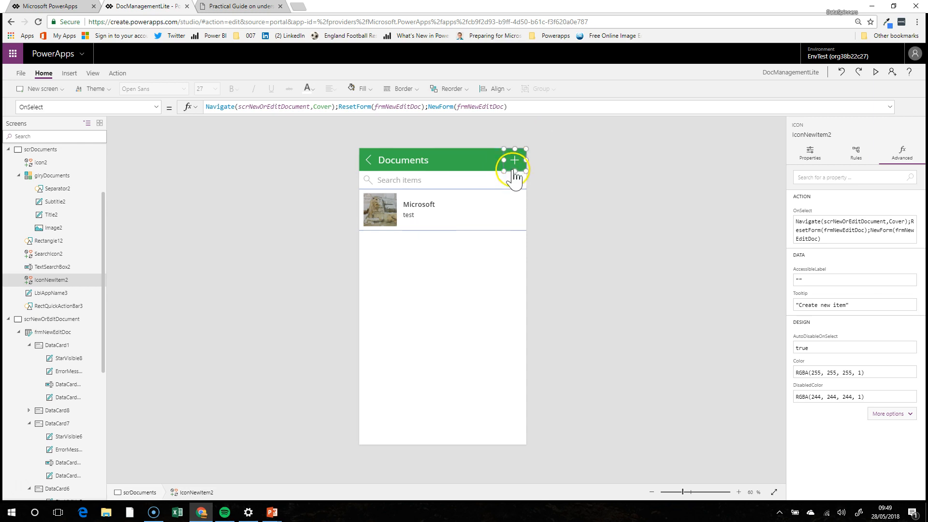
Step: Preview the app and enter "Subscription" as the Short Narrative of the new document
left_click(431, 228)
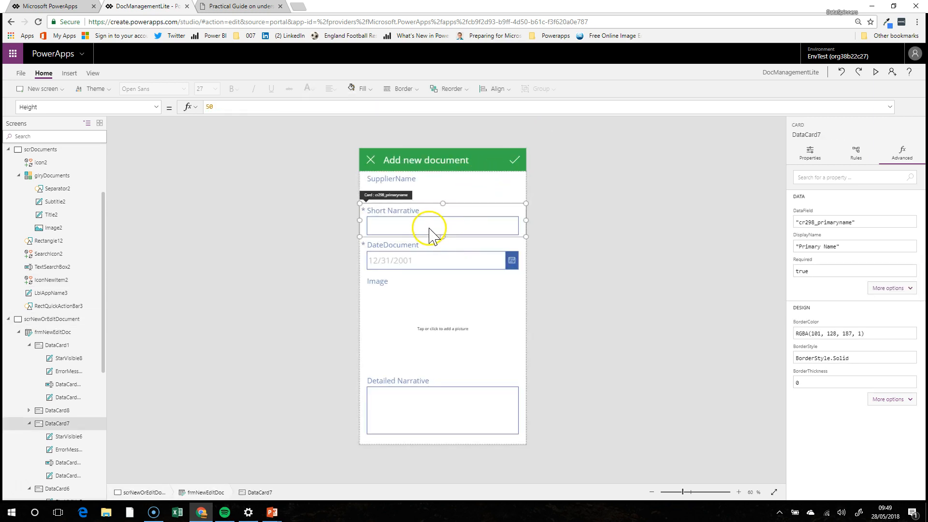
left_click(429, 228)
left_click(875, 72)
left_click(474, 169)
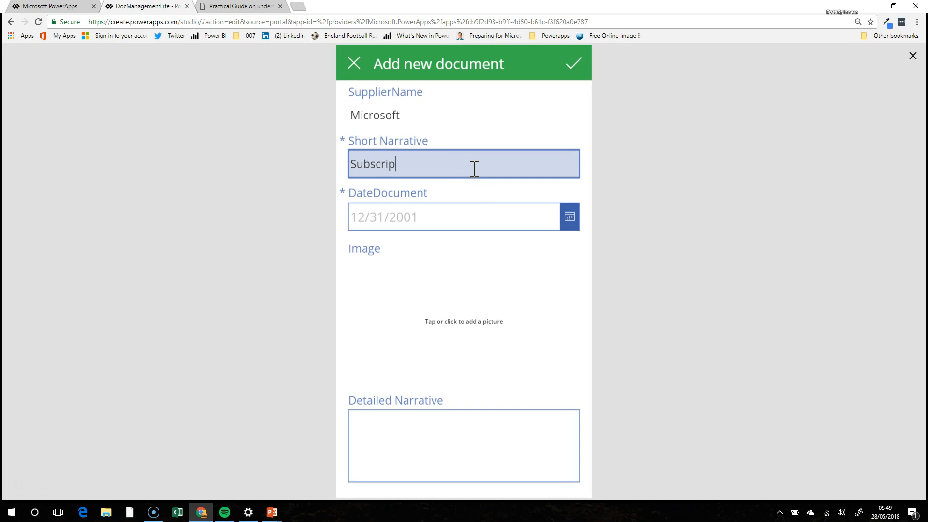
Step: Choose 22 May 2018 as the document's date and leave the preview
left_click(569, 217)
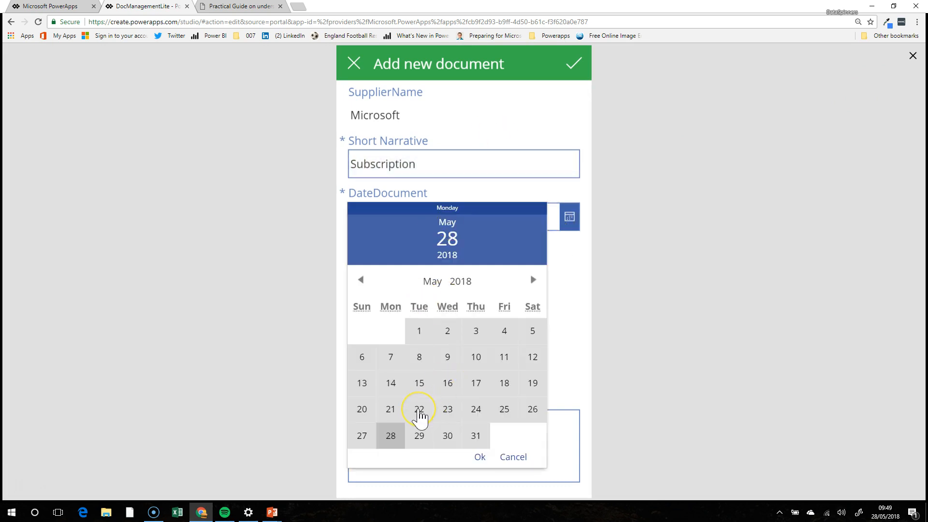
left_click(419, 411)
left_click(480, 458)
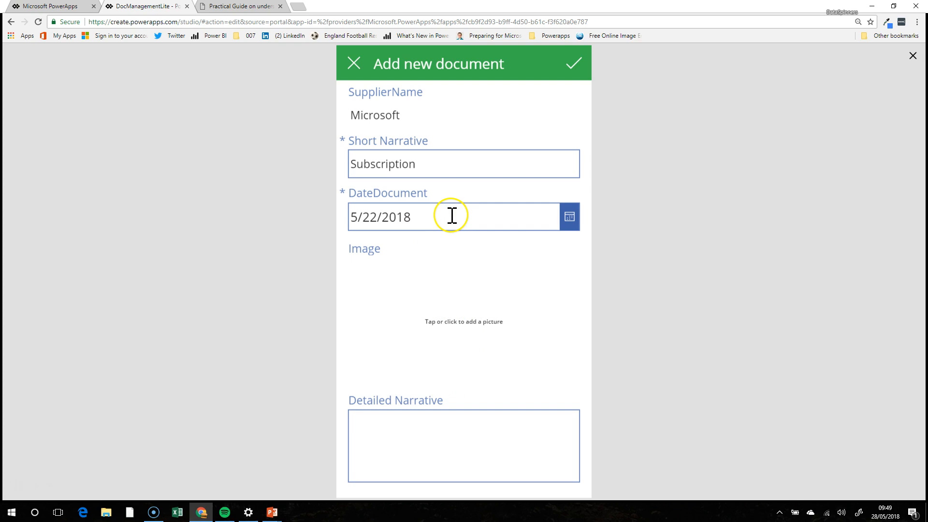
left_click(912, 56)
Step: Reduce the DefaultDate formula of the DateDocument date picker to Parent.Default
left_click(428, 269)
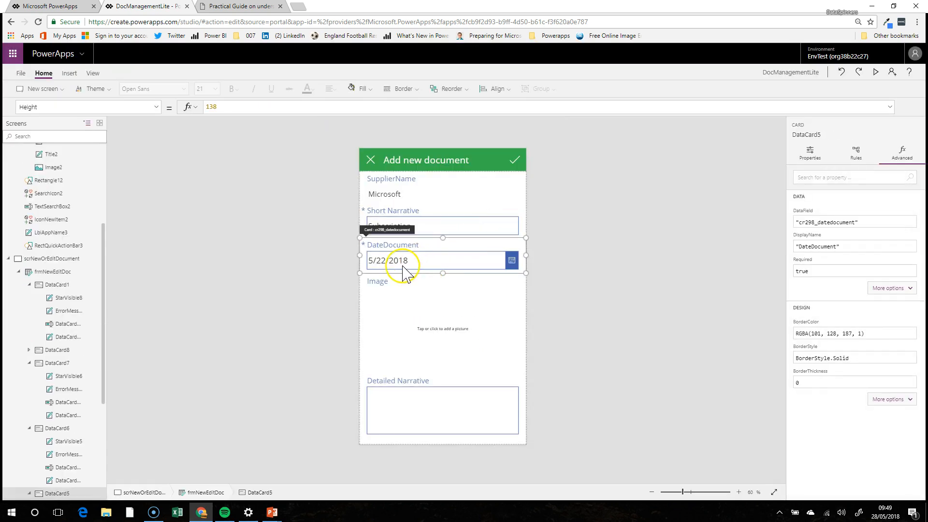
left_click(411, 266)
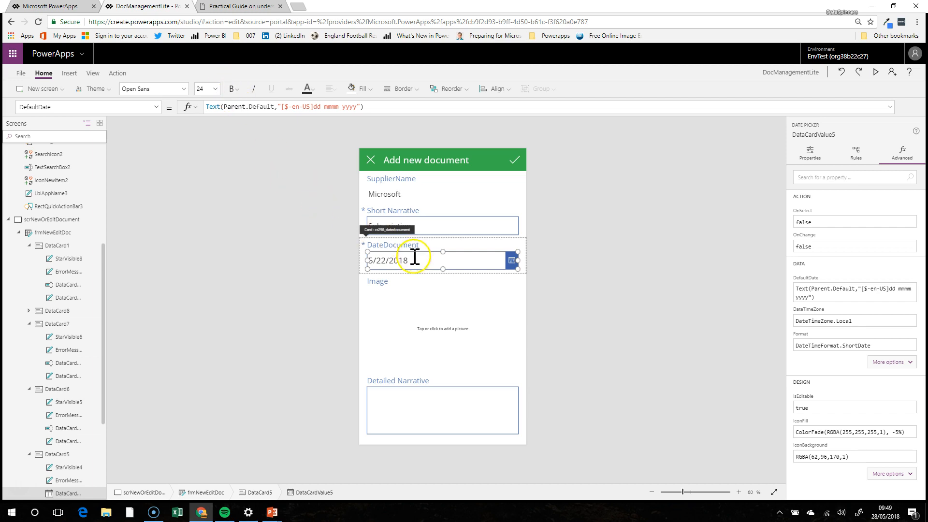
left_click(20, 107)
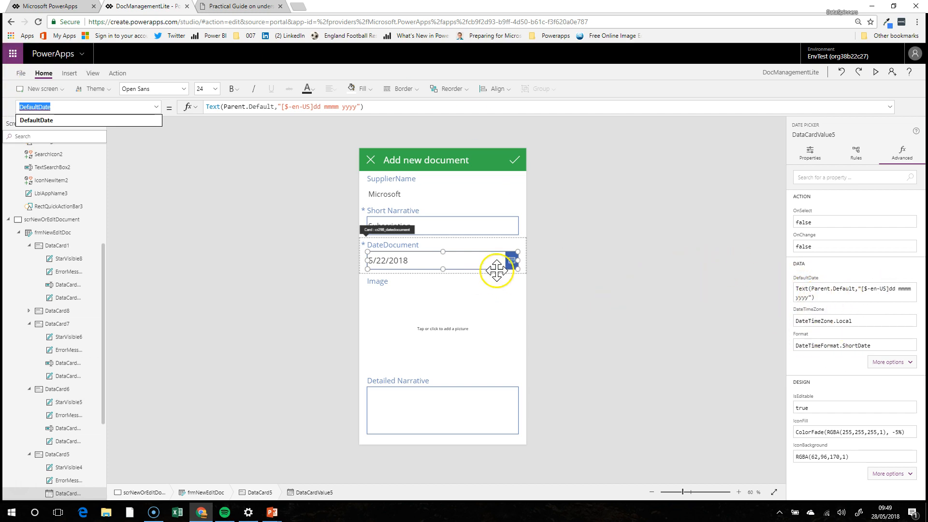
left_click(223, 108)
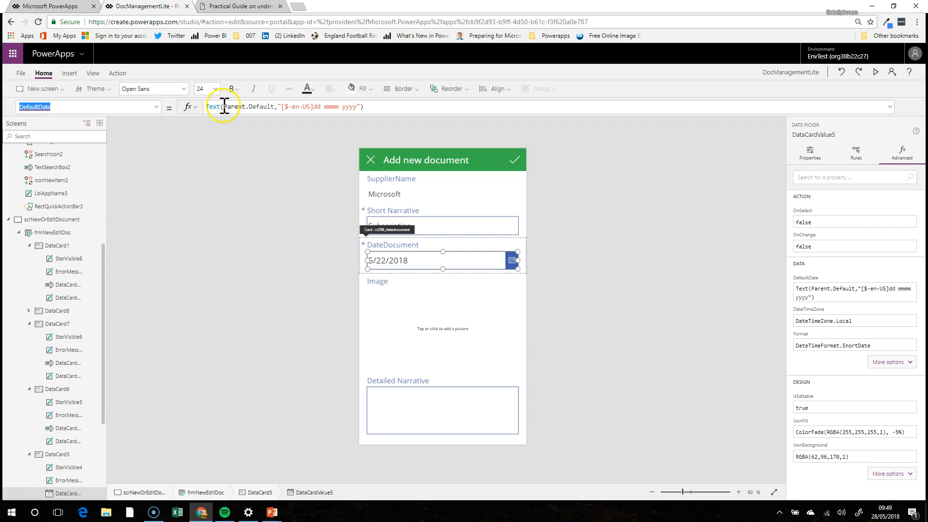
double_click(211, 107)
key("BackSpace")
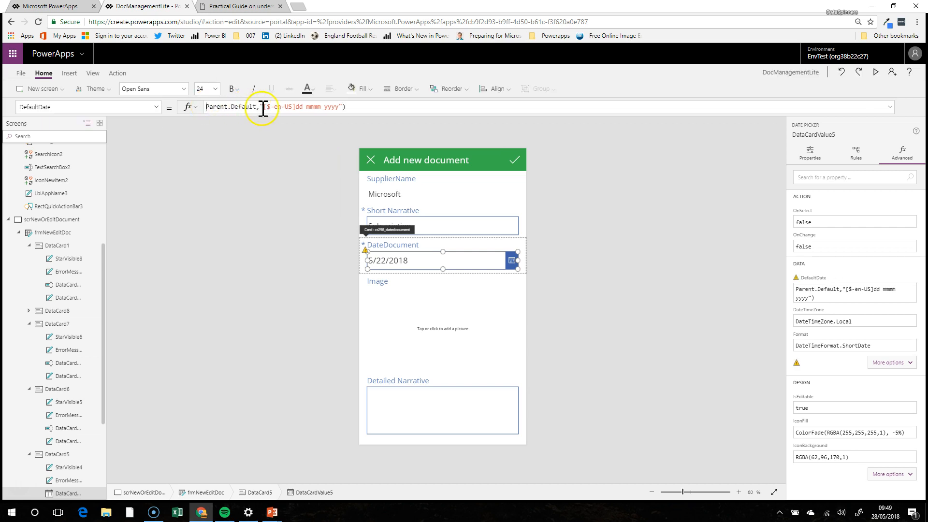
left_click_drag(258, 107, 359, 107)
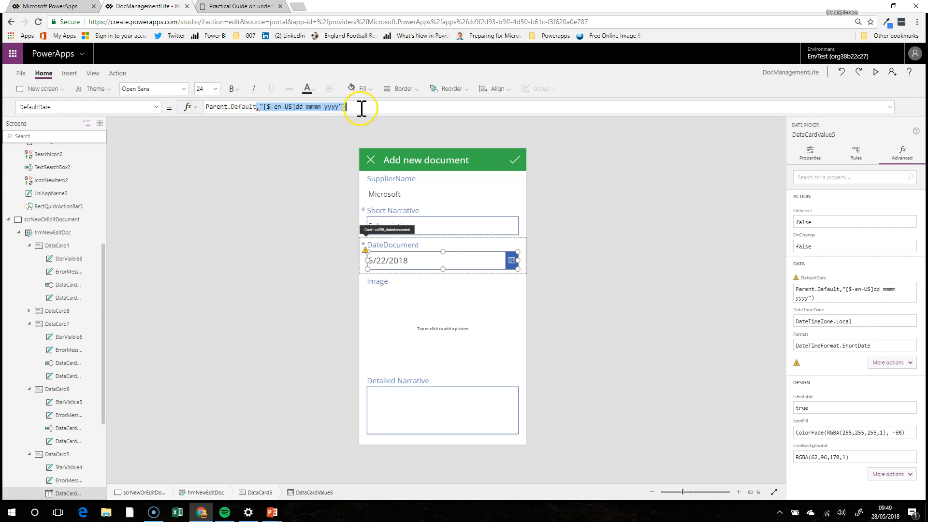
key("BackSpace")
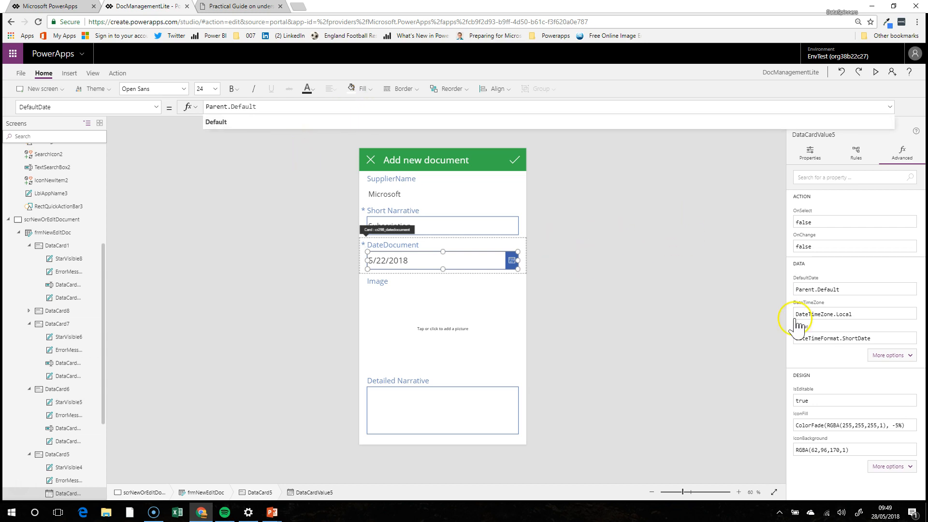
Step: Set the Format property of the DateDocument date picker to DateTimeFormat.LongDate
left_click(875, 341)
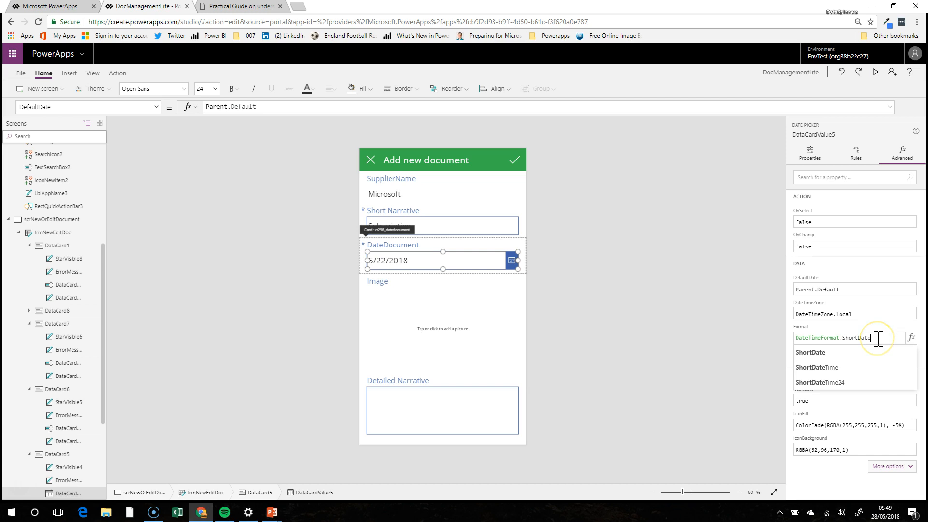
type("LongDa")
key("BackSpace")
key("BackSpace")
type("d")
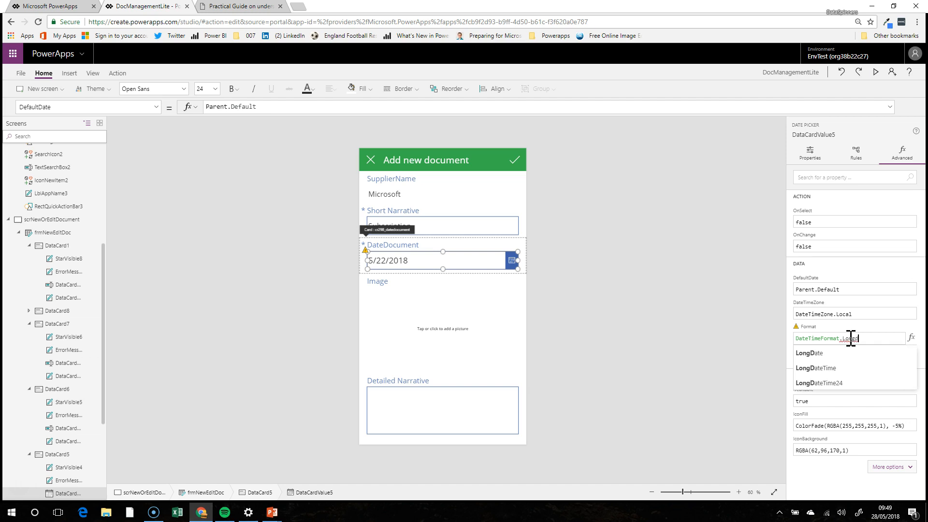
left_click(851, 354)
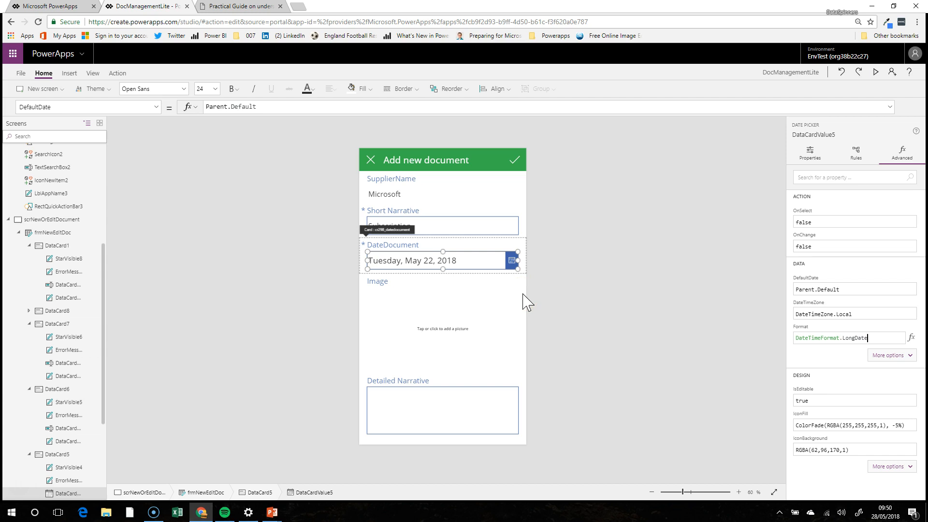
Step: Choose 16 May 2018 as the date of the new document
left_click(512, 260)
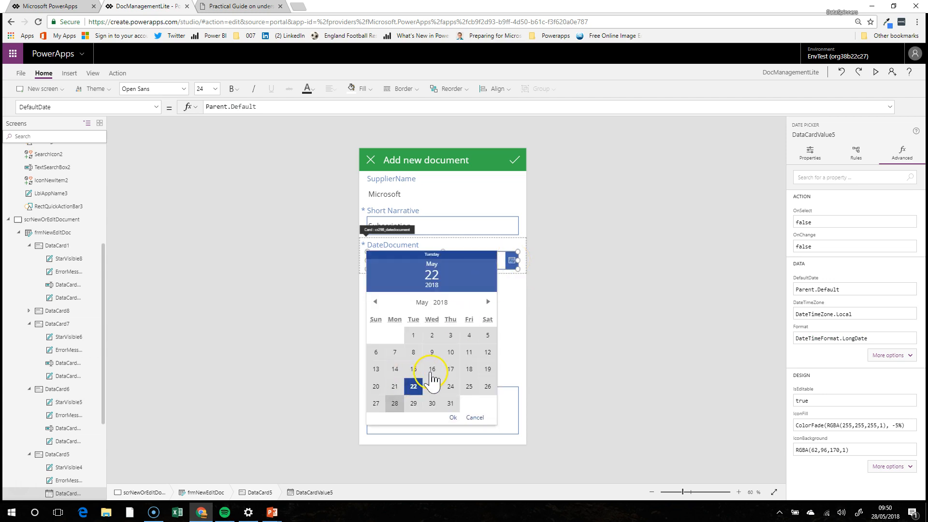
left_click(432, 370)
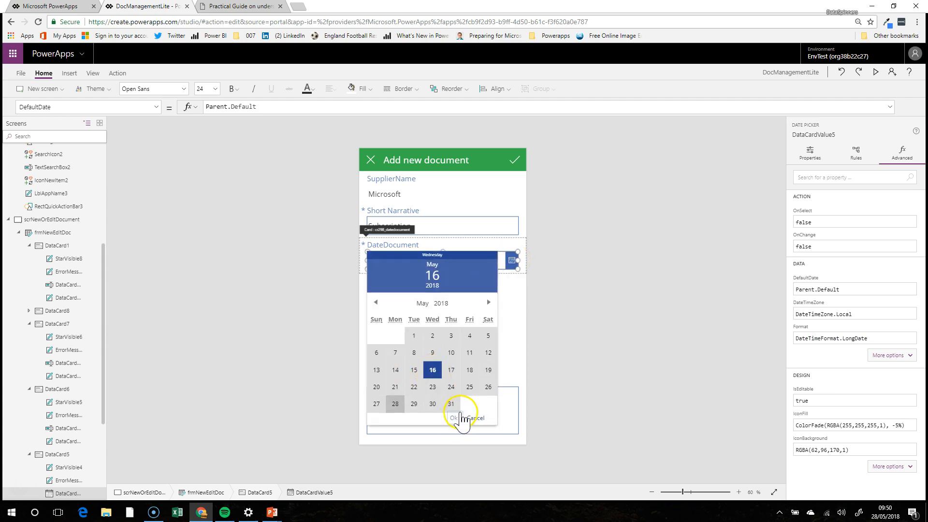
left_click(503, 330)
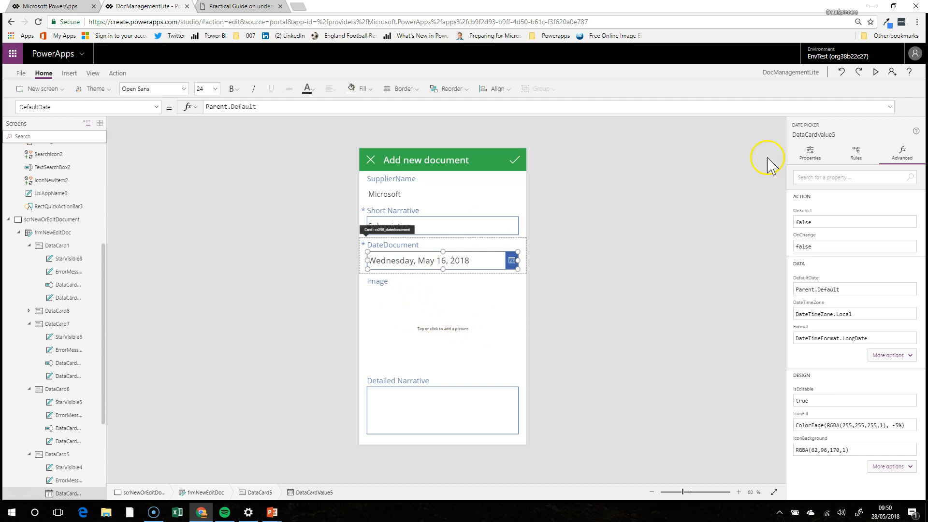
Step: In the app preview, add the RoomEscape picture to the document and enter "Here are some further details" as its Detailed Narrative
left_click(875, 72)
left_click(440, 313)
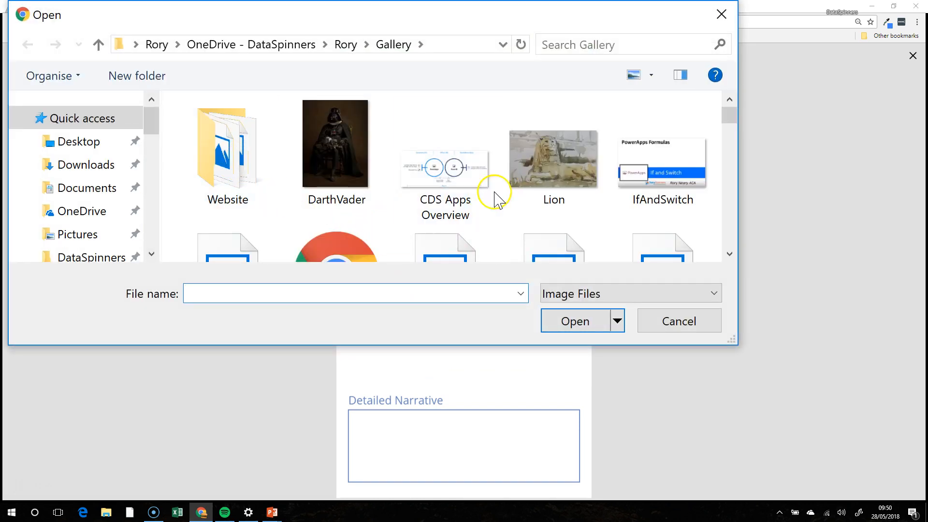
scroll(503, 197, "down", 2)
scroll(513, 195, "up", 2)
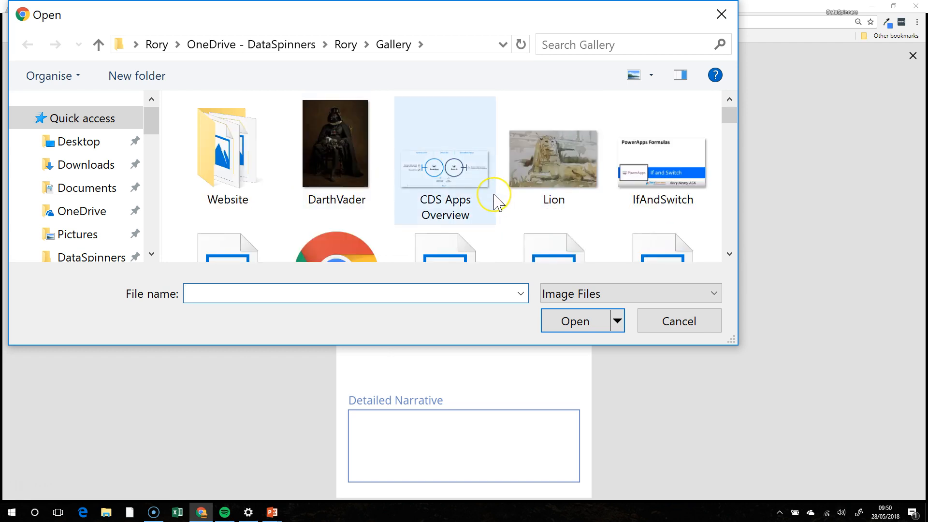
scroll(495, 199, "down", 2)
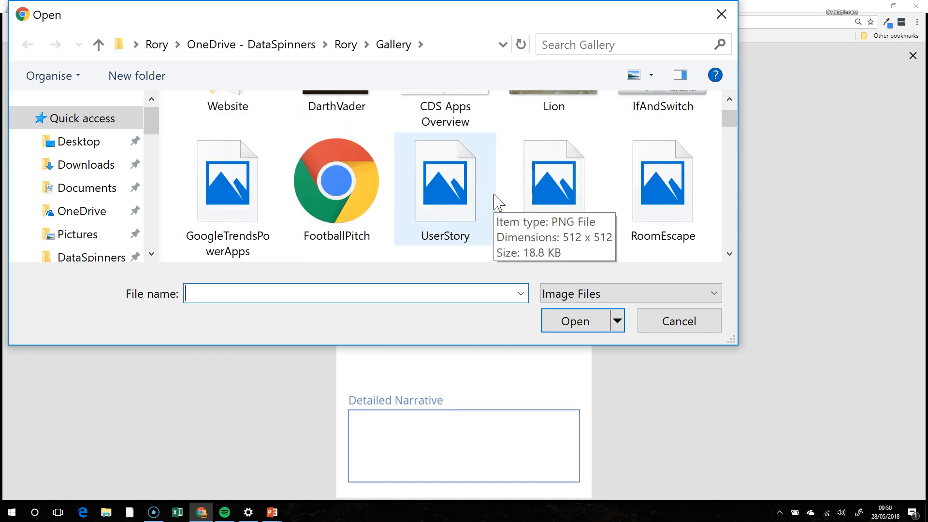
scroll(498, 202, "down", 2)
scroll(498, 202, "up", 2)
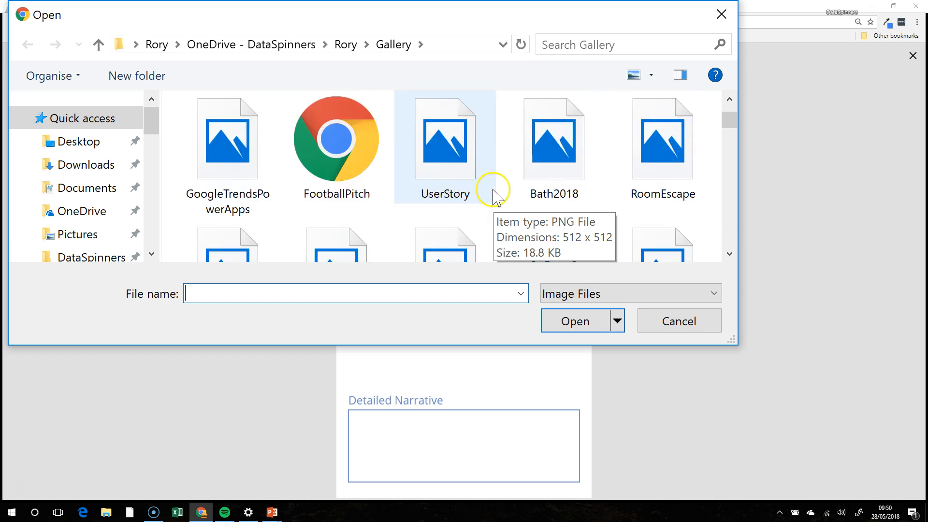
left_click(655, 156)
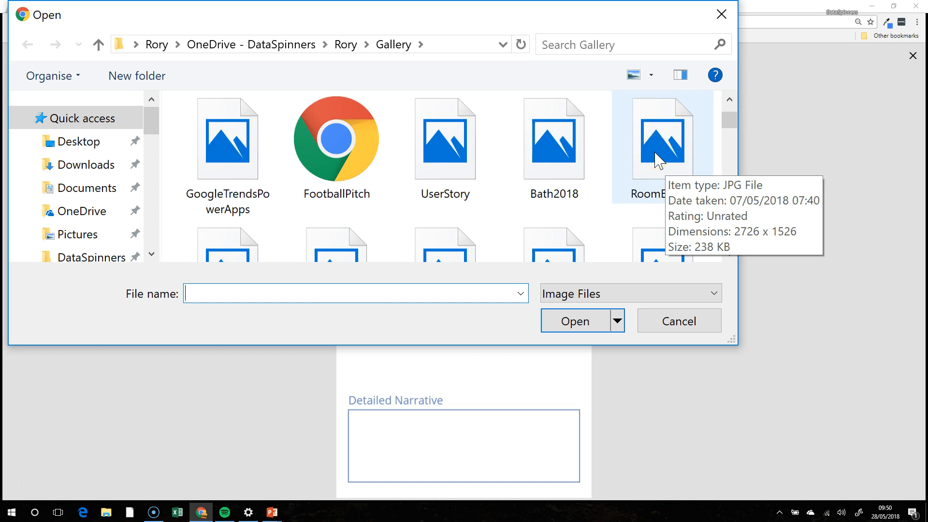
left_click(658, 159)
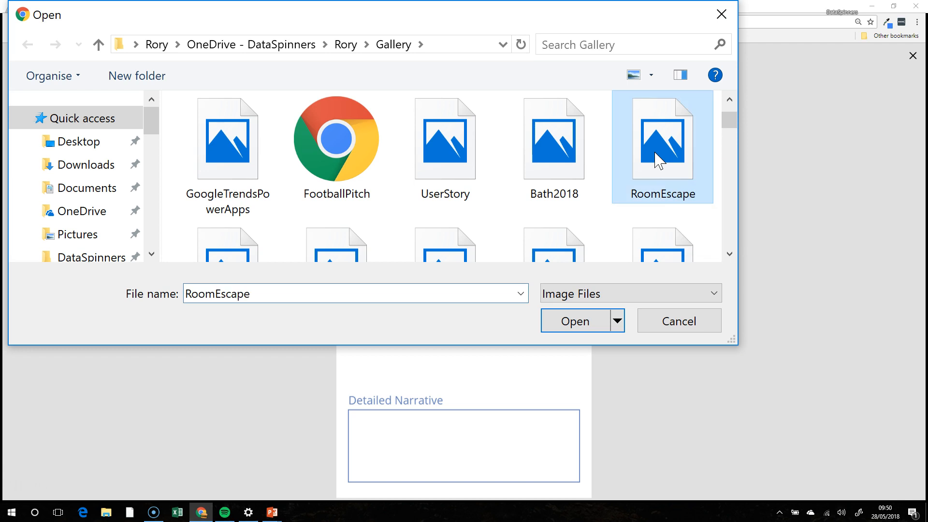
left_click(575, 322)
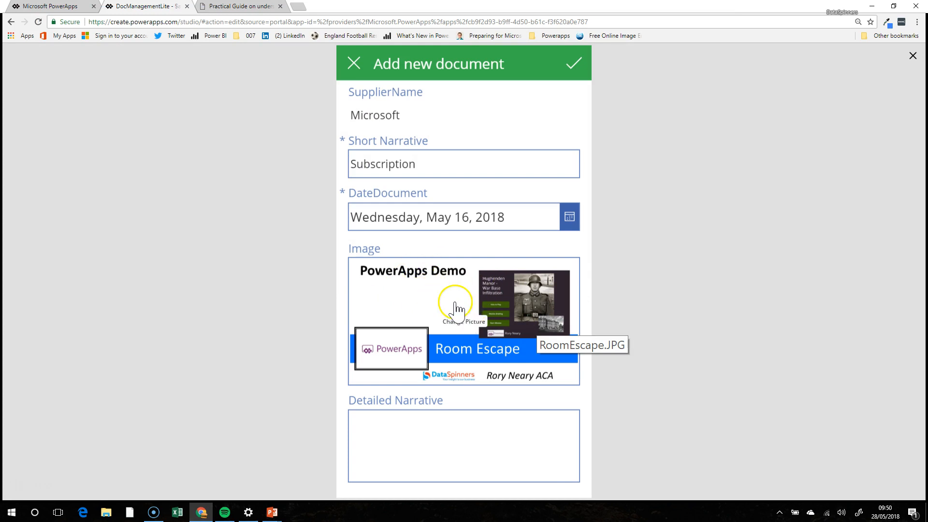
left_click(443, 425)
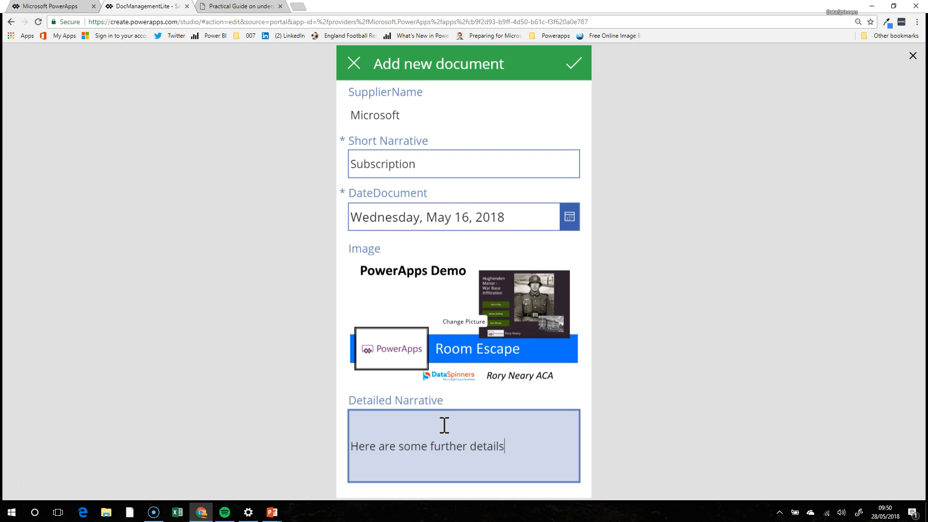
left_click(912, 56)
Step: Set the mode of the Detailed Narrative text input to Multiline
left_click(471, 412)
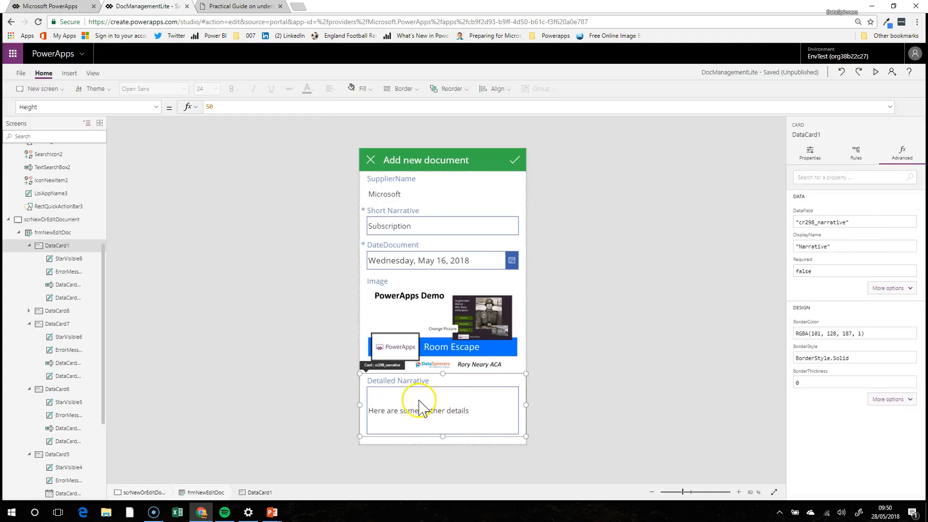
left_click(431, 401)
left_click(809, 153)
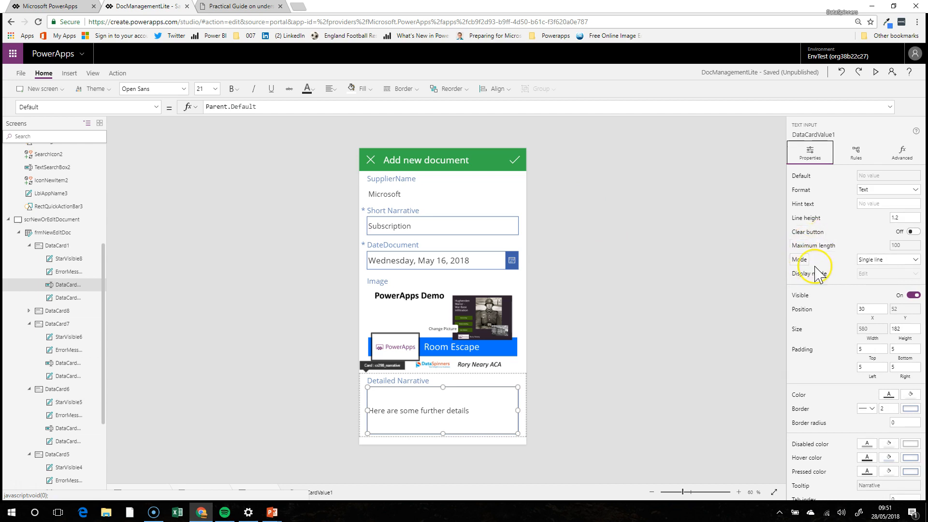
left_click(880, 261)
left_click(880, 269)
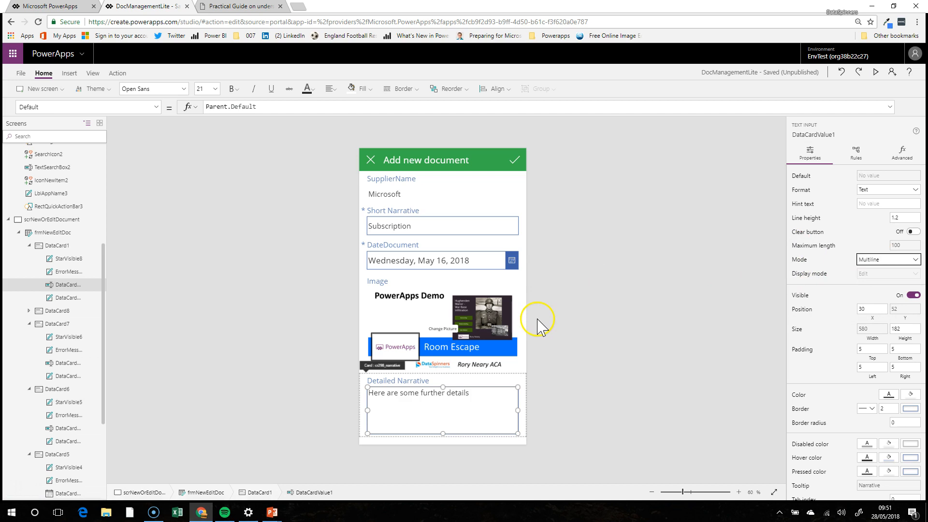
Step: Submit the completed Subscription document in the app preview, and exit the preview
left_click(875, 71)
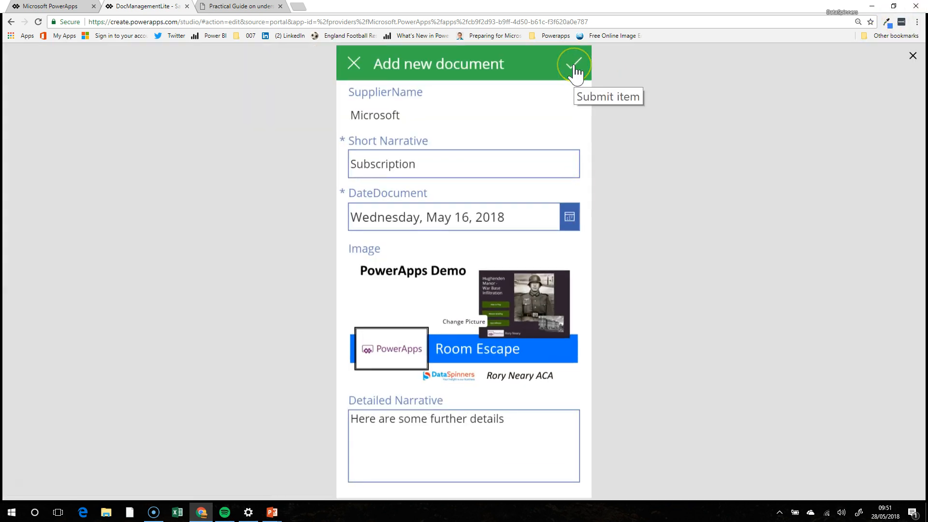
left_click(575, 67)
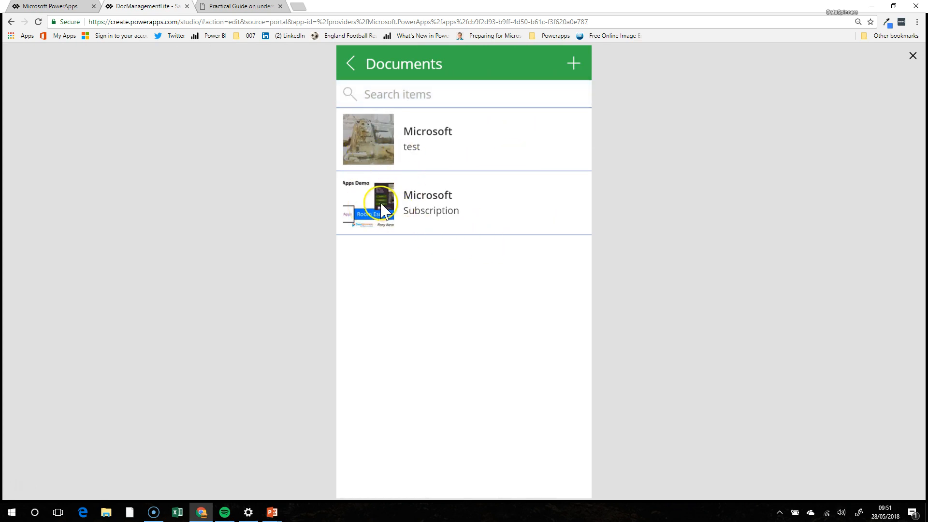
key("Escape")
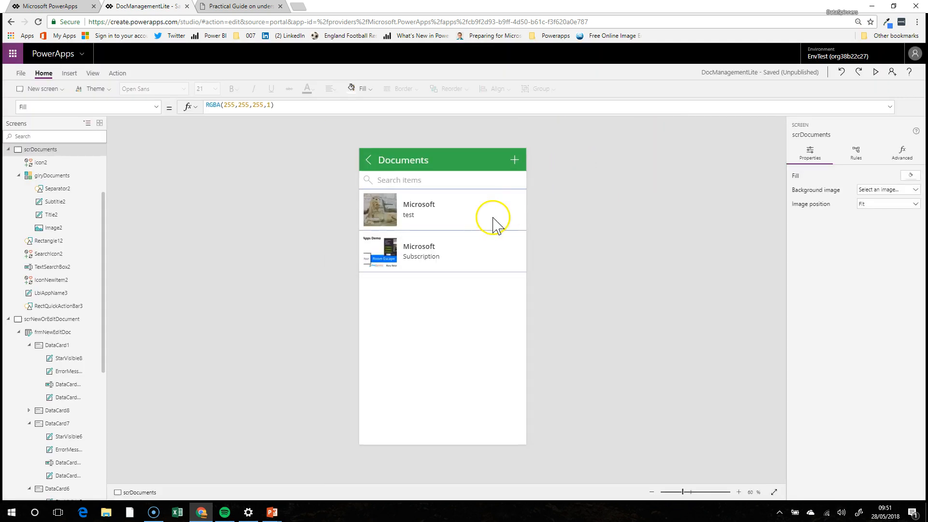
Step: Shift the documents gallery's image rightward and its title and subtitle labels to X 291, and check the layout in the app preview
left_click(413, 214)
left_click(385, 221)
left_click(414, 204)
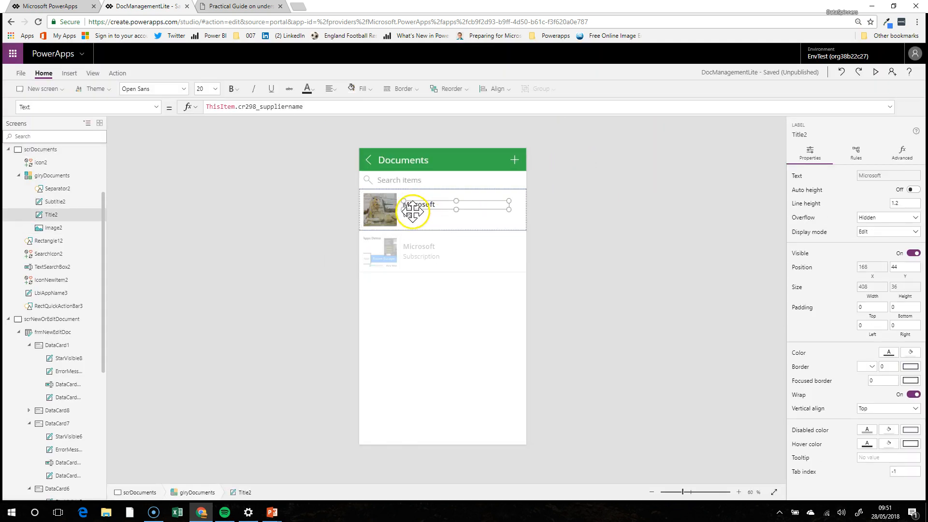
left_click(420, 214)
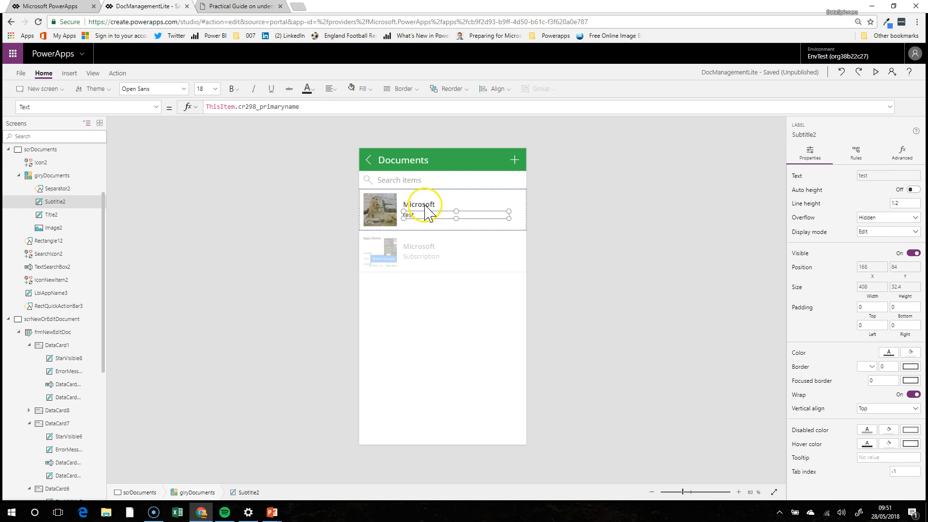
left_click(418, 204)
mouse_move(410, 204)
left_mouse_down()
mouse_move(434, 203)
mouse_move(407, 210)
mouse_move(426, 210)
left_mouse_up()
left_click(387, 220)
left_click(395, 249)
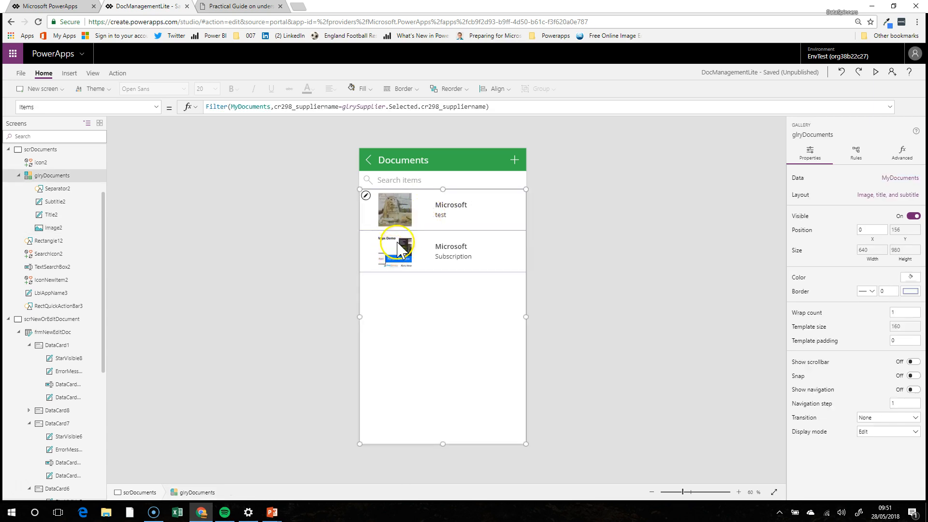
left_click(394, 246)
left_click(389, 263)
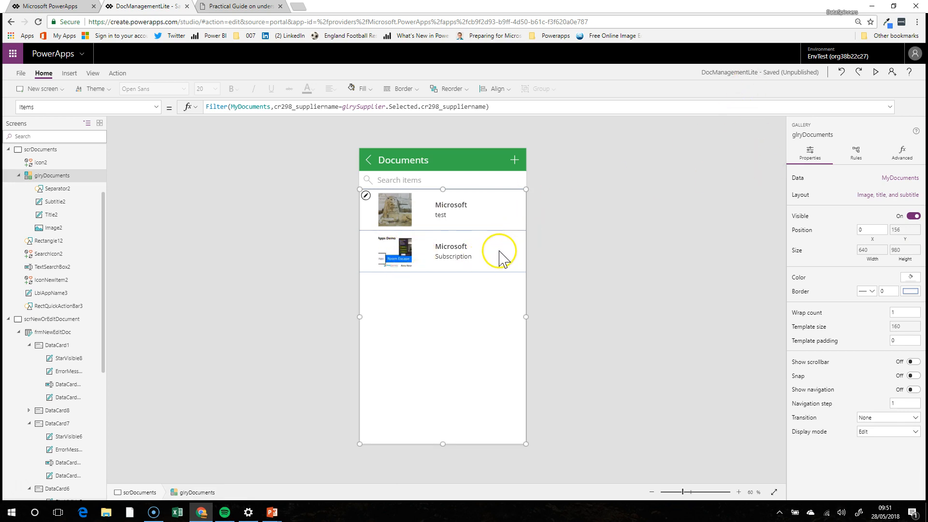
left_click(874, 73)
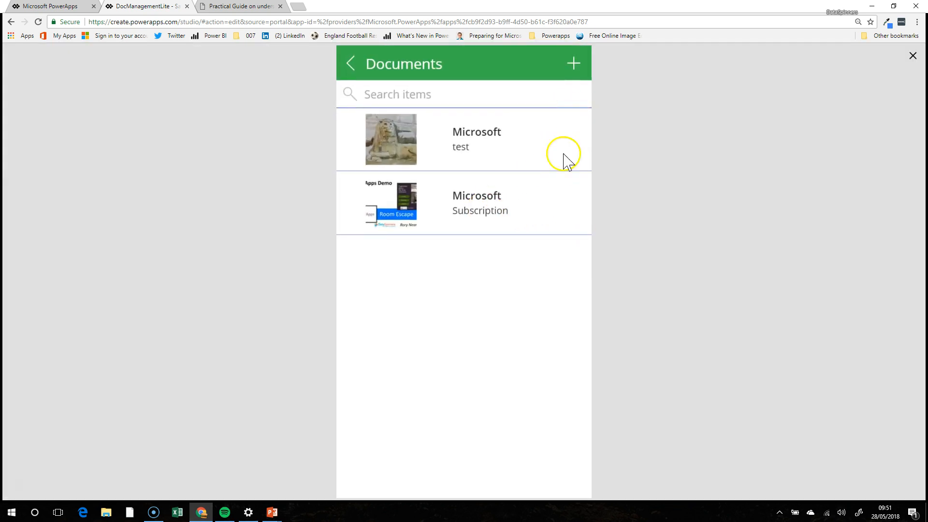
key("Escape")
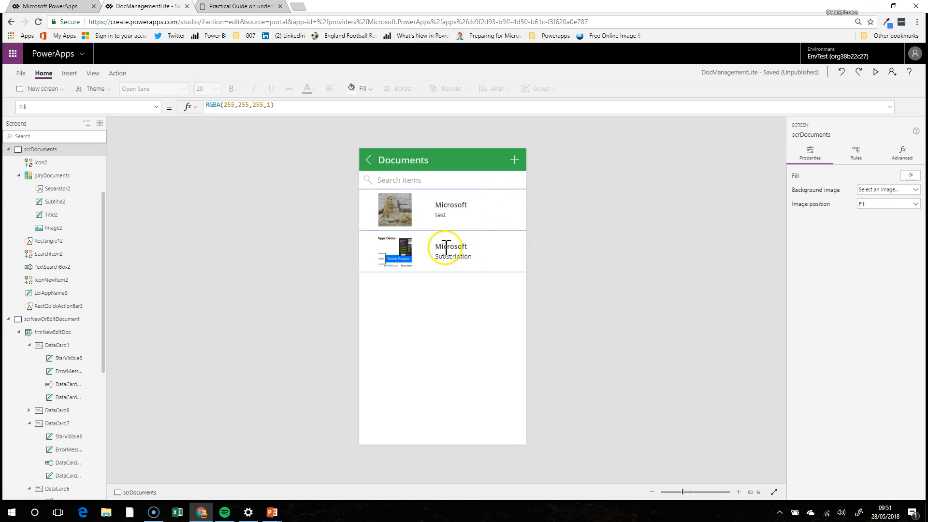
Step: Raise the gallery's title label to Y 16 and its subtitle label to Y 55
left_click(456, 201)
left_click(454, 203)
left_click_drag(449, 198, 449, 193)
left_click(439, 205)
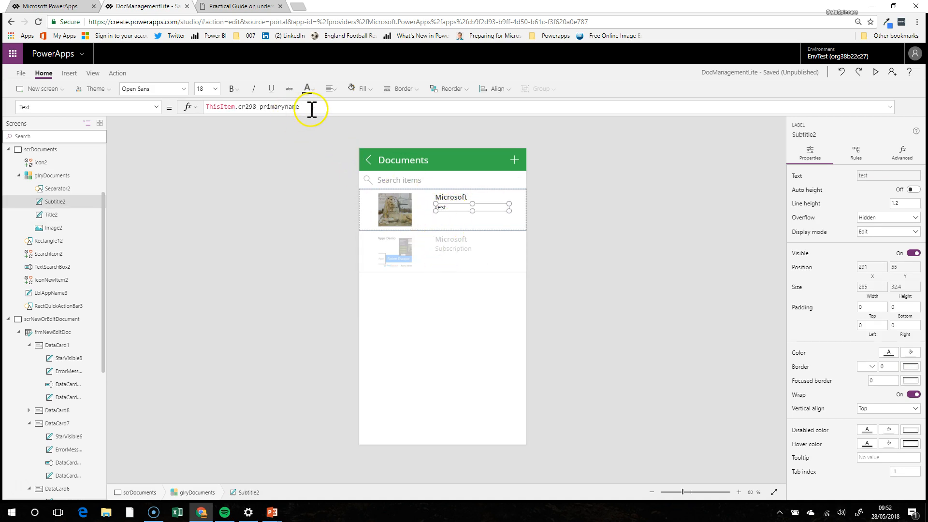
Step: Duplicate the Subtitle2 label inside the documents gallery
right_click(449, 211)
left_click(445, 209)
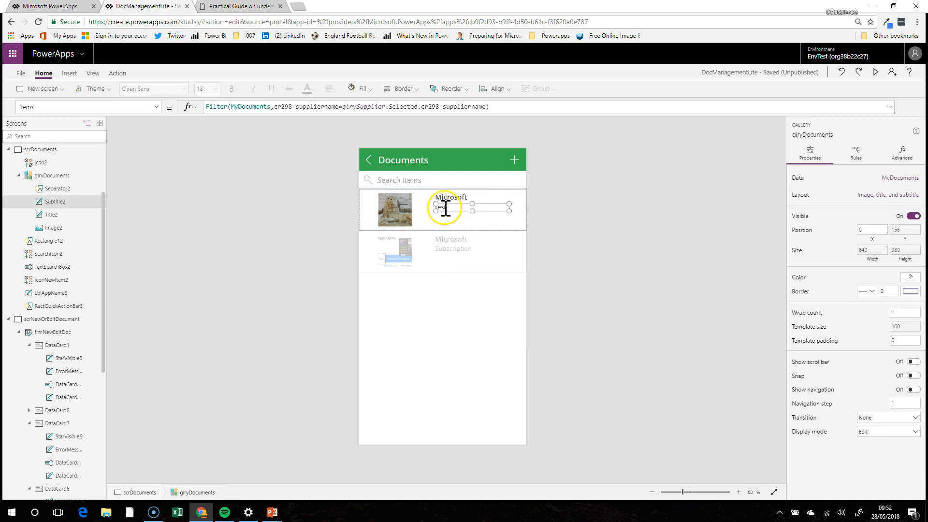
right_click(96, 203)
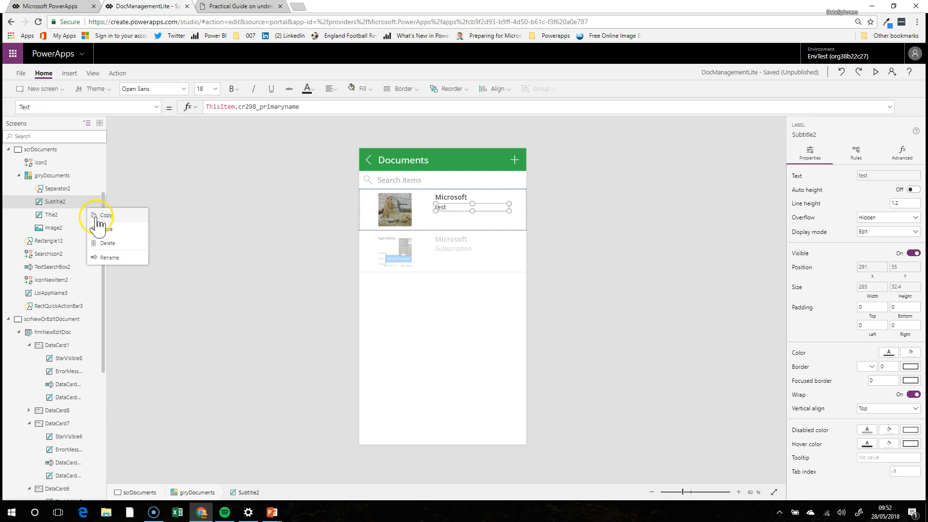
left_click(99, 215)
right_click(94, 204)
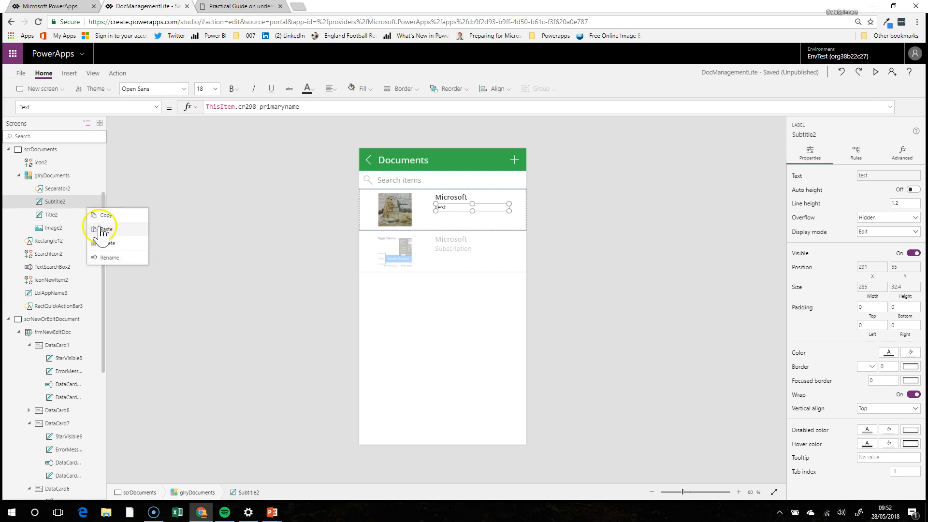
left_click(102, 230)
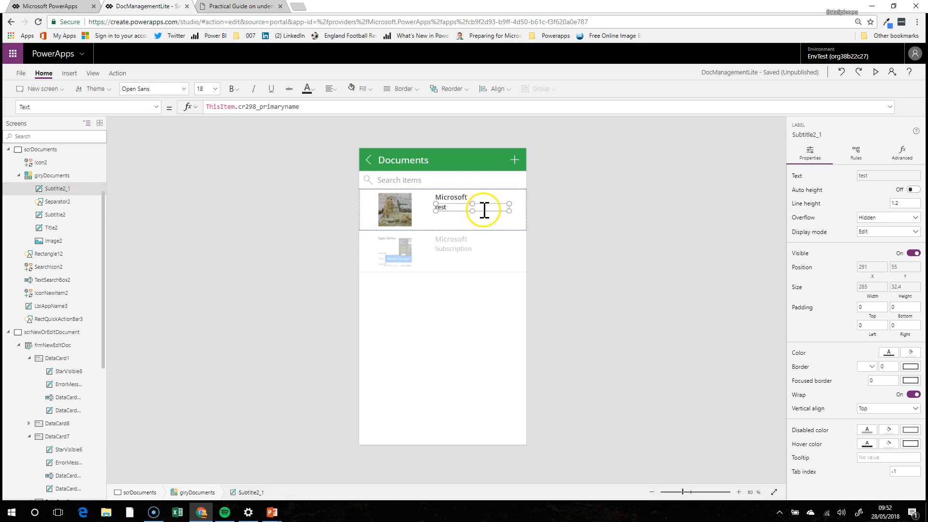
left_click(92, 176)
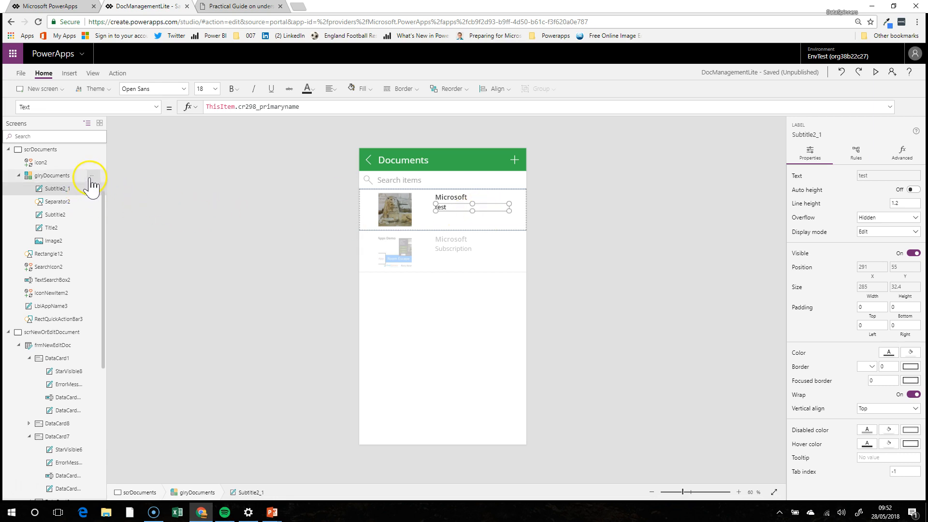
left_click(105, 202)
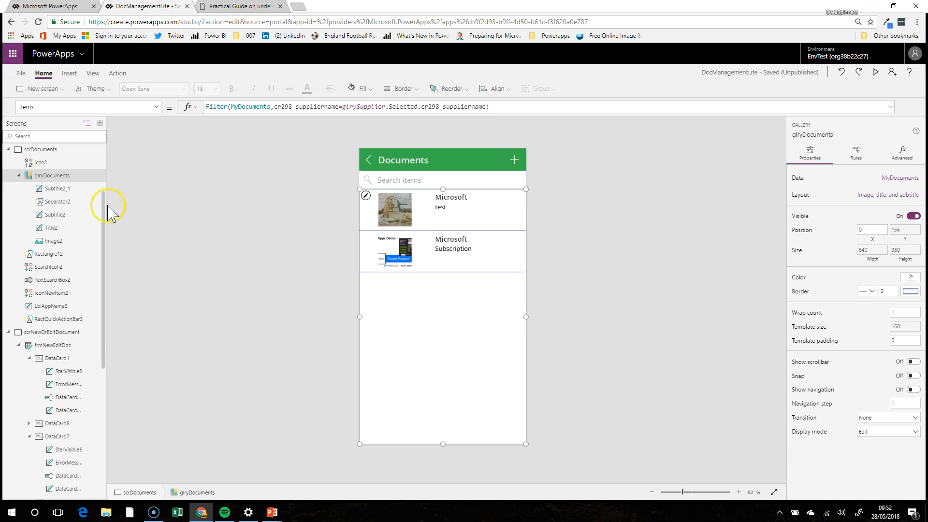
Step: Paste two more copies of the subtitle label into the documents gallery
left_click(841, 71)
left_click(443, 206)
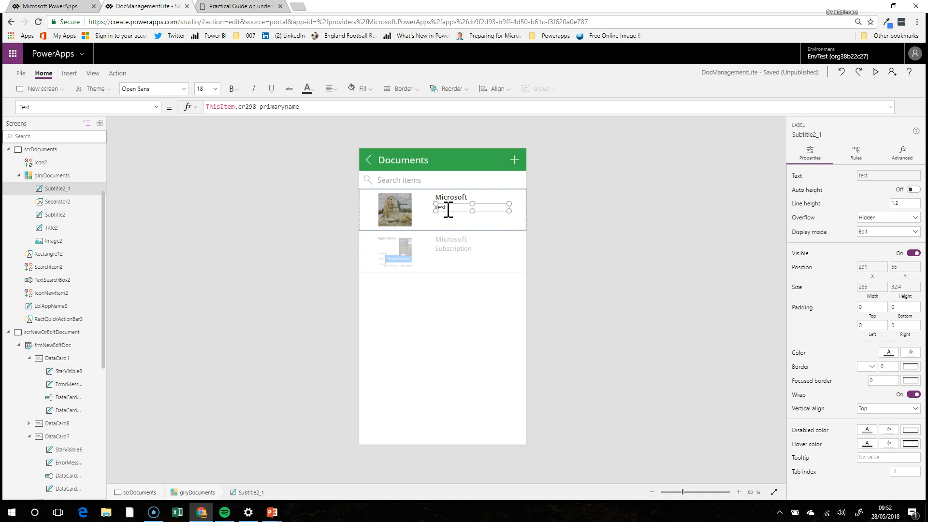
key("ctrl+v")
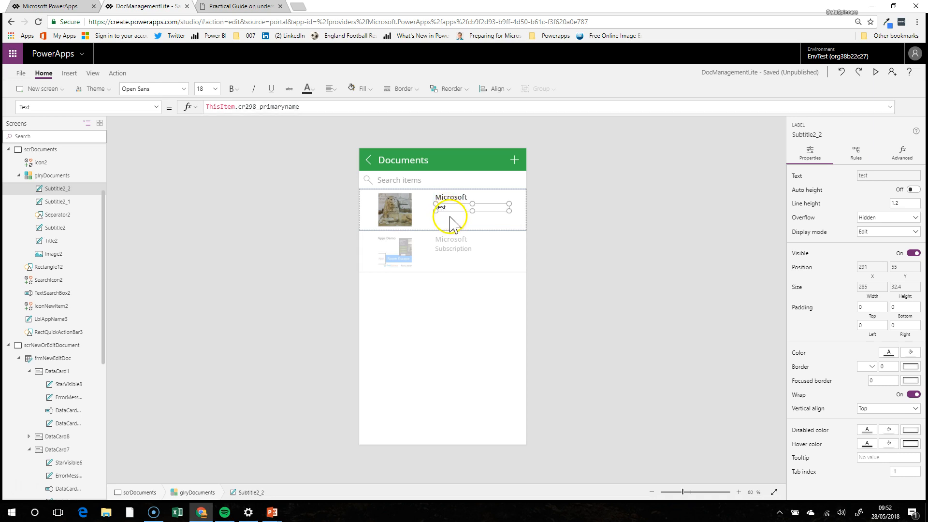
left_click(450, 223)
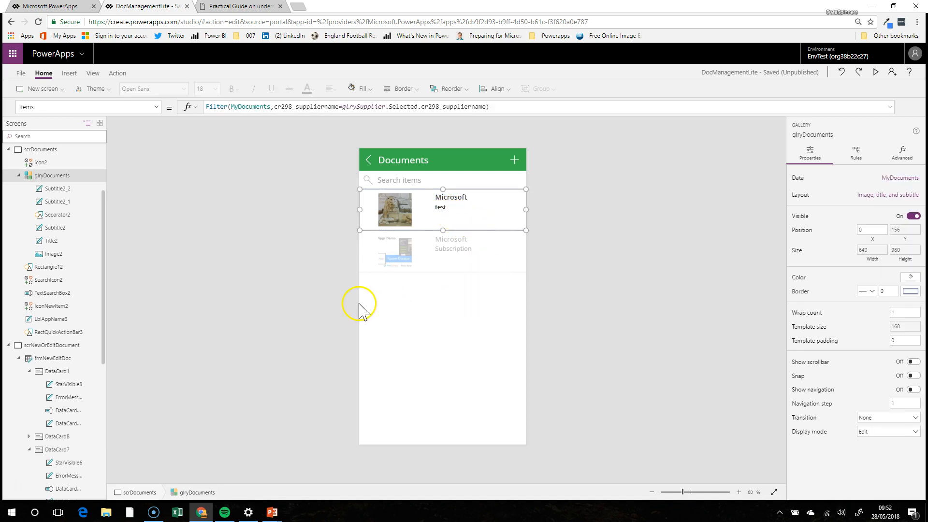
key("ctrl+v")
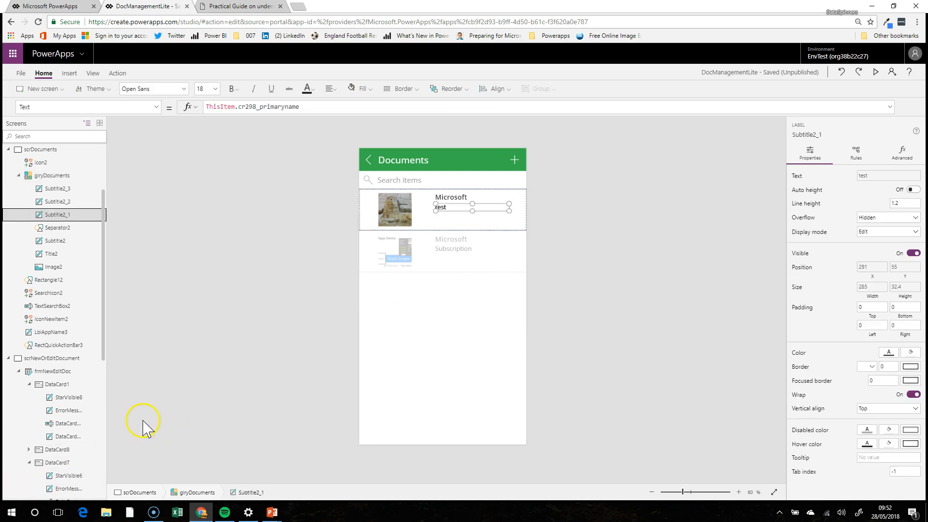
Step: Place the Subtitle2_1 copy below the subtitle at Y 87 and delete the surplus Subtitle2_3 copy
left_click_drag(466, 203, 468, 215)
left_click(466, 207)
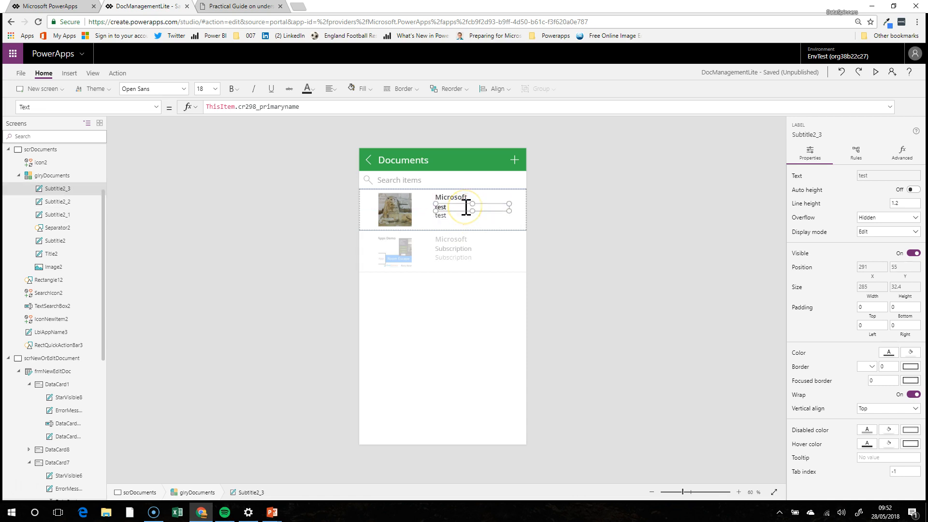
key("Delete")
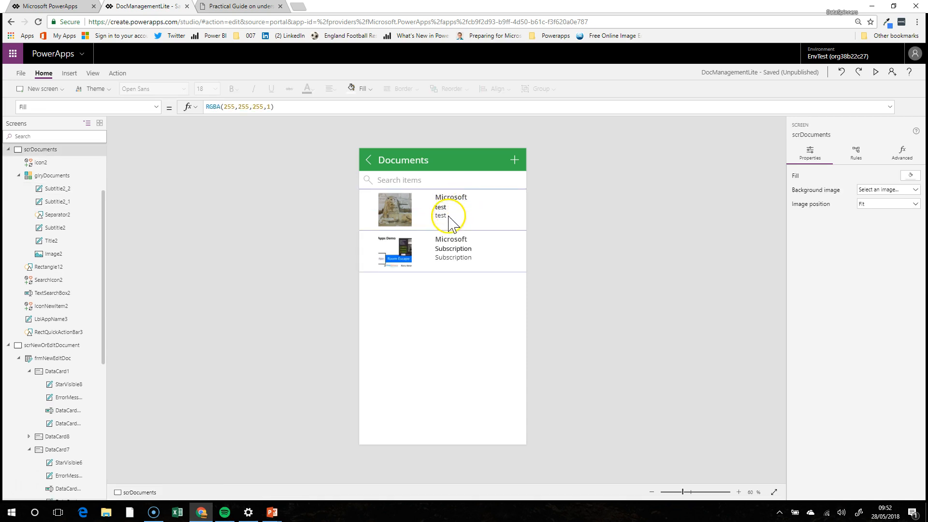
Step: Set the text of the lowest gallery label, Subtitle2_1, to ThisItem.cr298_narrative
left_click(452, 216)
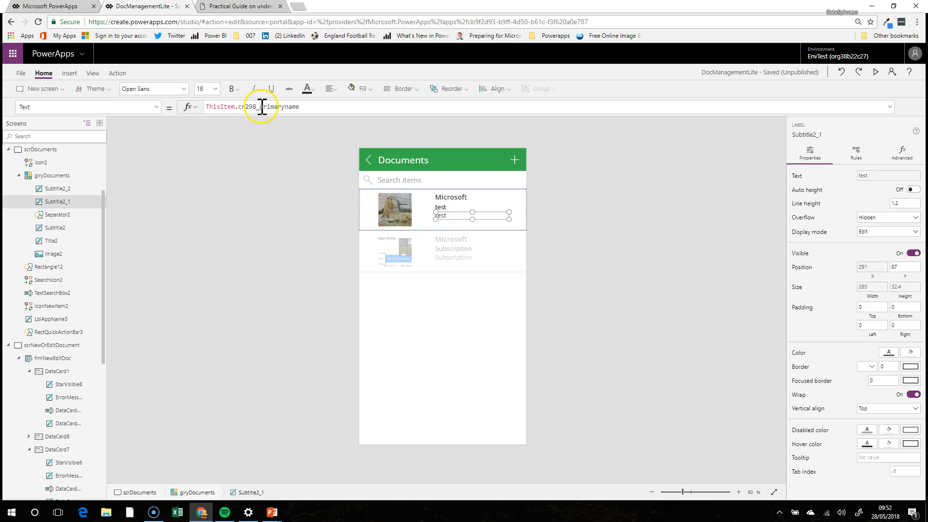
left_click_drag(262, 107, 327, 106)
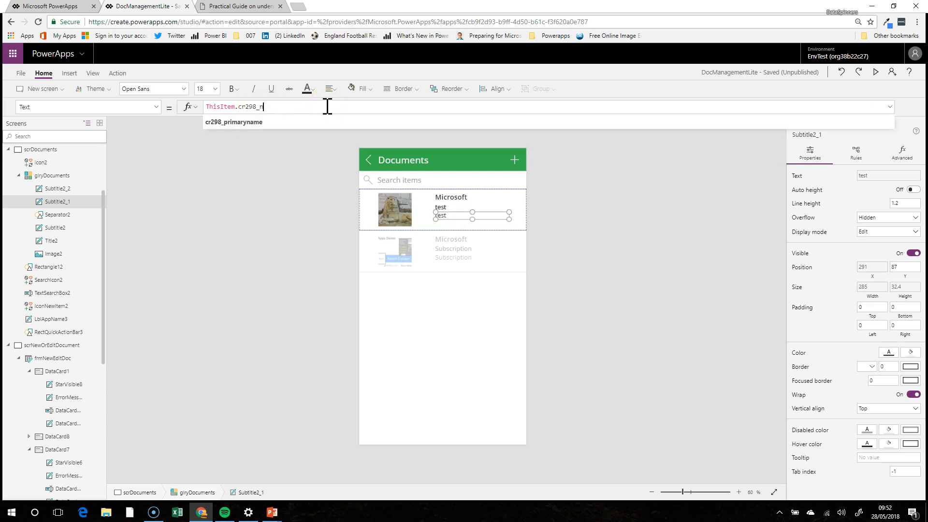
type("na")
left_click(320, 122)
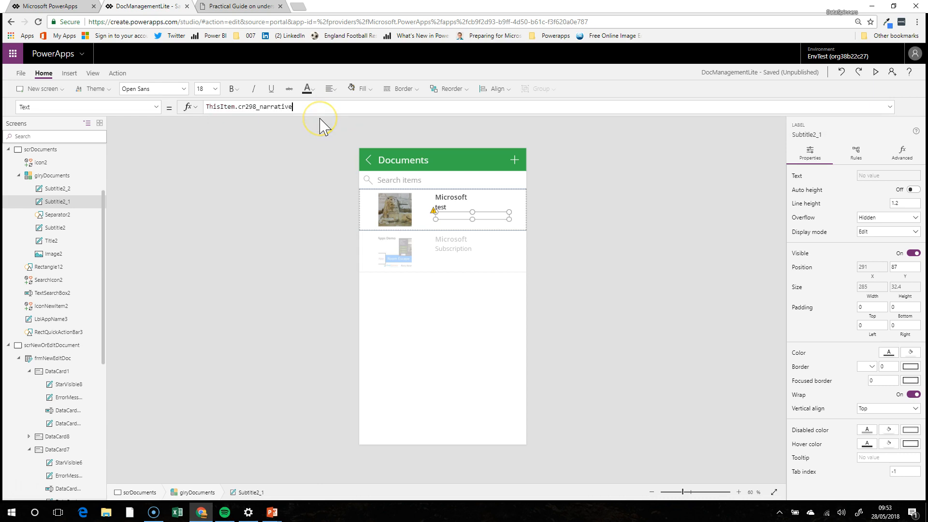
Step: Enlarge the Subtitle2_1 label to 333 wide by 57 high, and check the text formulas of the two labels above it
left_click_drag(472, 219, 518, 224)
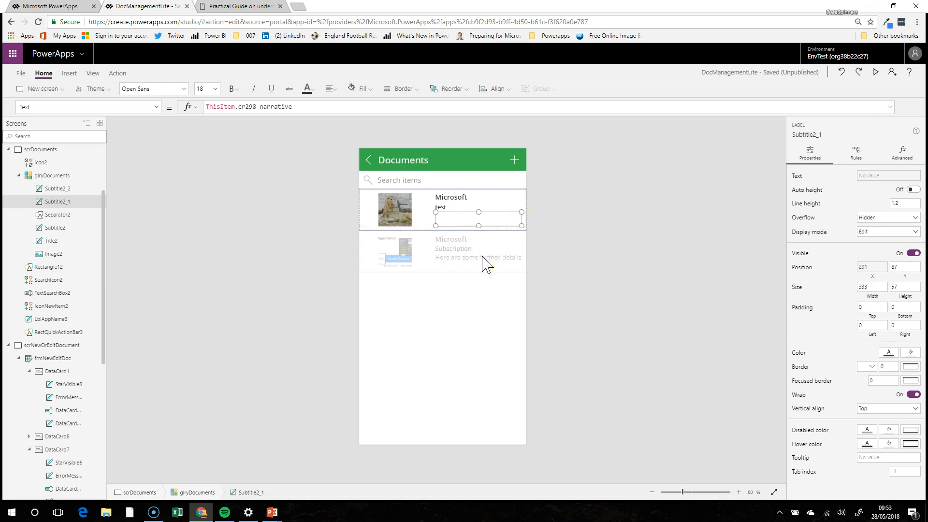
left_click(449, 200)
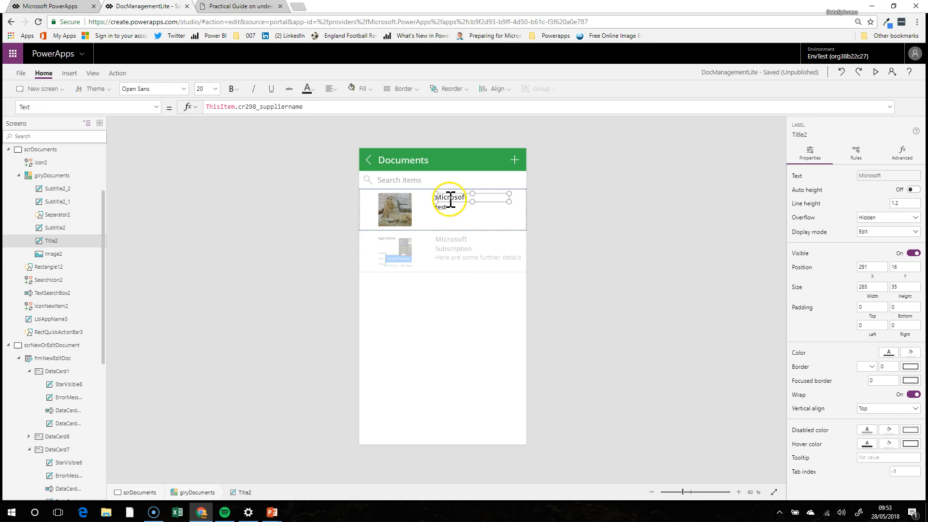
left_click(448, 208)
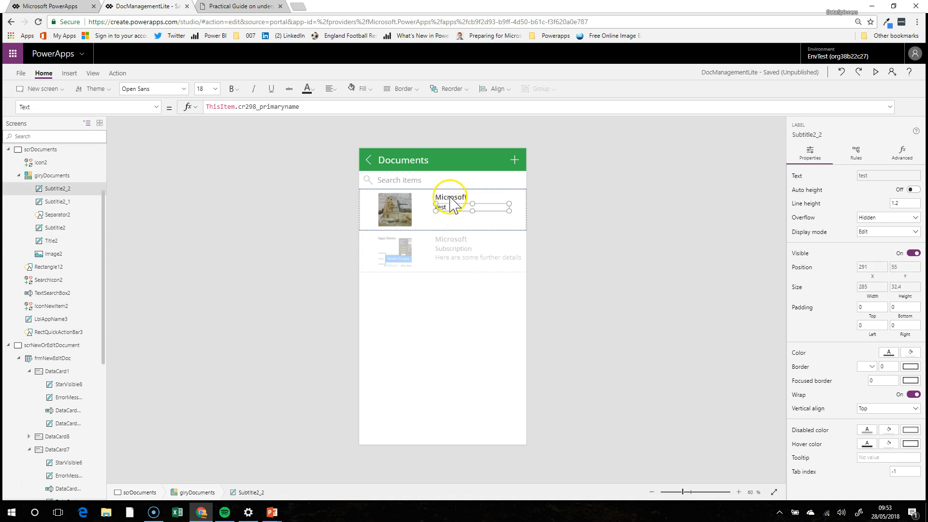
left_click(452, 197)
left_click(444, 207)
Step: Set the Subtitle2_1 label's text to the document date field, ThisItem.cr298_datedocument
left_click(457, 223)
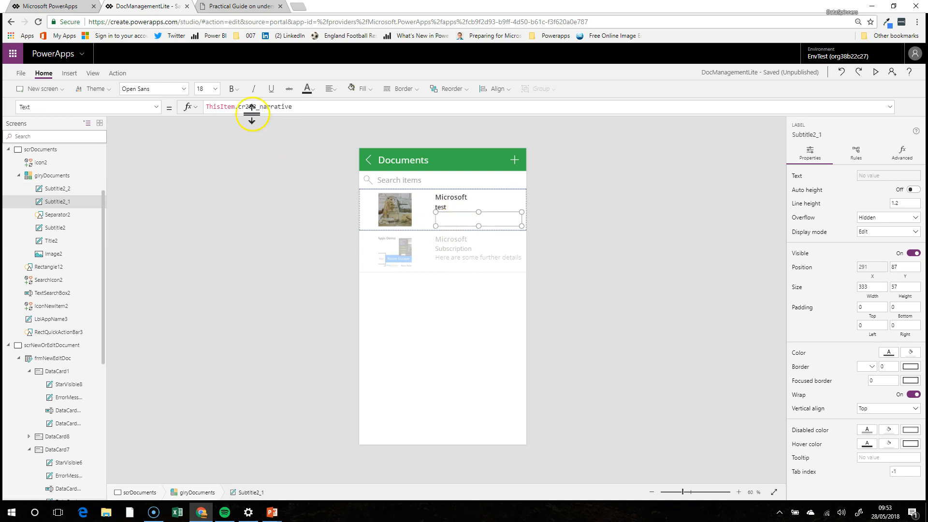
left_click_drag(260, 107, 327, 106)
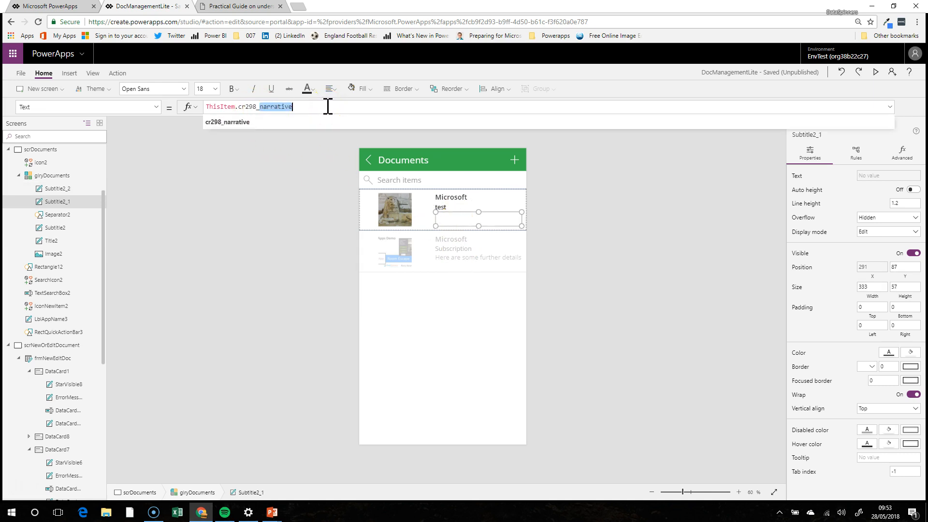
type("dat")
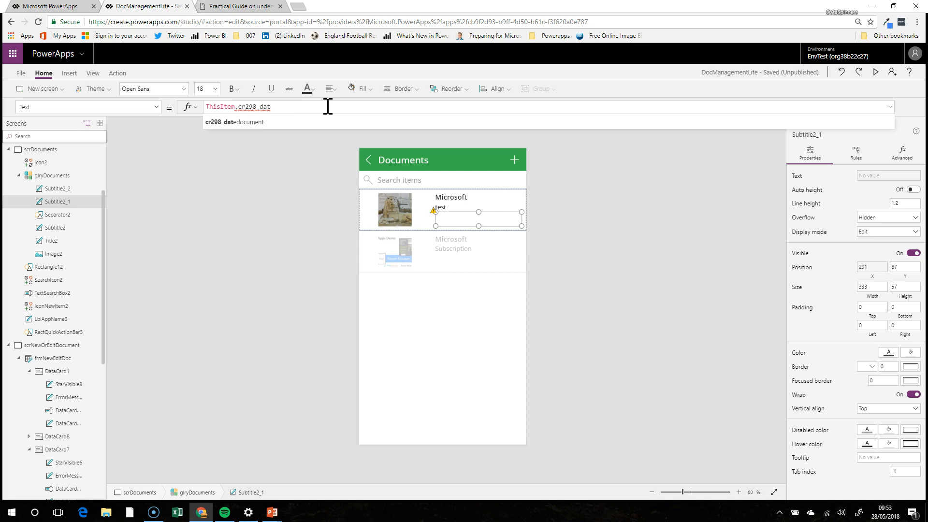
left_click(324, 122)
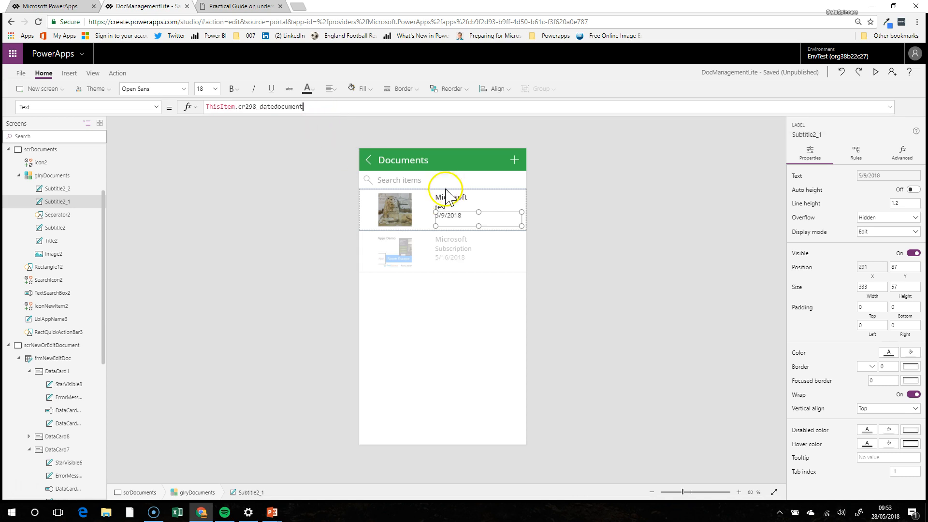
Step: Wrap the Subtitle2_1 date in a Text function with the format "ddd dd mmm yyyy"
left_click(208, 107)
type("Text(")
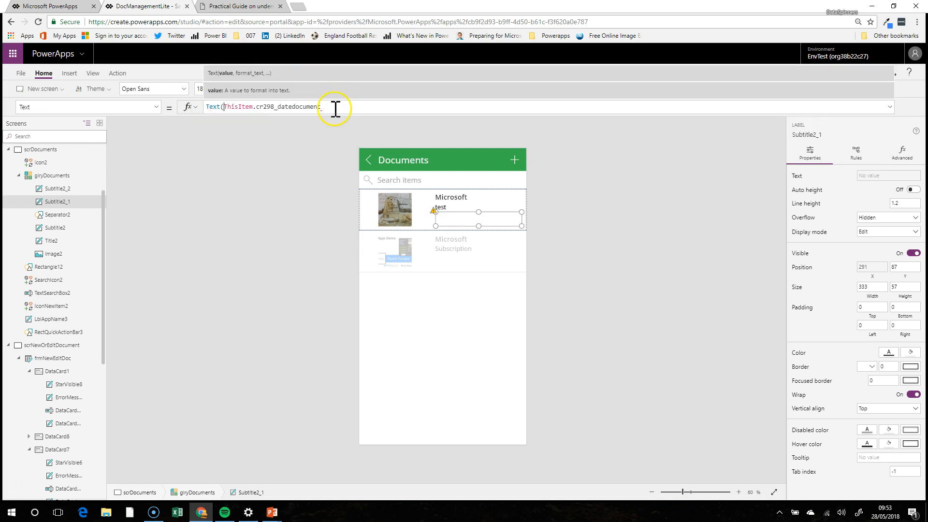
left_click(335, 106)
type(",\"ddd dd mmm yyyy")
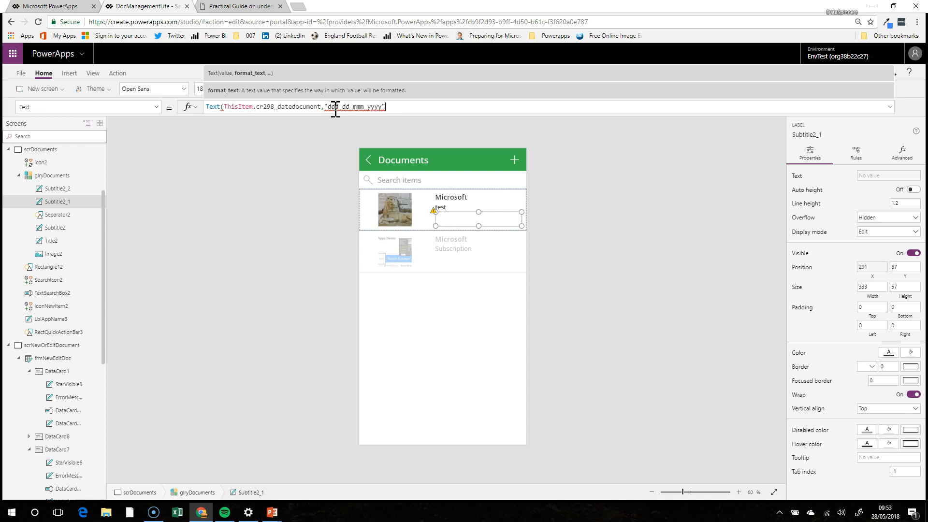
type(")")
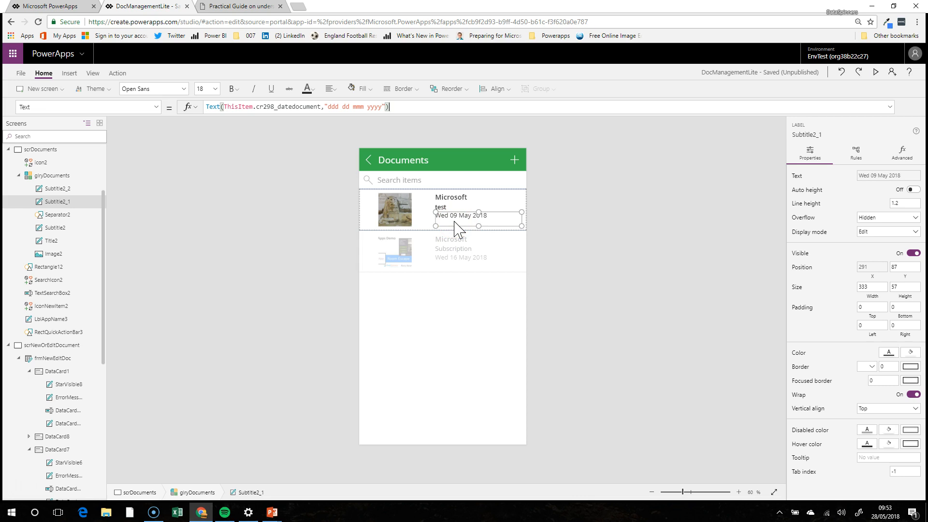
left_click(472, 297)
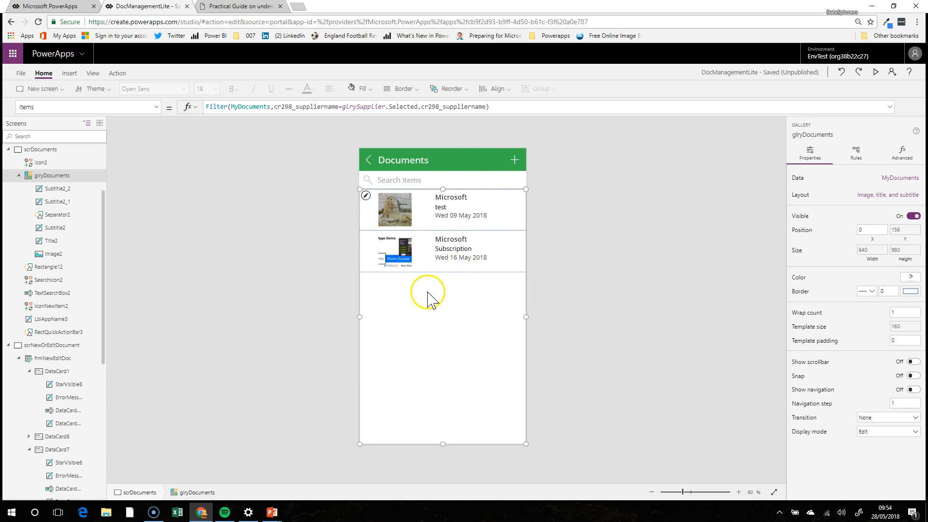
left_click(437, 183)
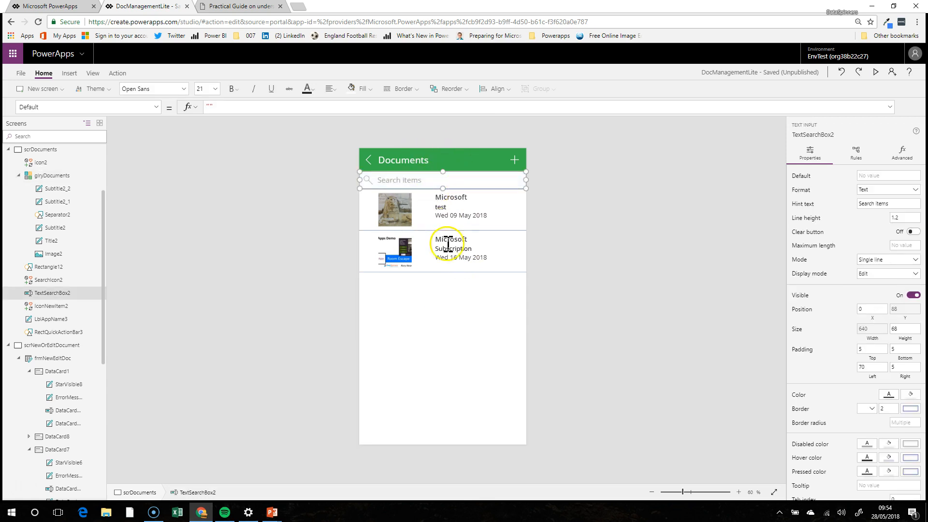
left_click(456, 296)
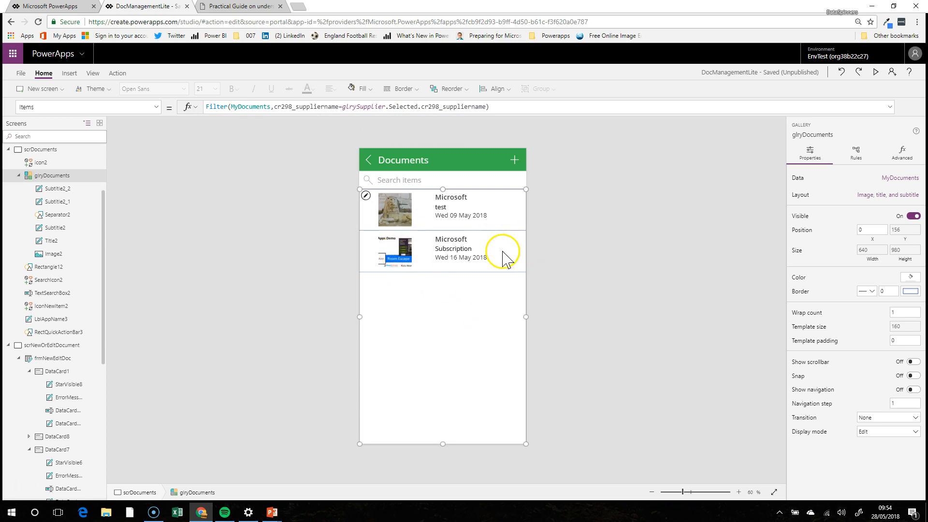
left_click(479, 210)
left_click(480, 220)
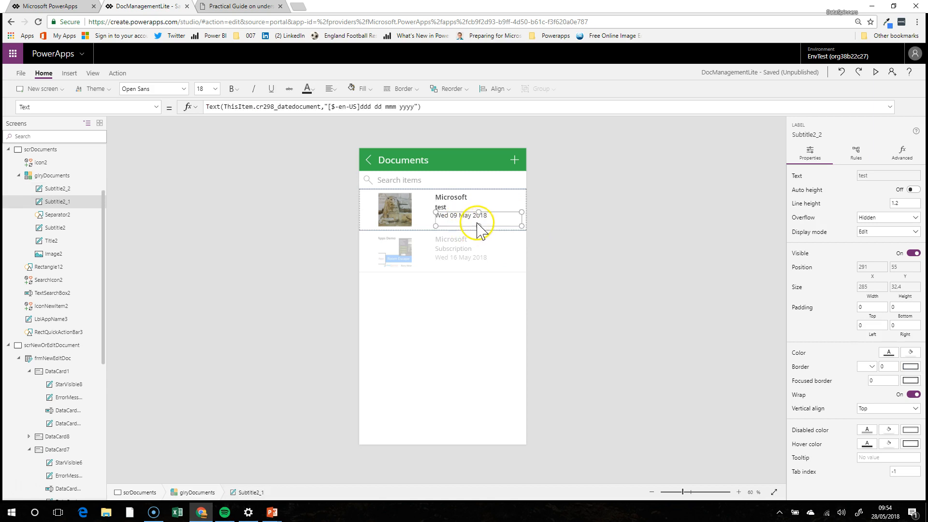
left_click(69, 73)
left_click(135, 91)
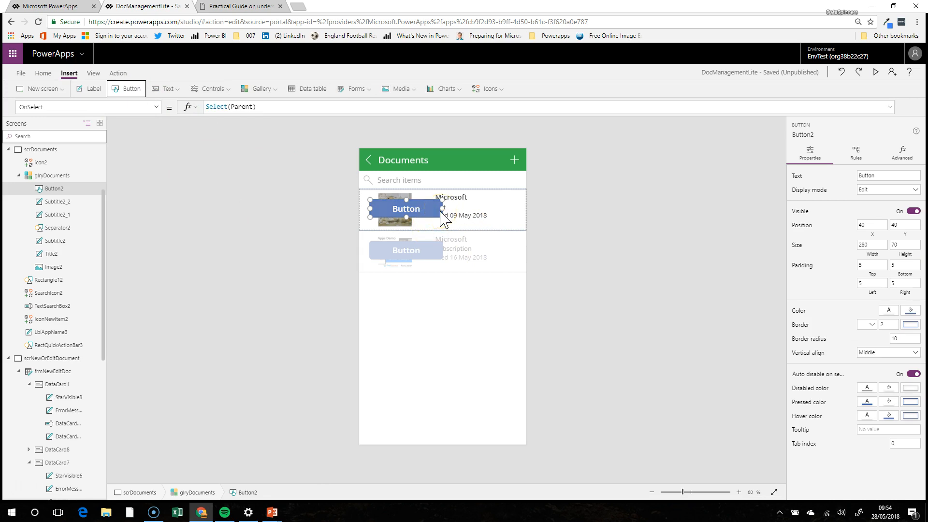
key("Delete")
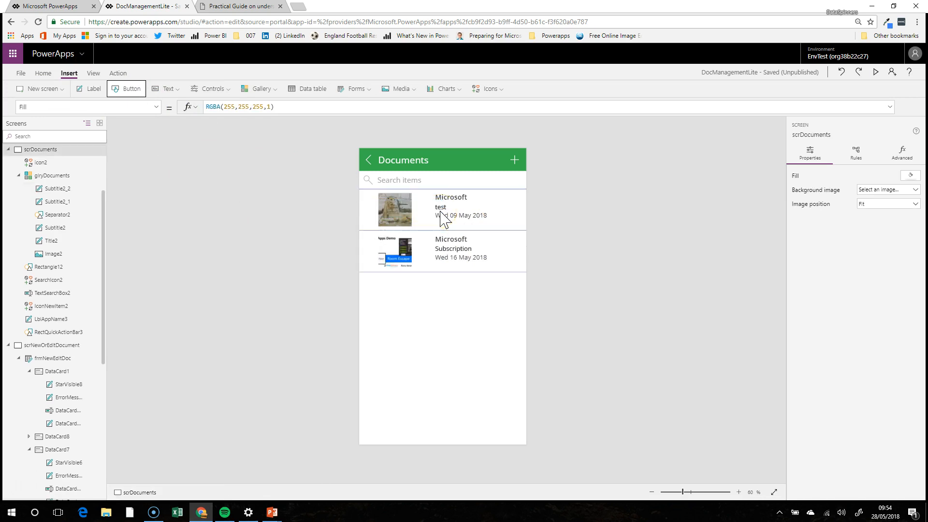
left_click(497, 93)
scroll(544, 205, "down", 8)
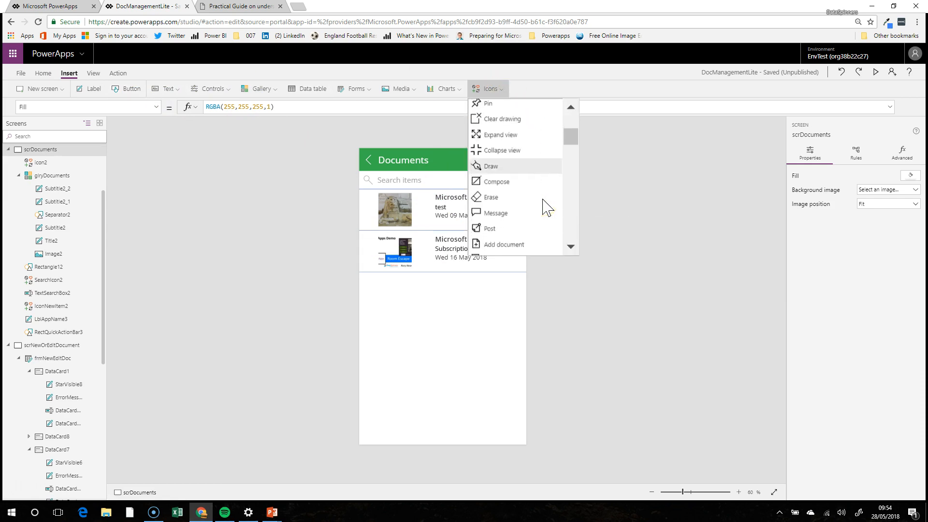
scroll(544, 206, "down", 5)
left_click(543, 206)
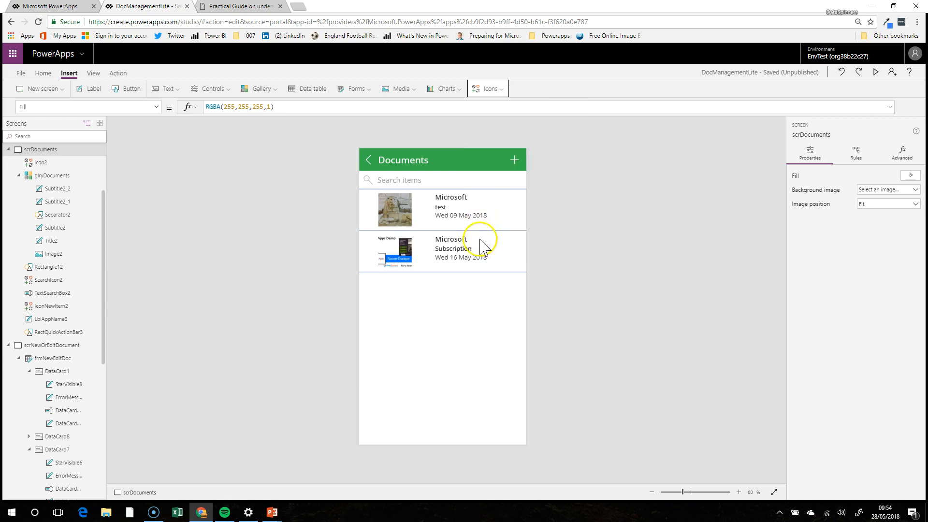
left_click_drag(386, 159, 466, 194)
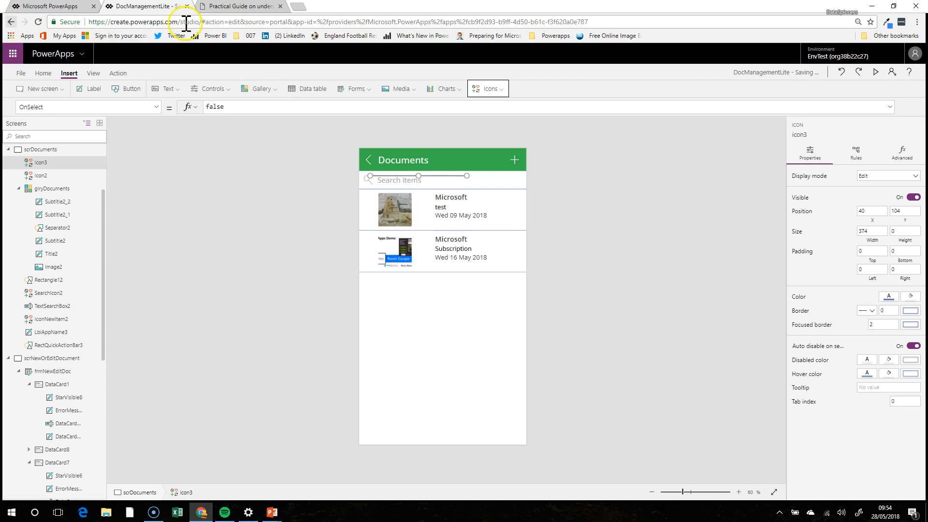
left_click(841, 72)
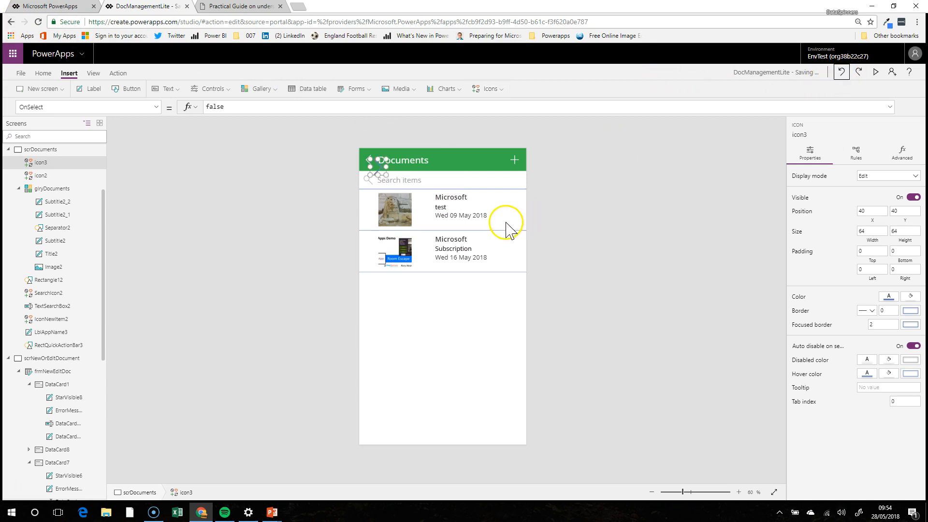
left_click(842, 72)
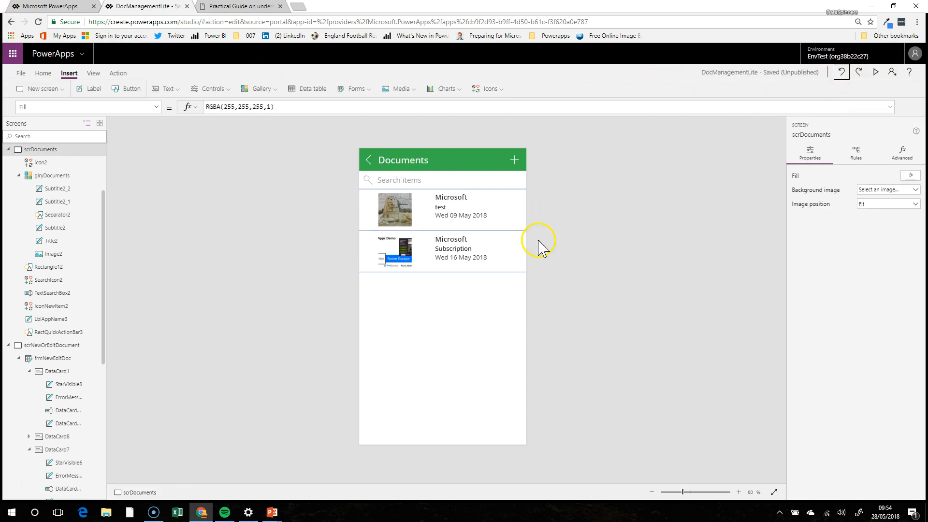
Step: Insert a right-pointing chevron icon into the Documents gallery's row template and place it near the row's right end, at about X 560, Y 39
left_click(503, 218)
left_click(421, 221)
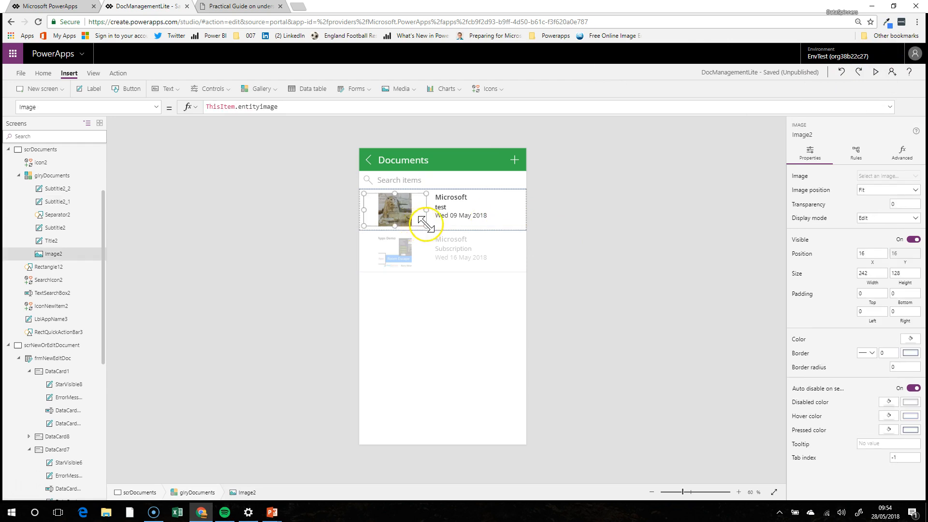
left_click(436, 234)
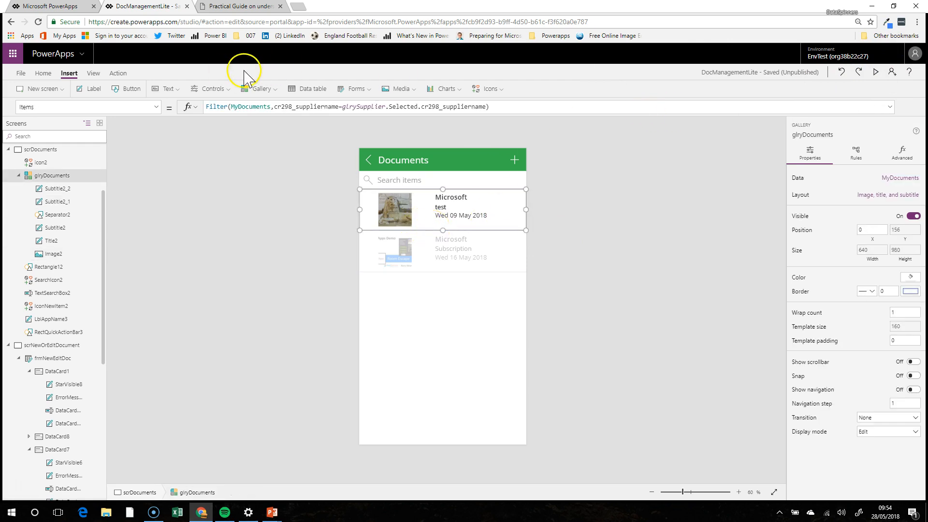
left_click(502, 89)
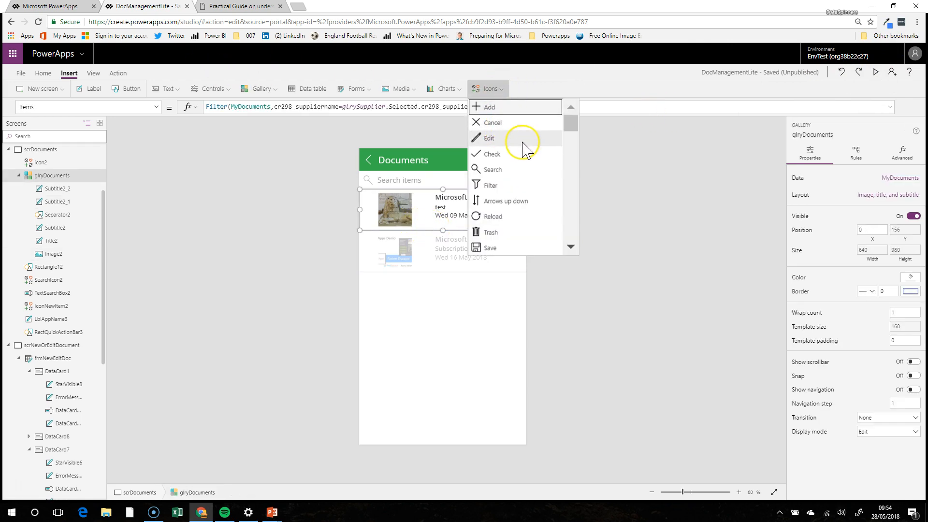
scroll(570, 181, "down", 5)
scroll(571, 187, "down", 5)
left_click(496, 211)
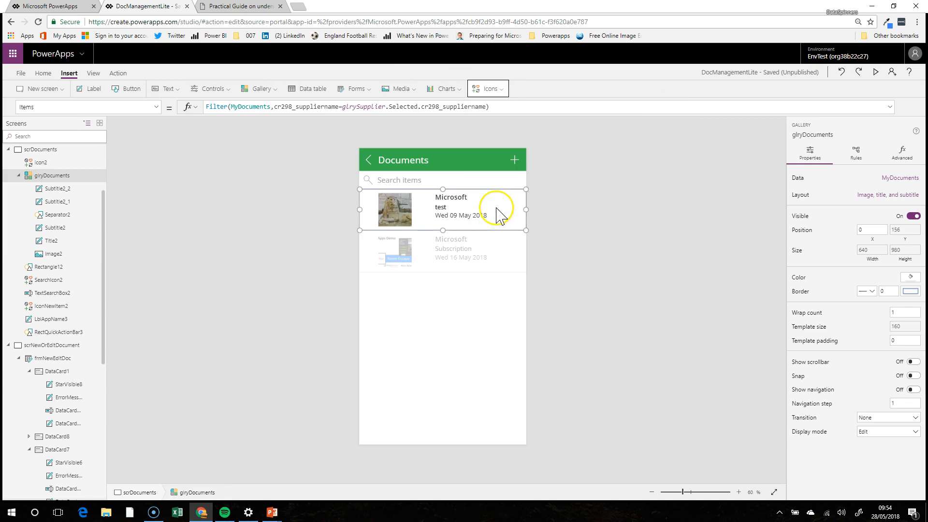
left_click_drag(381, 199, 517, 199)
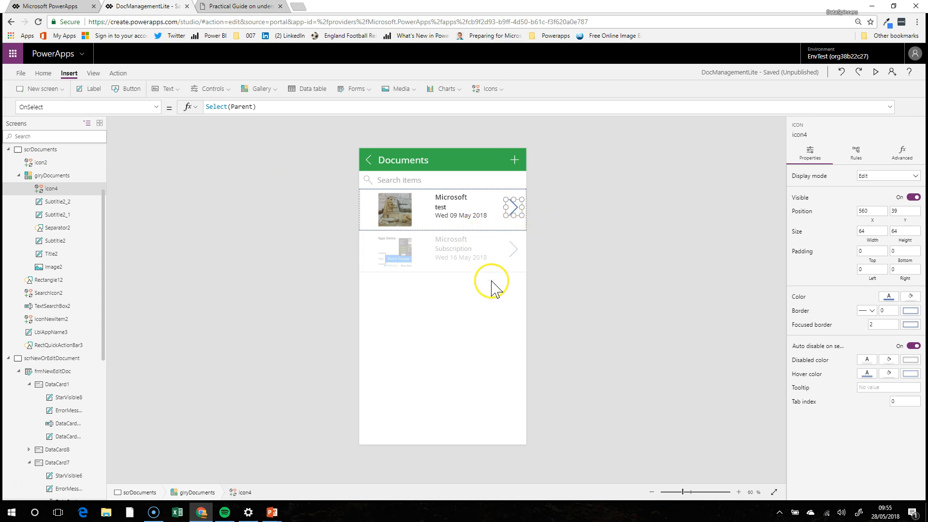
left_click(451, 324)
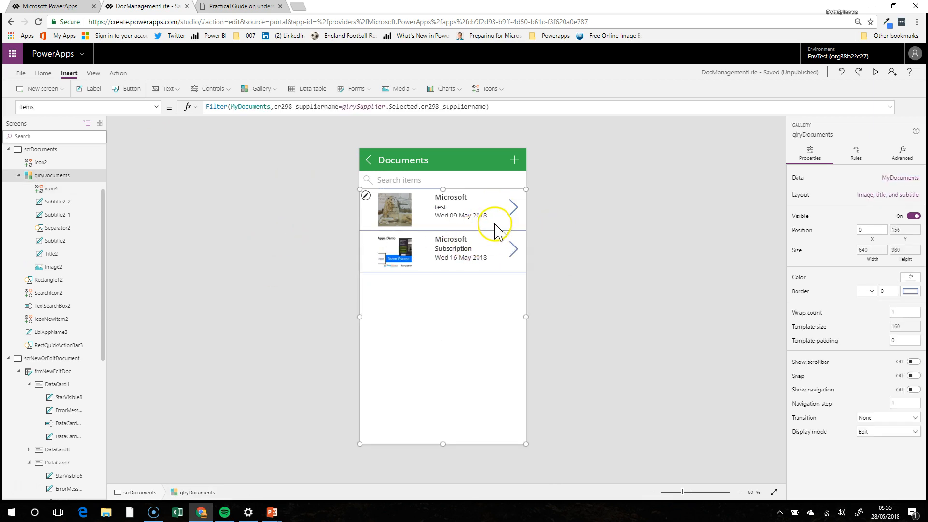
Step: Set the chevron icon's OnSelect formula to Navigate(scrNewOrEditDocument,Cover)
left_click(513, 207)
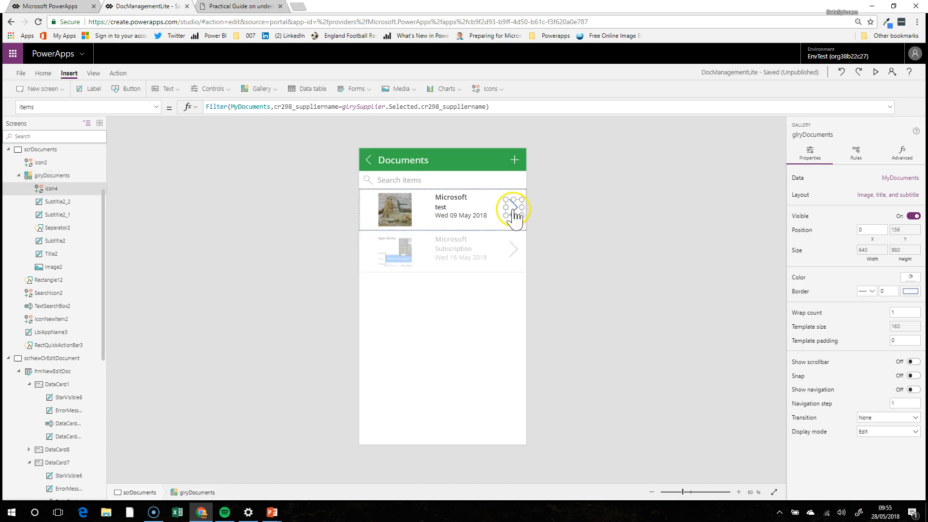
left_click_drag(281, 110, 192, 116)
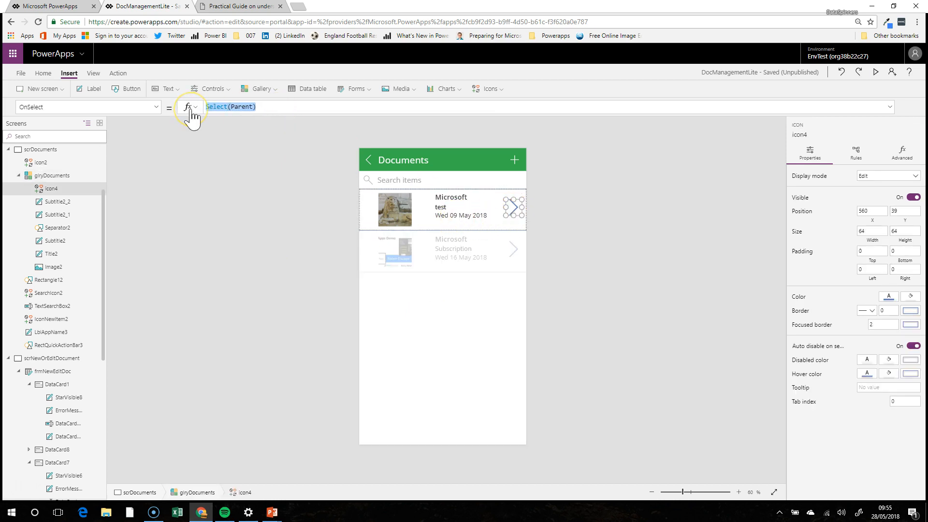
type("Navigate(scrn")
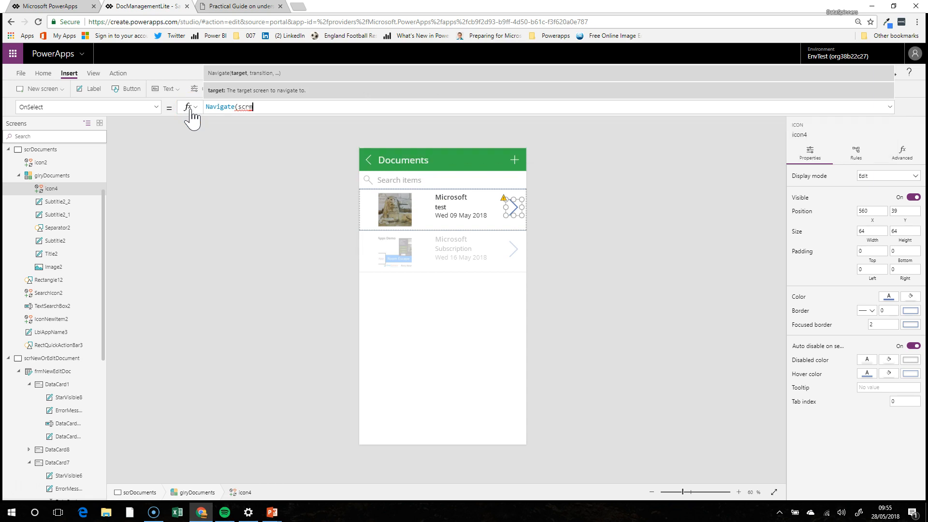
type("e")
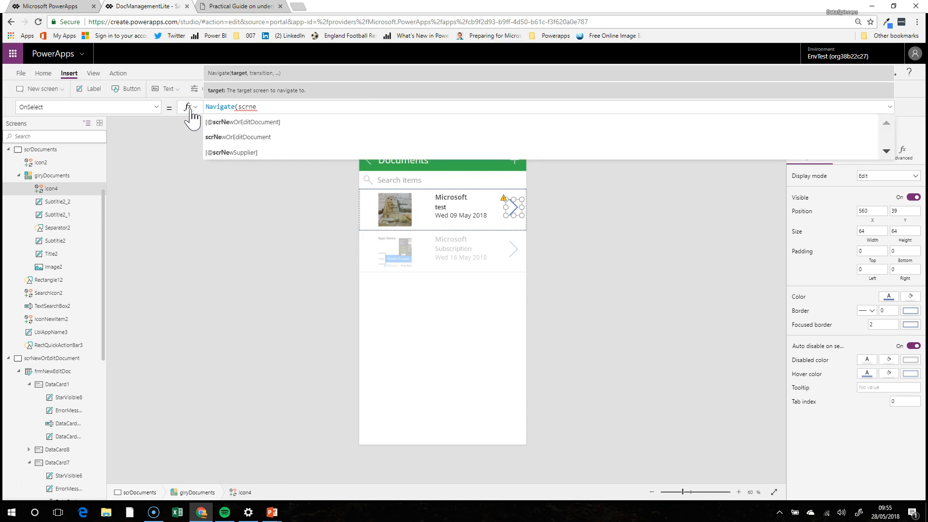
left_click(219, 137)
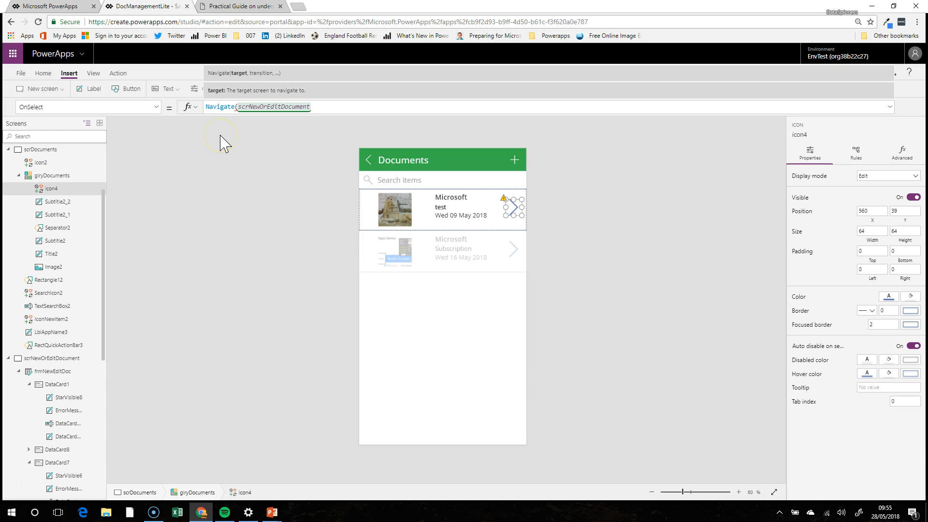
type(",cov")
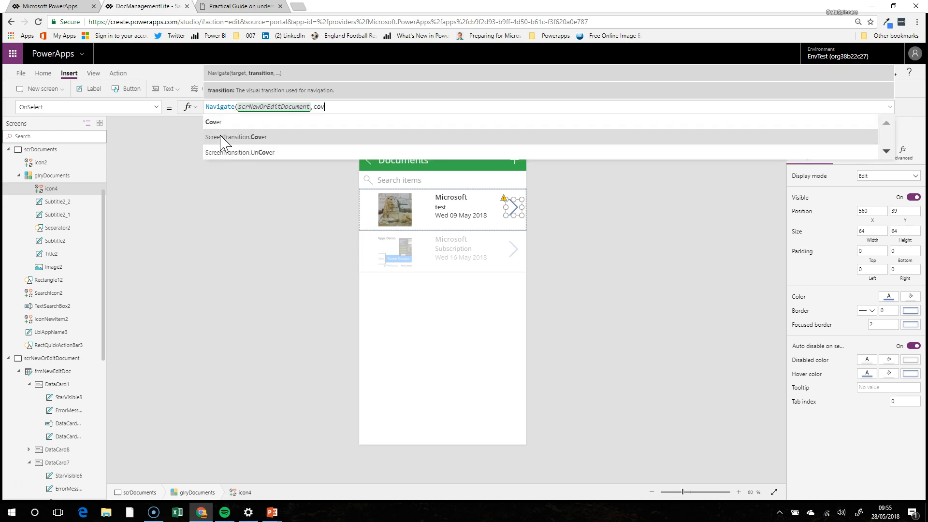
key("Up")
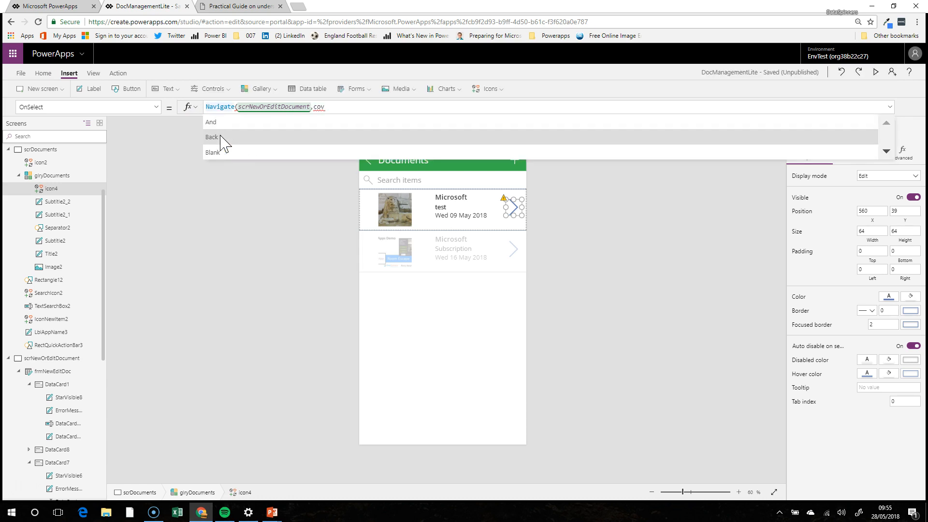
left_click(353, 107)
type("er)")
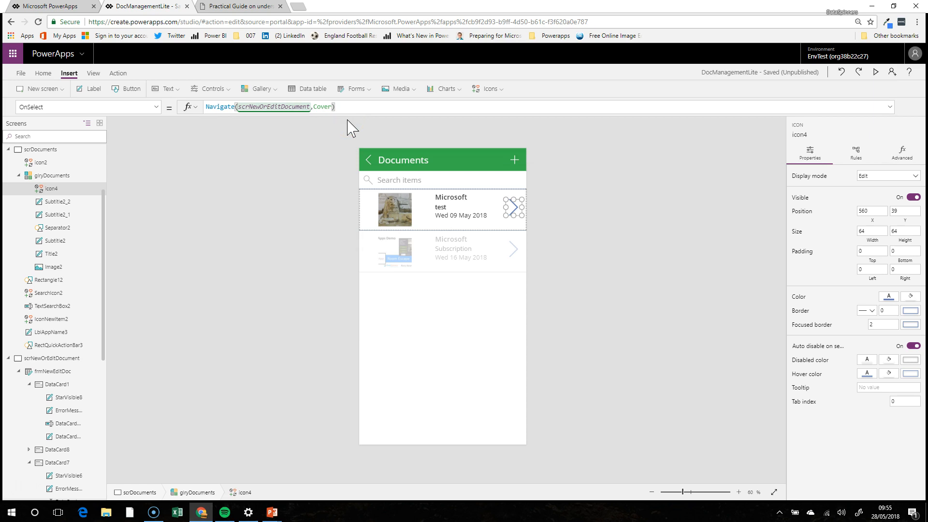
left_click(488, 314)
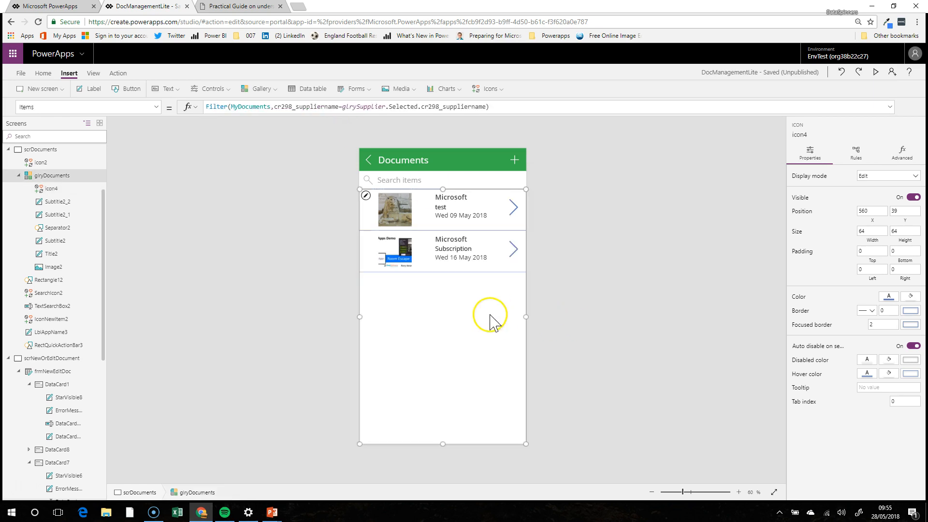
Step: Preview the app and test the chevron of the first document in the gallery, and leave the preview
left_click(513, 214)
left_click(875, 71)
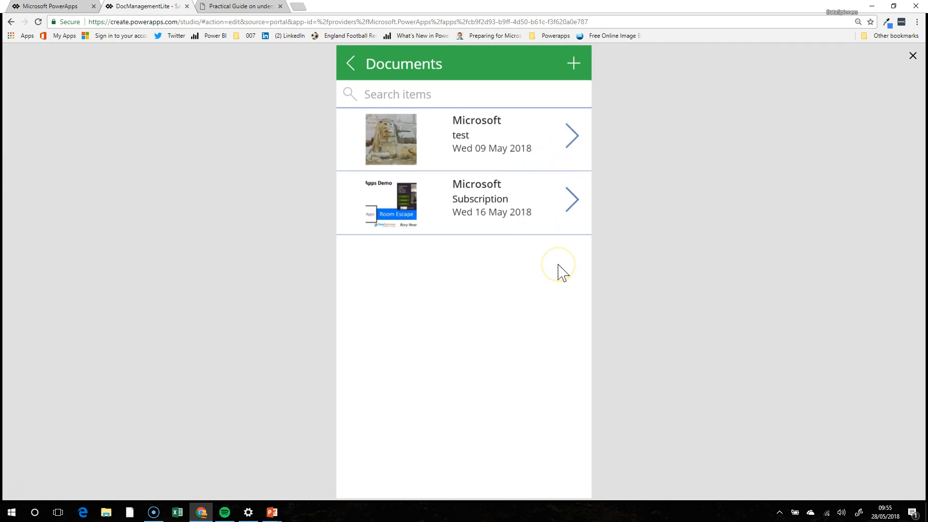
left_click(570, 140)
key("Escape")
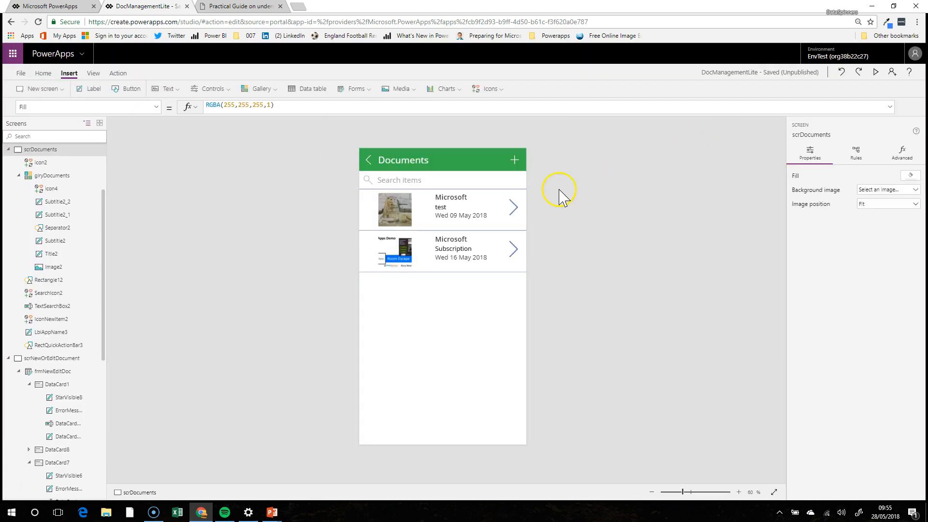
Step: Append ;EditForm(frmNewEditDoc) to the chevron icon's OnSelect formula after the Navigate call
left_click(515, 211)
left_click(345, 107)
type(";e")
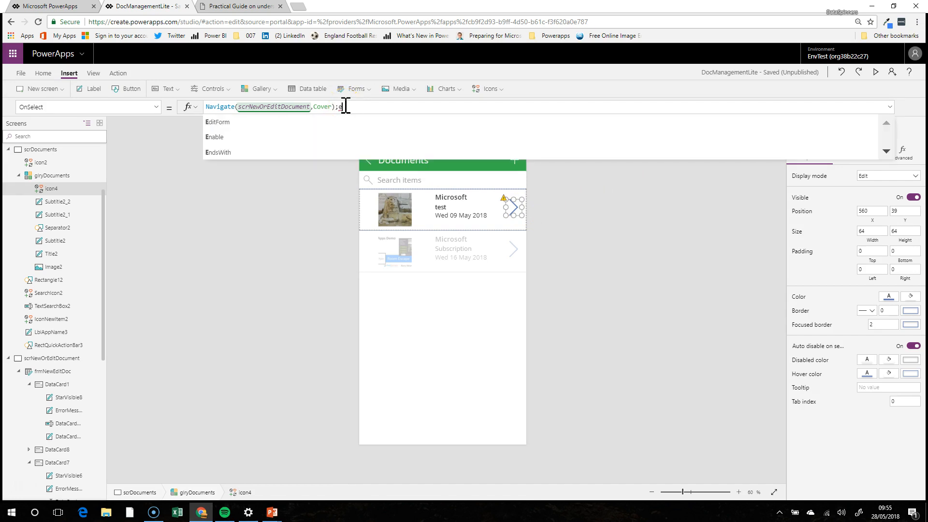
type("ditf")
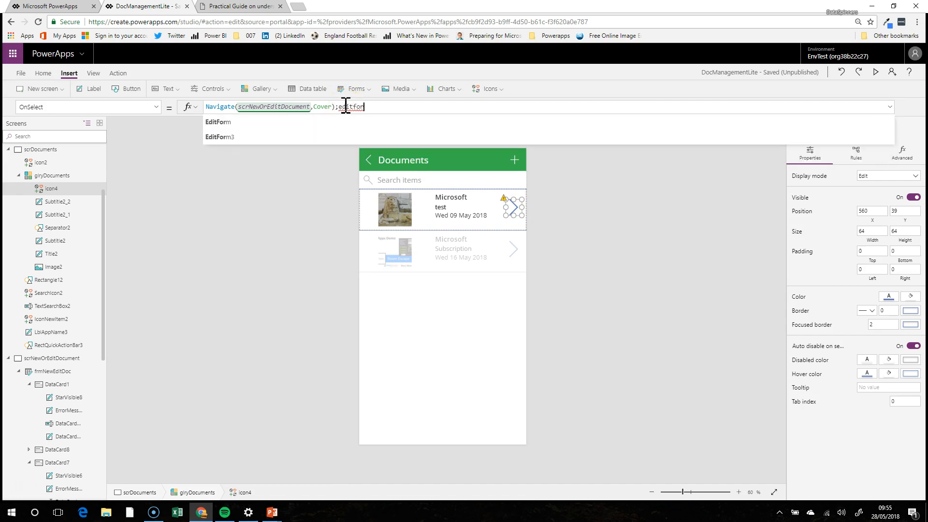
type("or")
key("Tab")
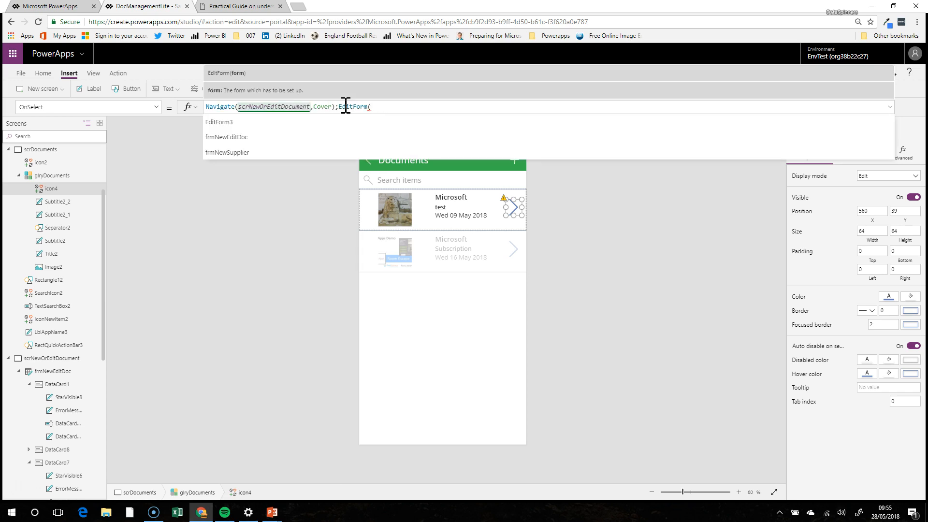
left_click(277, 138)
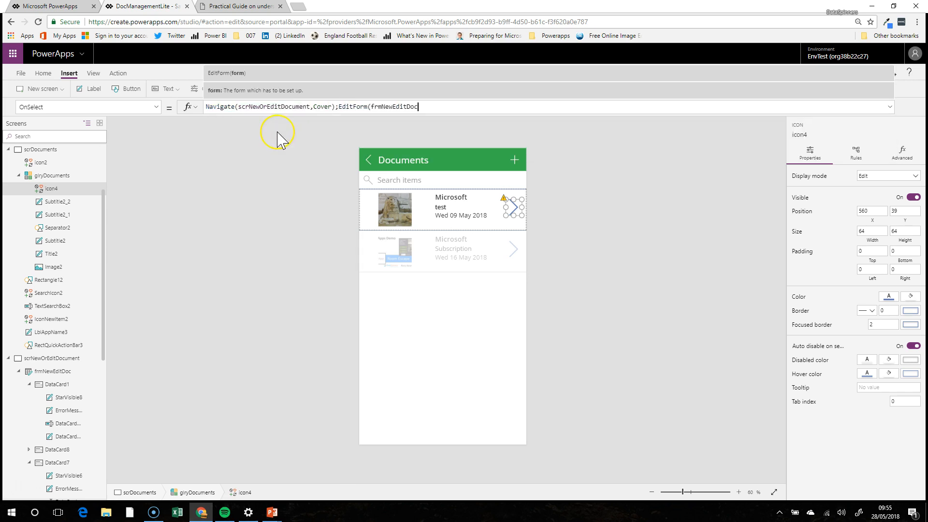
type(")")
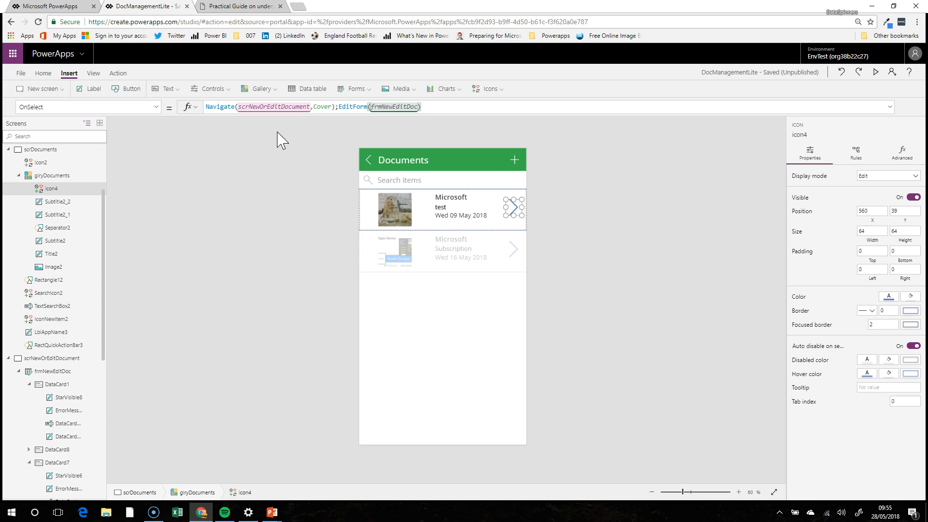
left_click(462, 338)
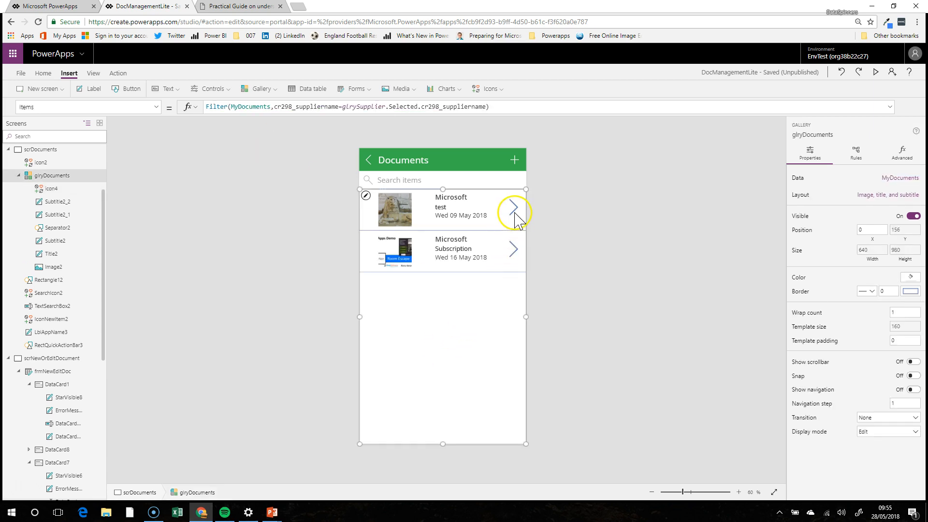
Step: Test the first document's chevron in preview, cancelling the form it opens, and return to the chevron icon's OnSelect formula
left_click(875, 72)
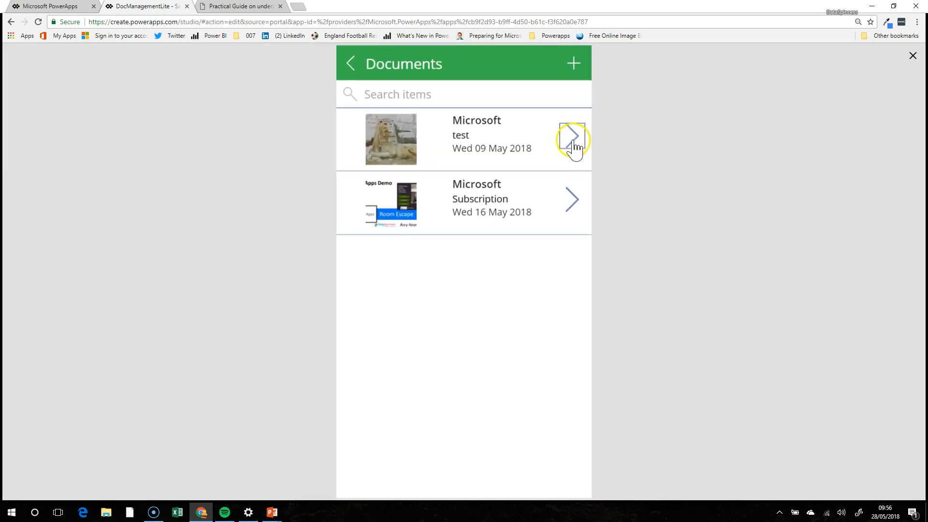
left_click(572, 140)
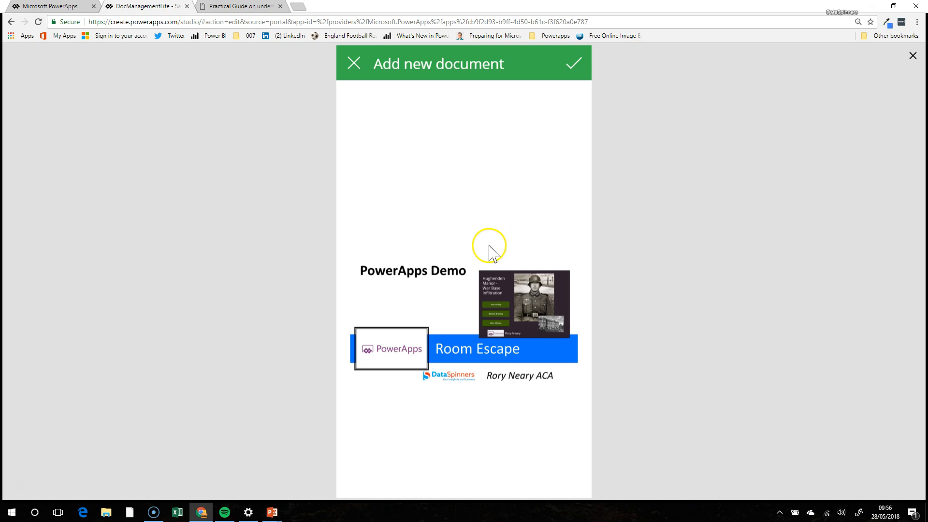
left_click(353, 65)
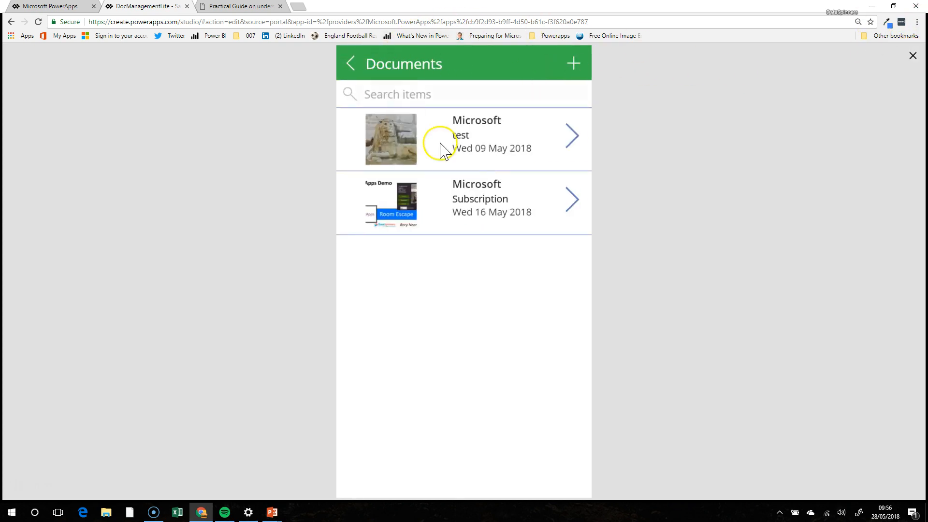
left_click(912, 56)
left_click(513, 207)
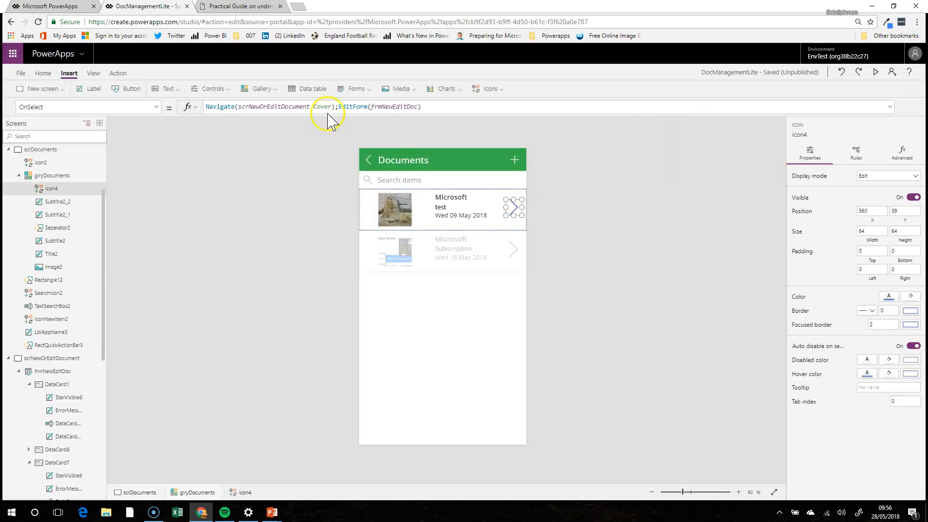
Step: Insert ResetForm(frmNewEditDoc); before the EditForm call in the chevron icon's OnSelect formula
left_click(339, 106)
type("rese")
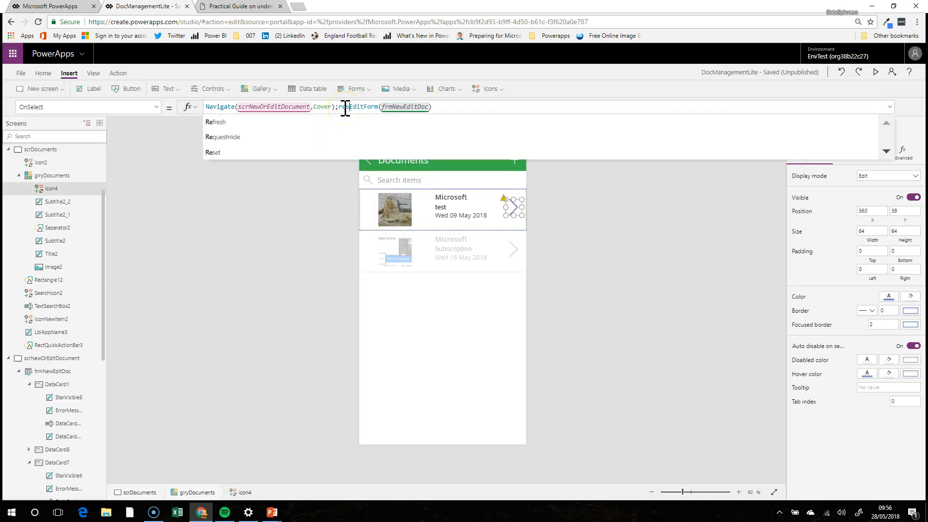
key("Down")
key("Down")
key("Return")
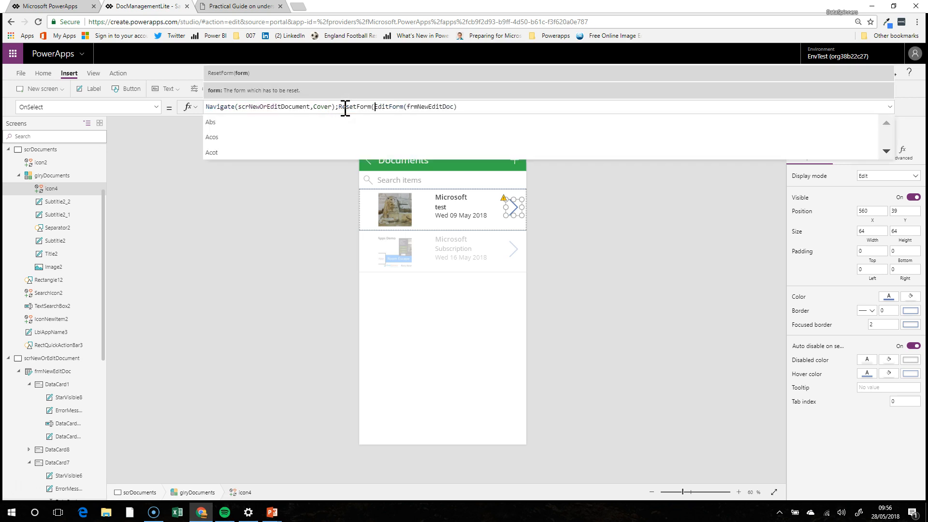
type("frm")
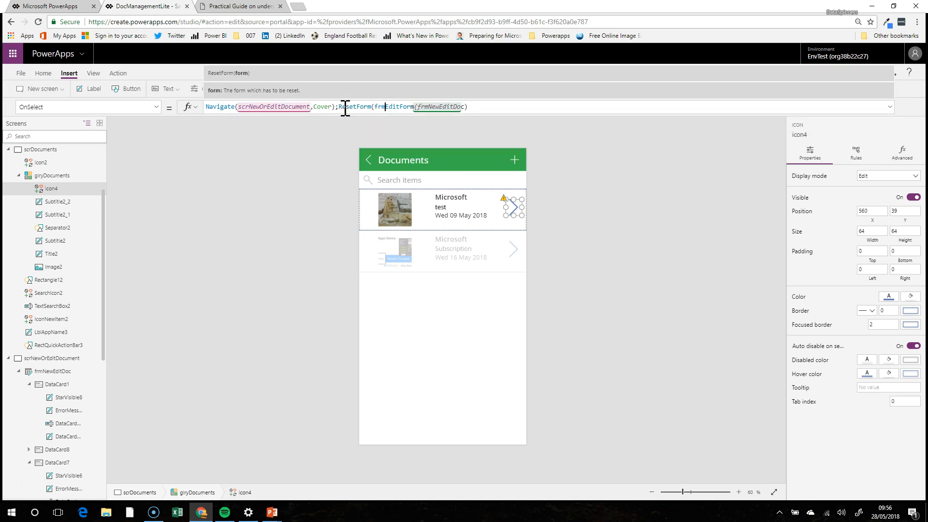
key("Left")
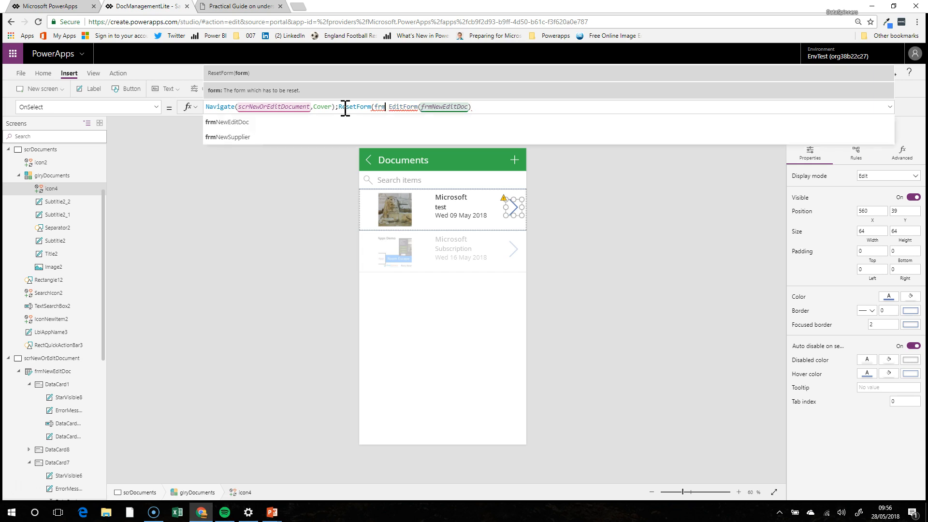
type("NewEditDoc")
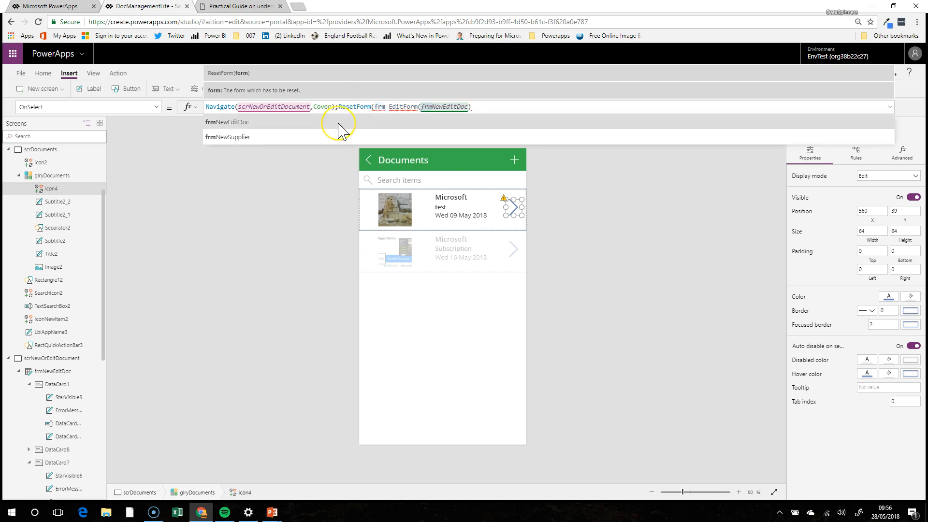
type(");")
left_click(358, 87)
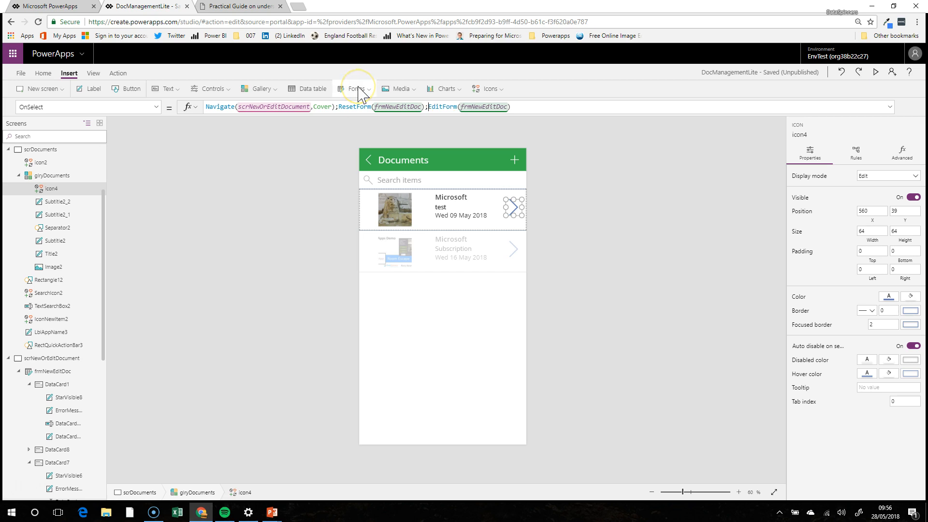
left_click(575, 145)
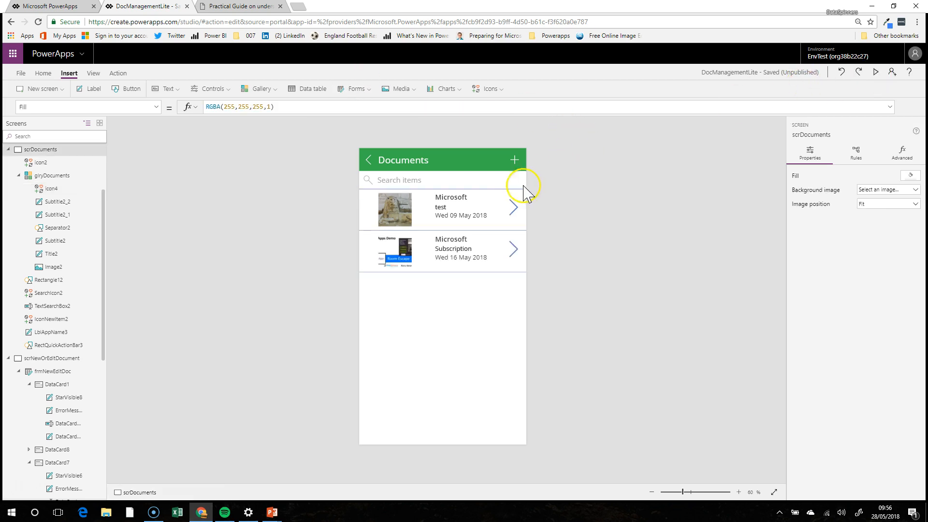
Step: Preview the app, test the first document's chevron in the gallery, and leave the preview
left_click(507, 208)
left_click(516, 211)
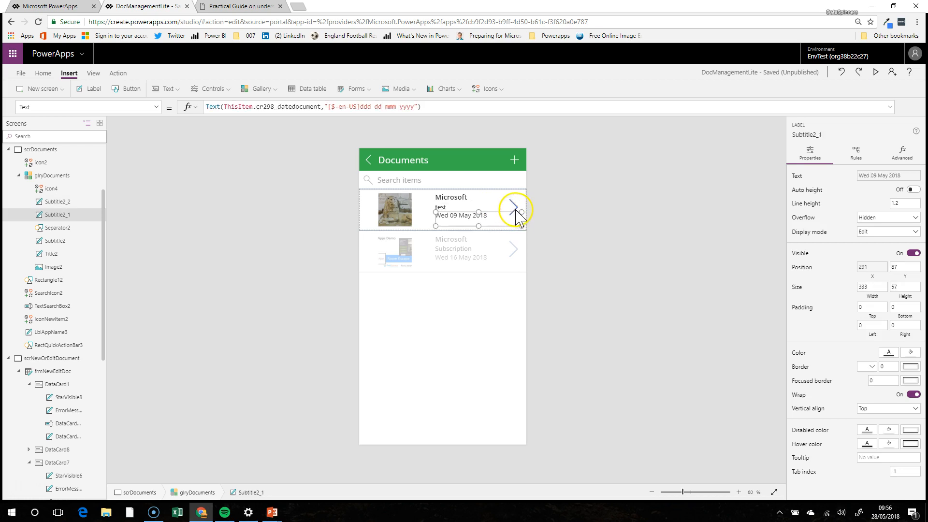
left_click(875, 71)
left_click(570, 151)
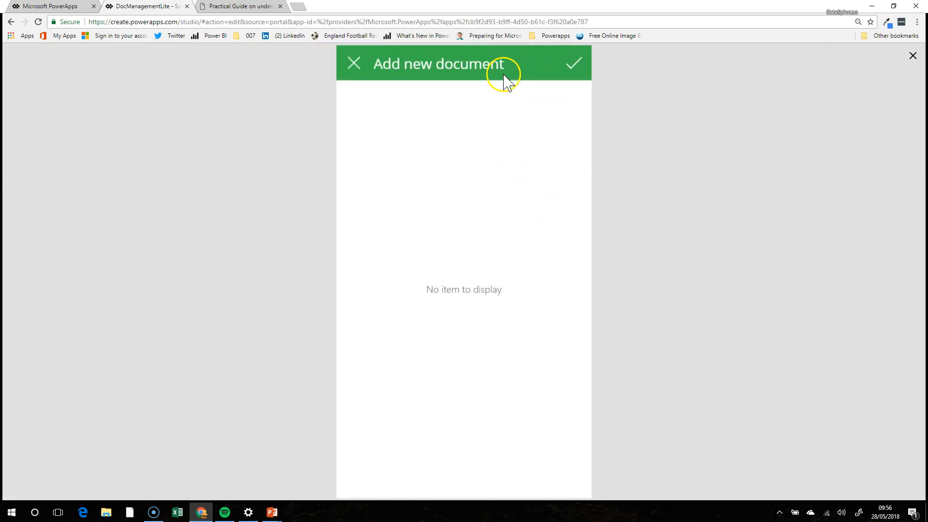
left_click(913, 57)
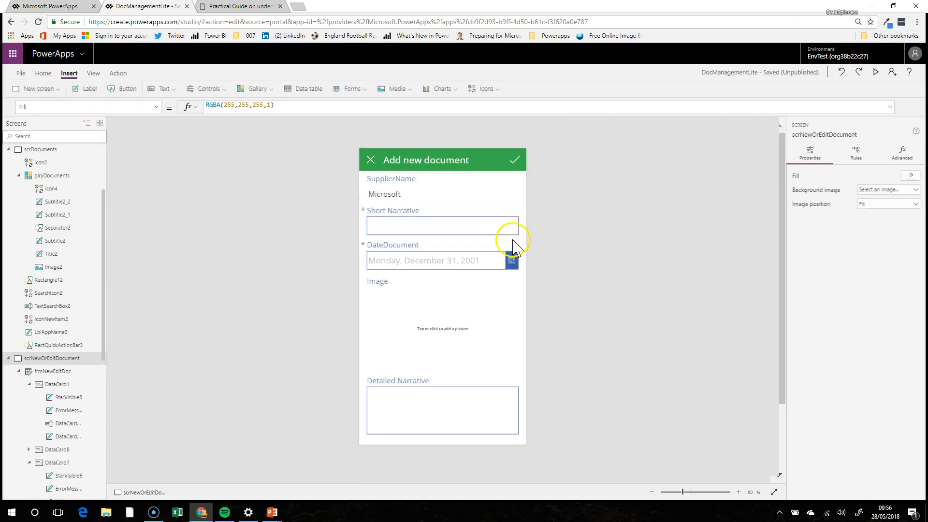
Step: Set the Item property of the frmNewEditDoc form to glryDocuments.Selected
left_click(496, 345)
left_click(524, 423)
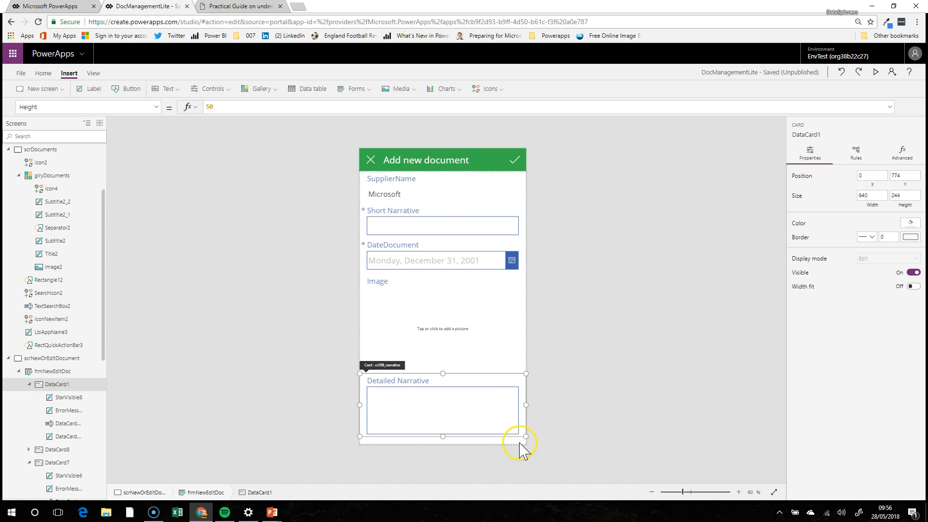
left_click(519, 442)
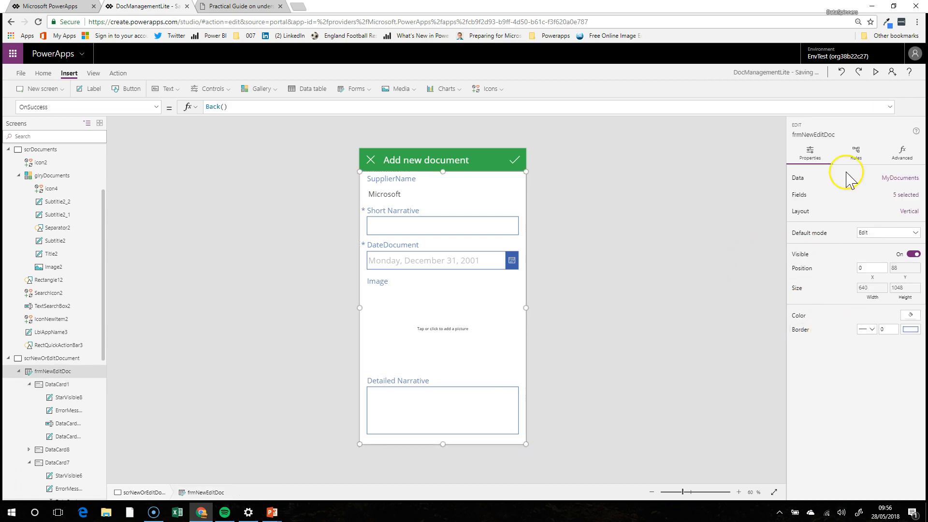
left_click(897, 153)
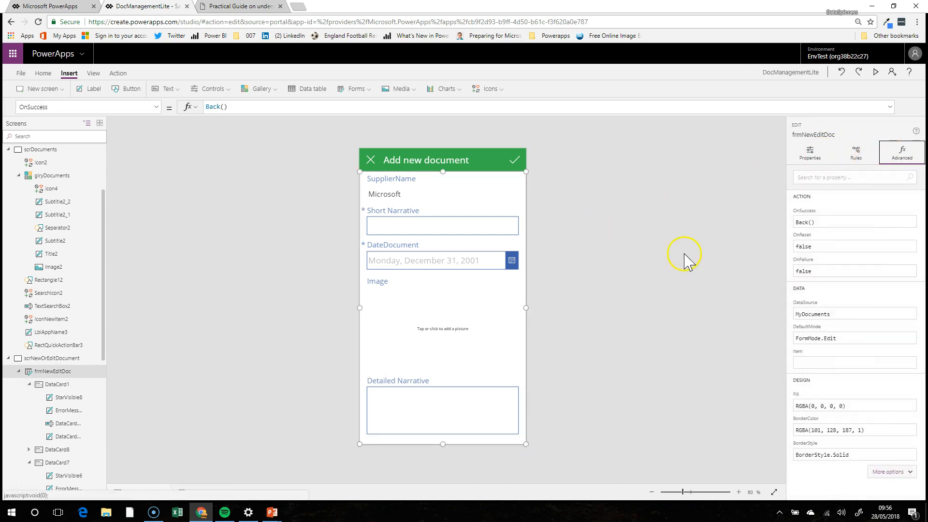
left_click(813, 365)
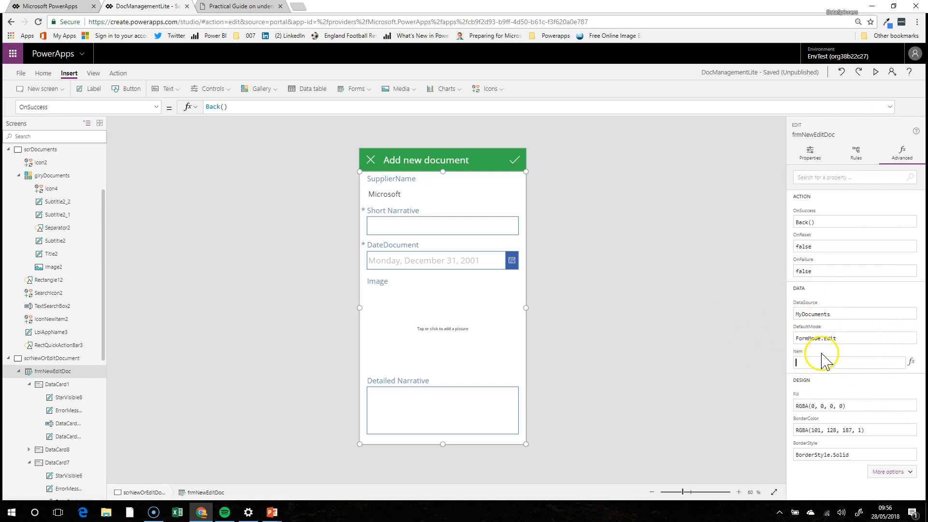
type("glr")
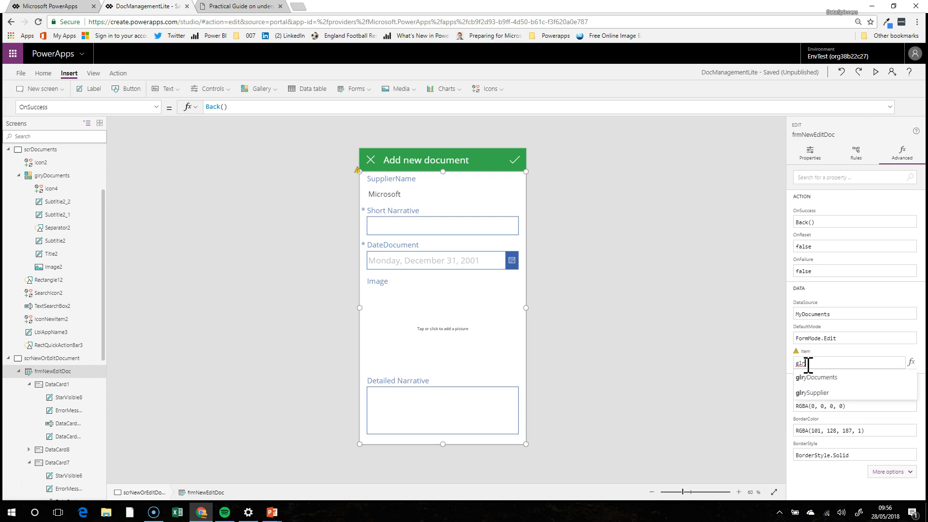
key("Down")
key("Return")
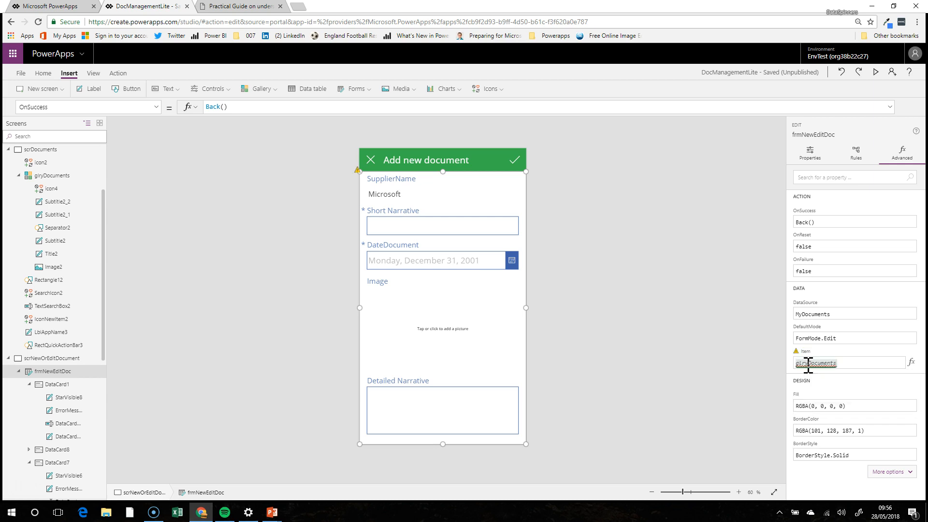
type(".s")
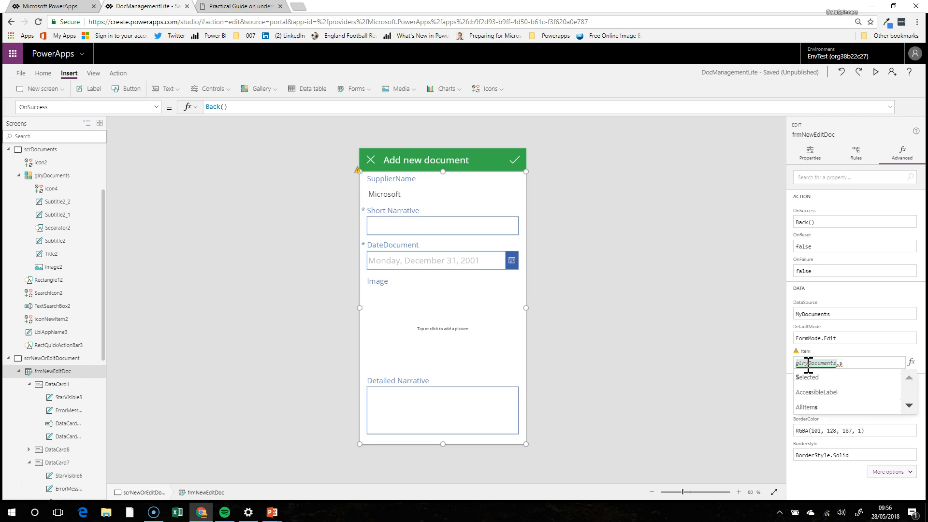
key("Return")
left_click(808, 366)
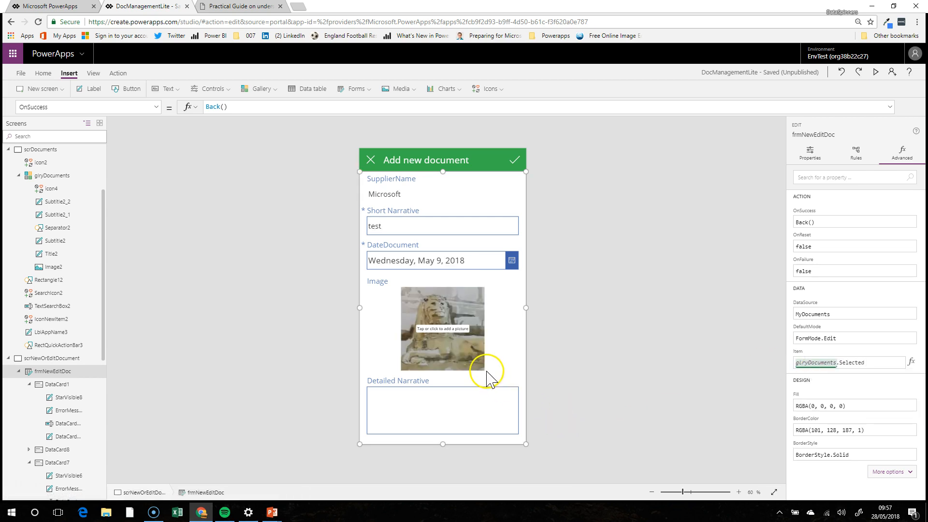
Step: Preview the app, submit the open document form, and open the first document through its gallery chevron
left_click(447, 329)
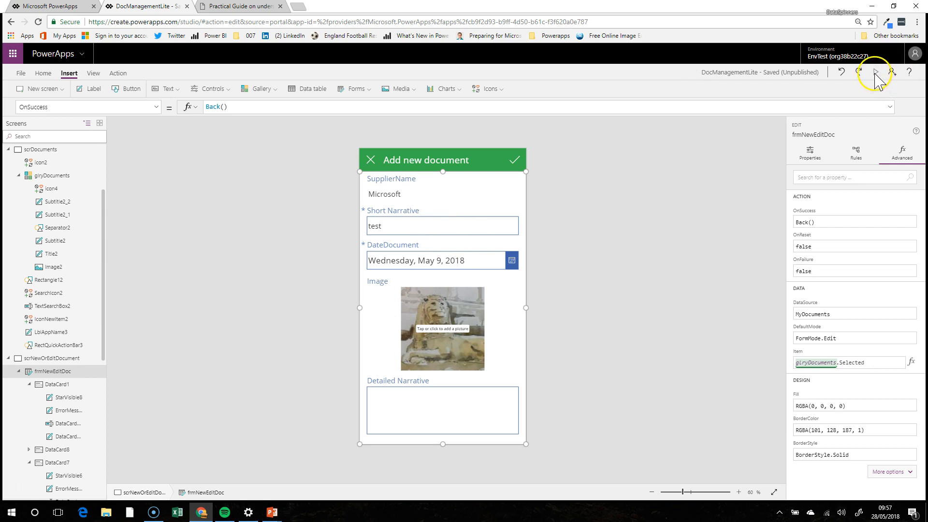
left_click(515, 164)
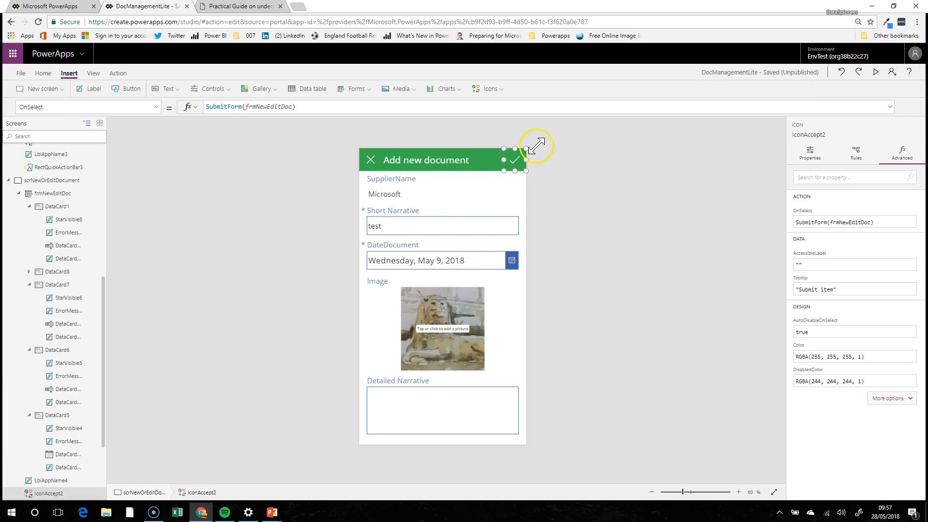
left_click(875, 71)
left_click(575, 62)
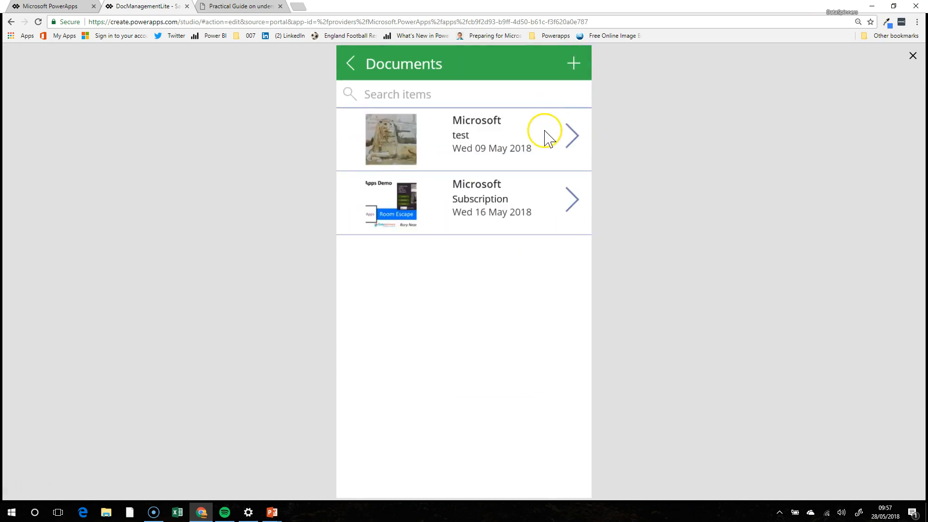
left_click(571, 142)
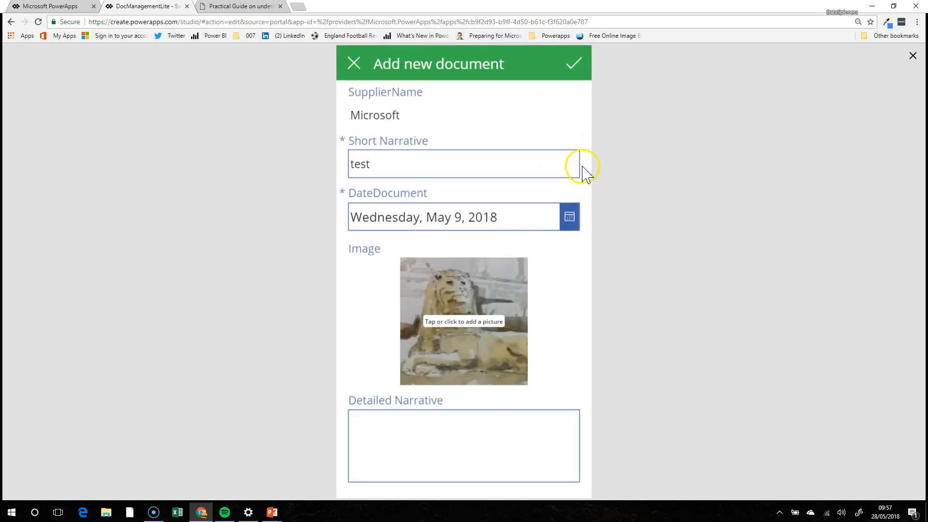
Step: Replace the document's image with the CDS Apps Overview picture, submit the form, and leave the preview
left_click(452, 329)
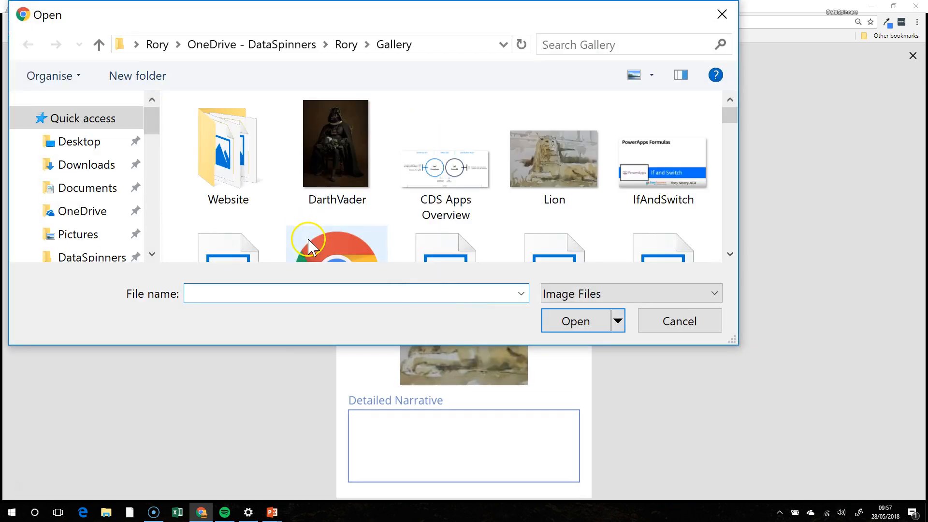
left_click(442, 179)
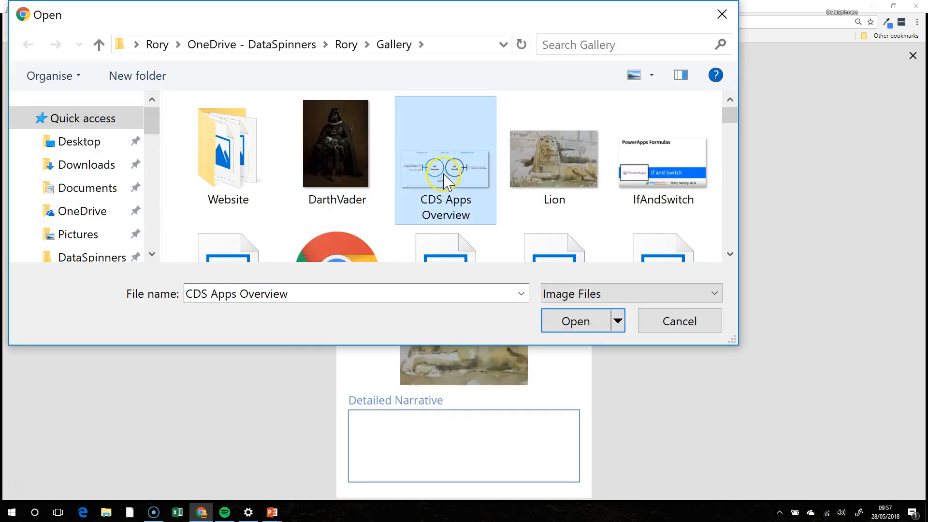
left_click(585, 321)
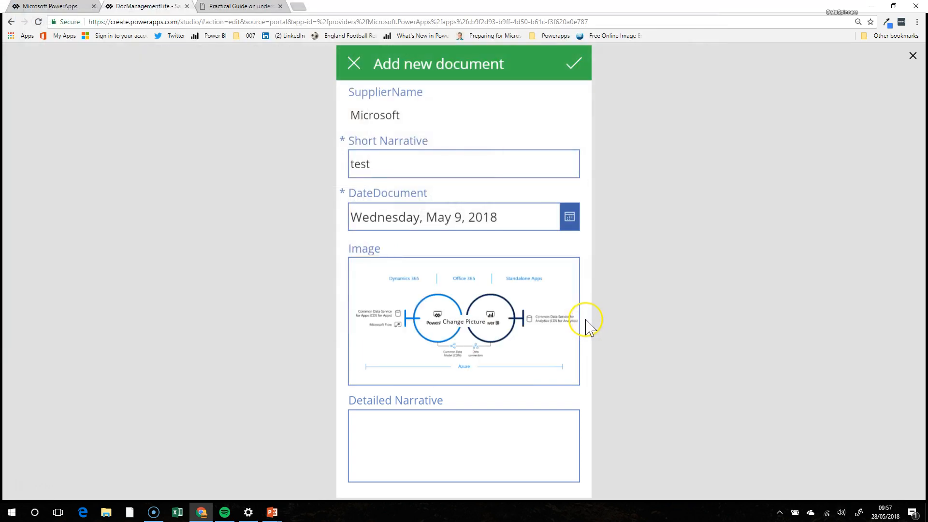
left_click(573, 63)
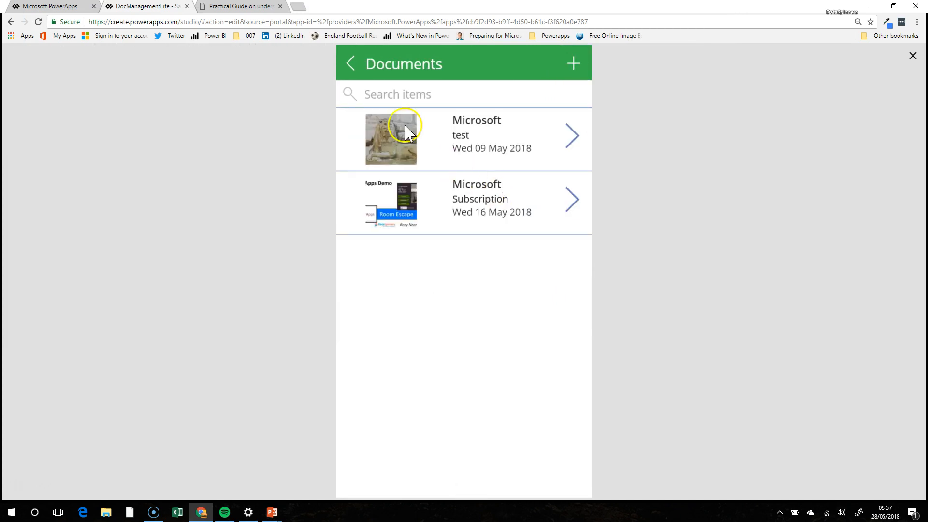
left_click(913, 56)
Step: Set the scrDocuments screen's OnVisible formula to Refresh(MyDocuments)
left_click(458, 354)
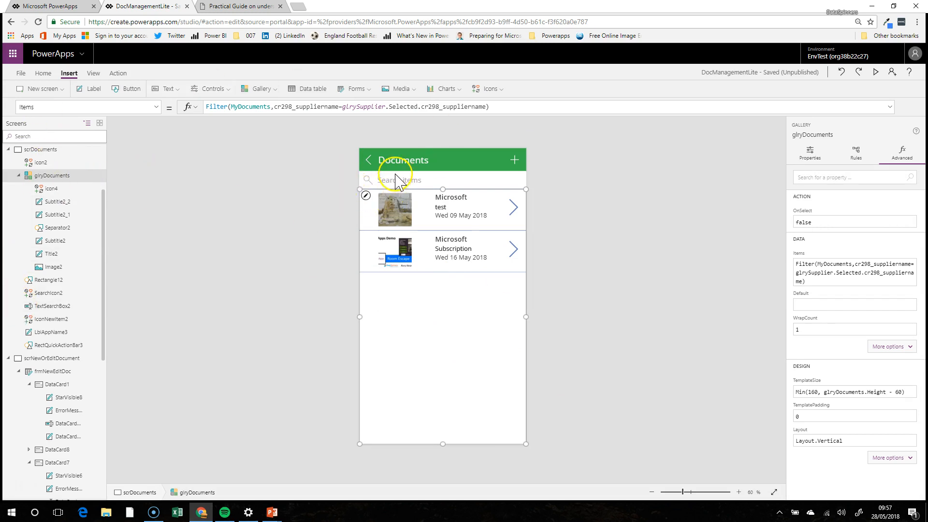
left_click(453, 157)
left_click(43, 149)
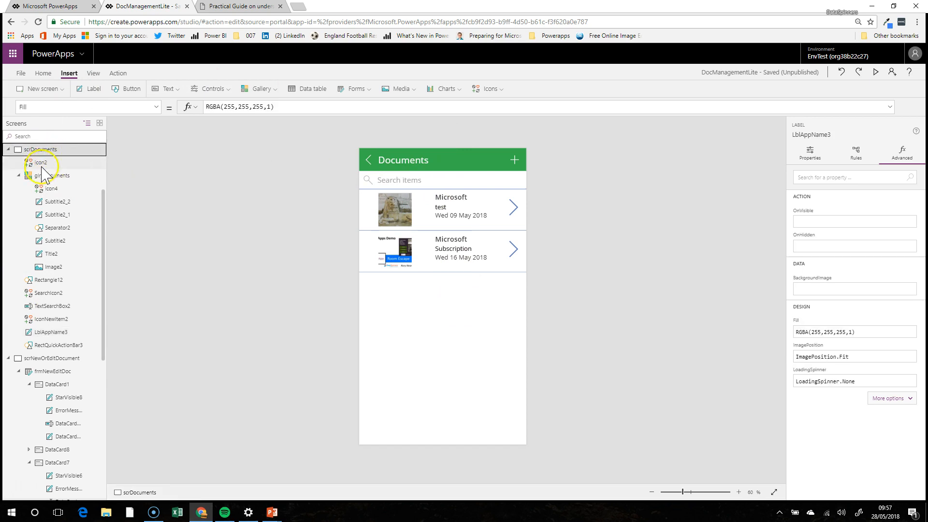
left_click(109, 107)
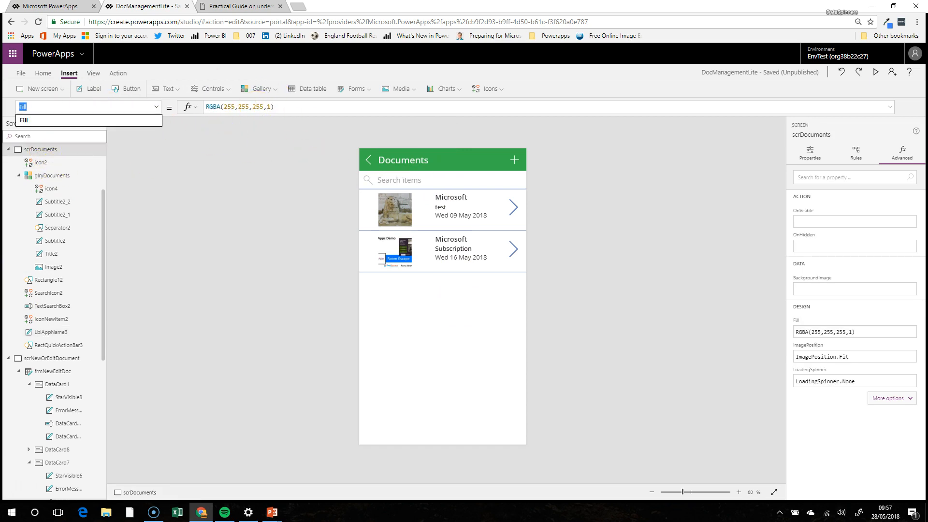
type("Ons")
type("V")
left_click(214, 106)
type("Refresh(MyDocuments")
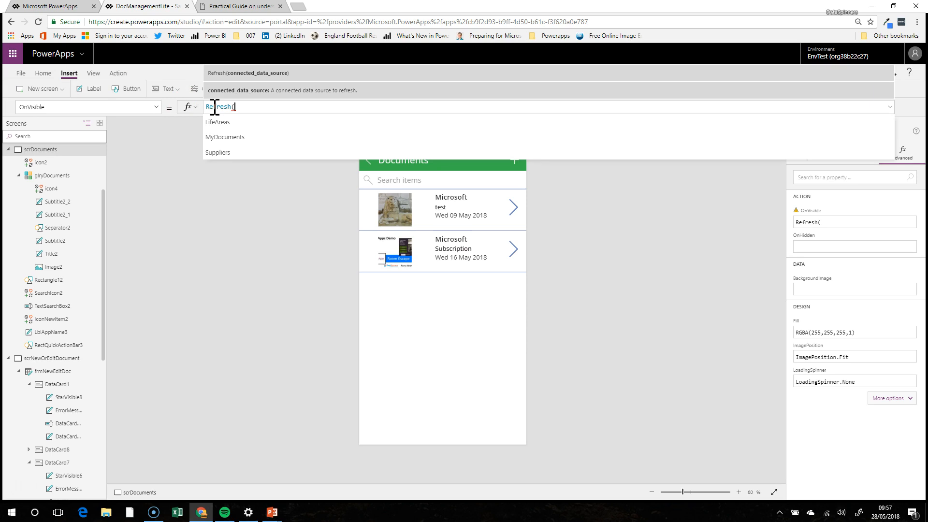
left_click(237, 135)
type(")")
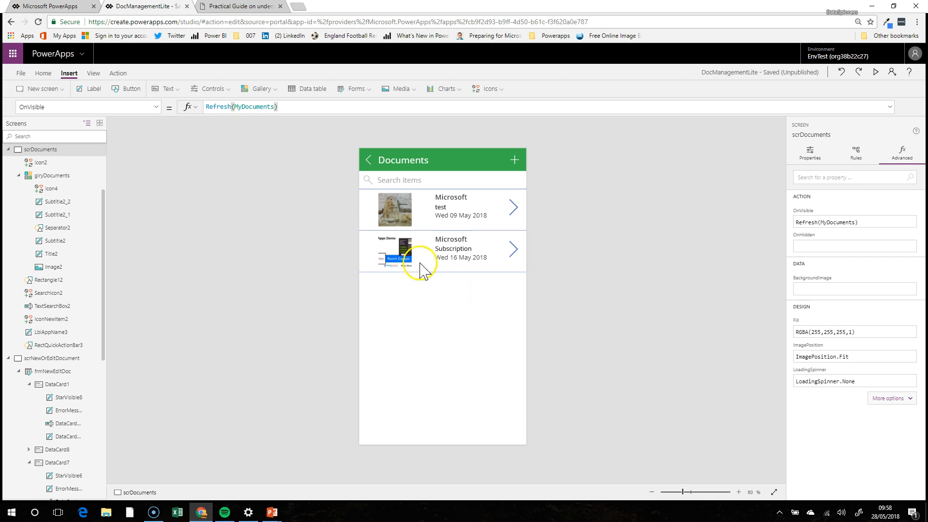
left_click(458, 319)
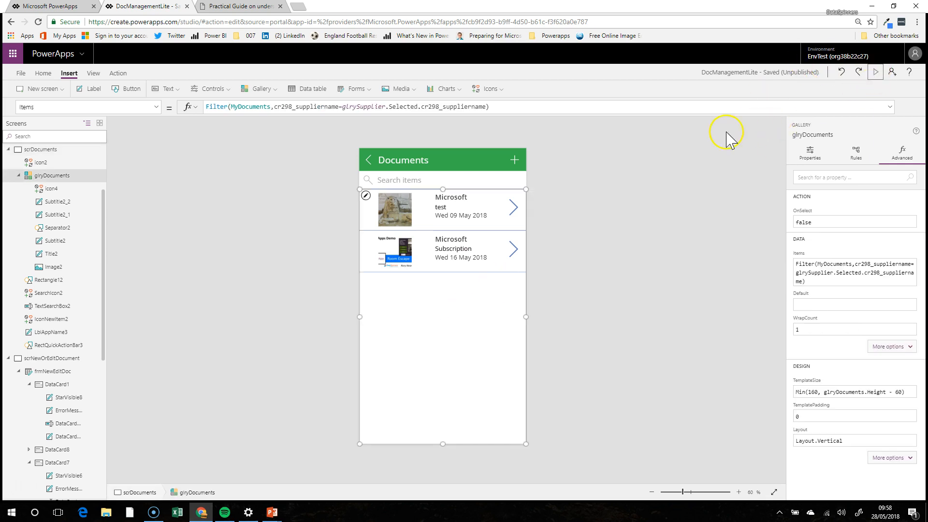
Step: Preview the app, open the first document to check its image, and submit the form to return to the gallery
key("F5")
left_click(573, 136)
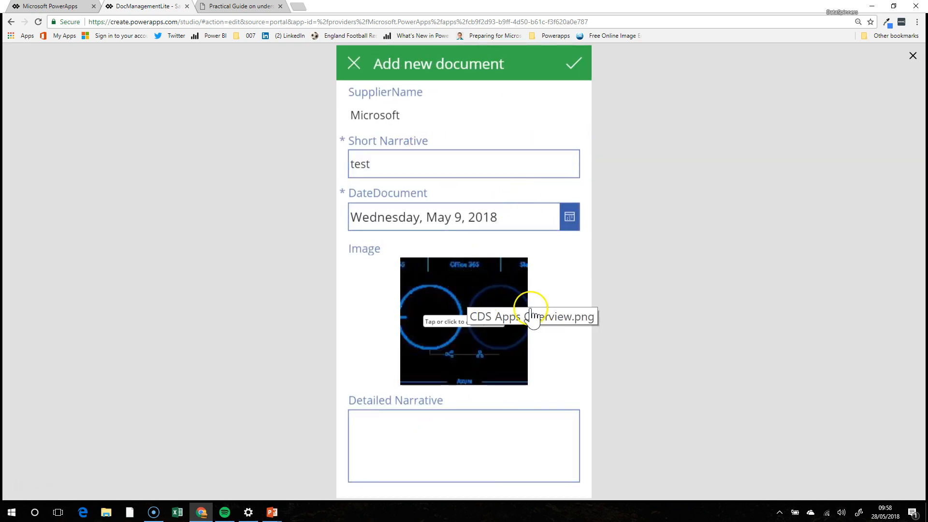
left_click(442, 311)
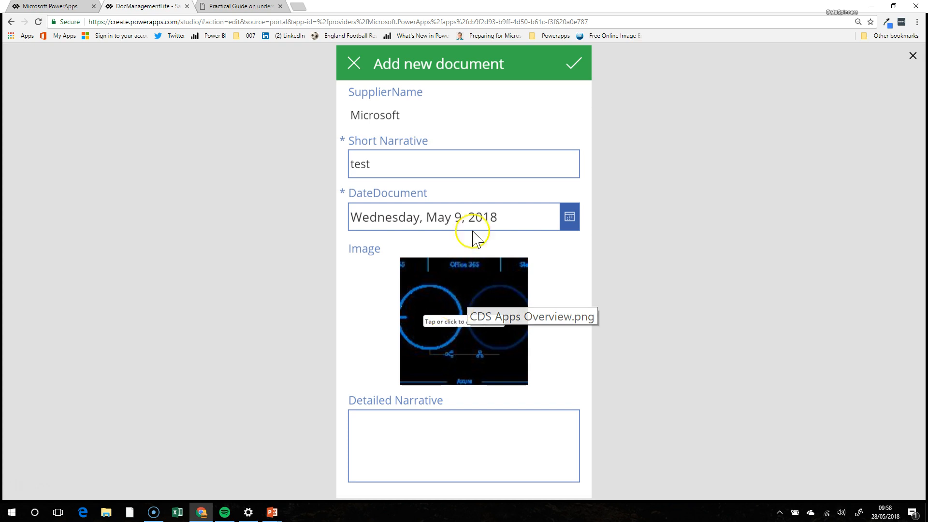
left_click(573, 69)
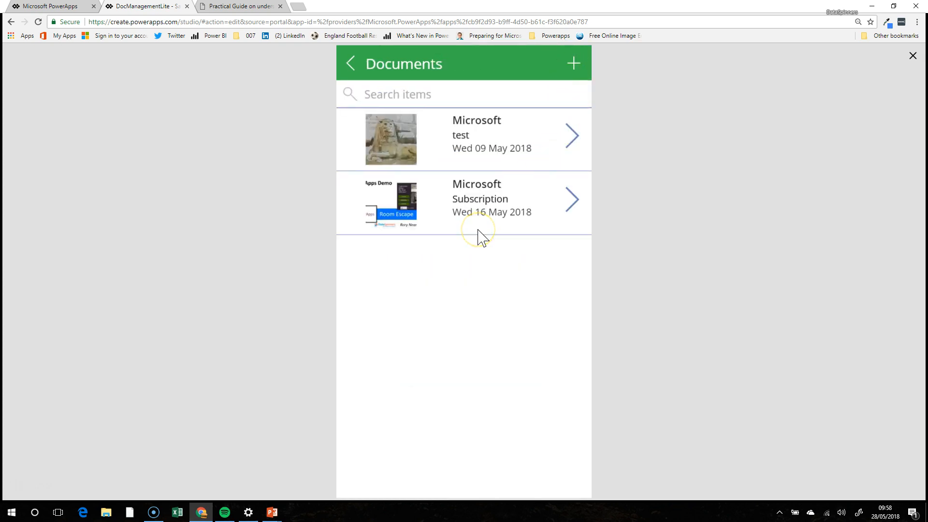
Step: Leave the preview and review the formulas of the Documents gallery and its image control
left_click(388, 143)
left_click(912, 56)
left_click(401, 215)
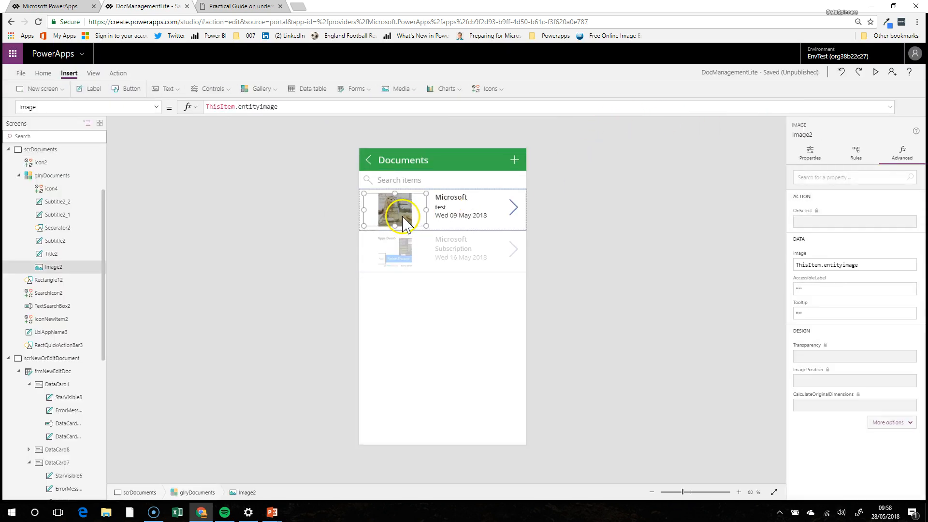
left_click(449, 333)
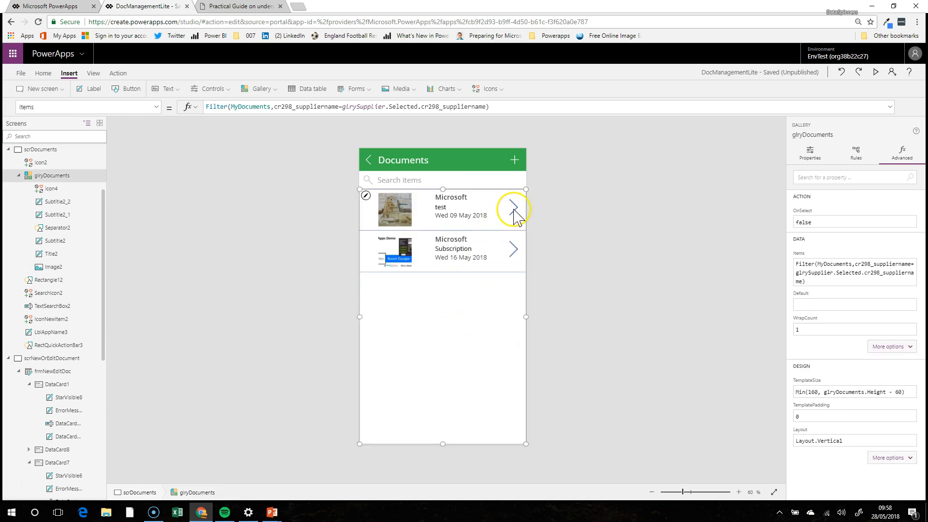
left_click(397, 213)
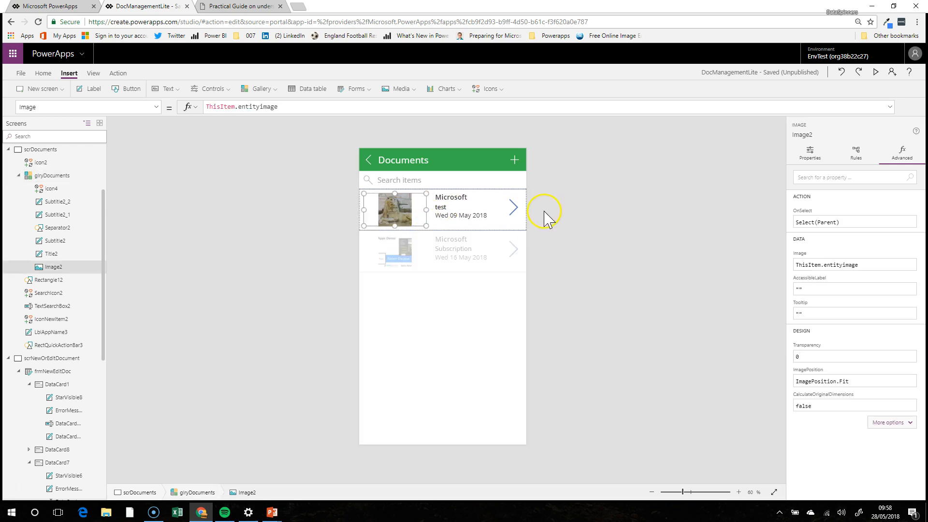
Step: Preview the app, replace the first document's image with the Bath2018 picture, and submit the form
left_click(875, 72)
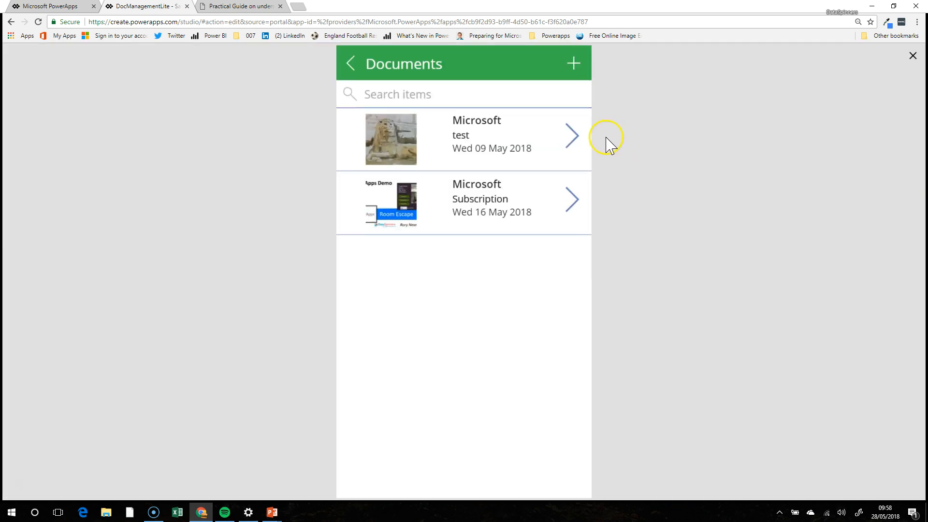
left_click(571, 138)
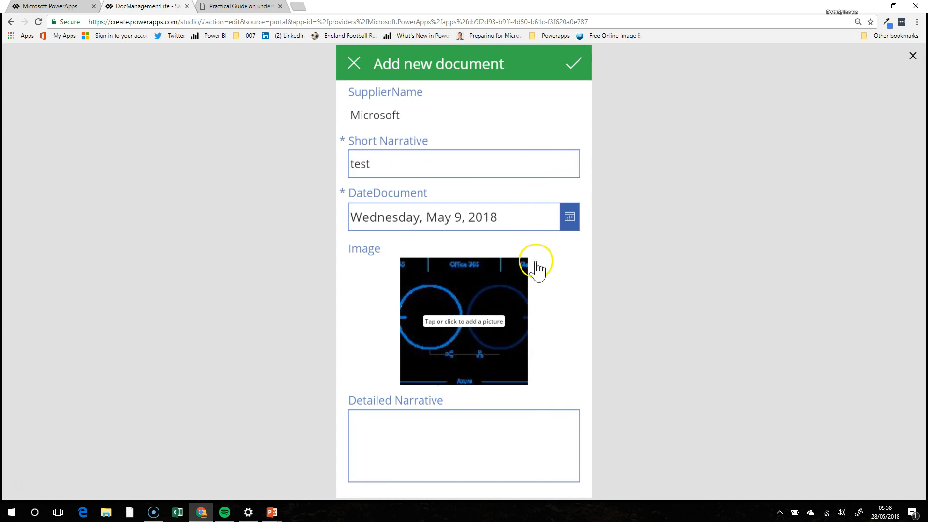
left_click(478, 322)
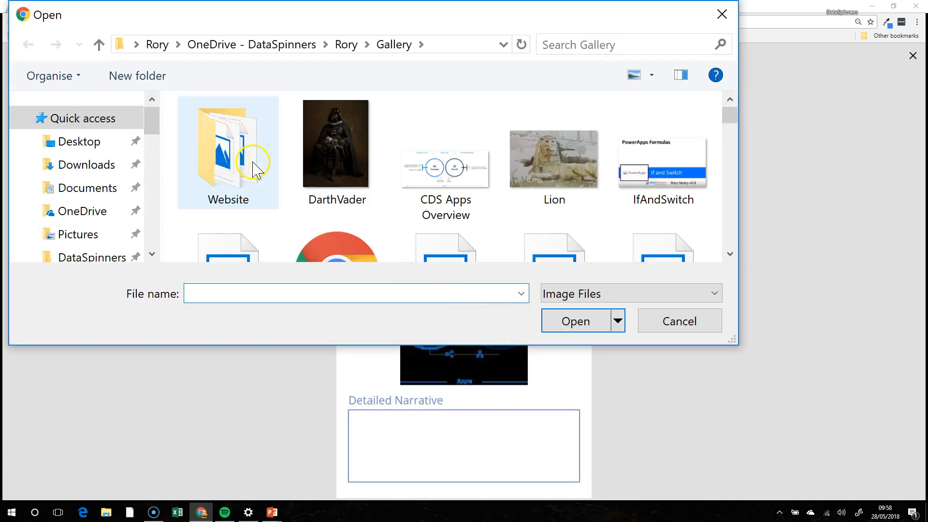
scroll(437, 179, "down", 2)
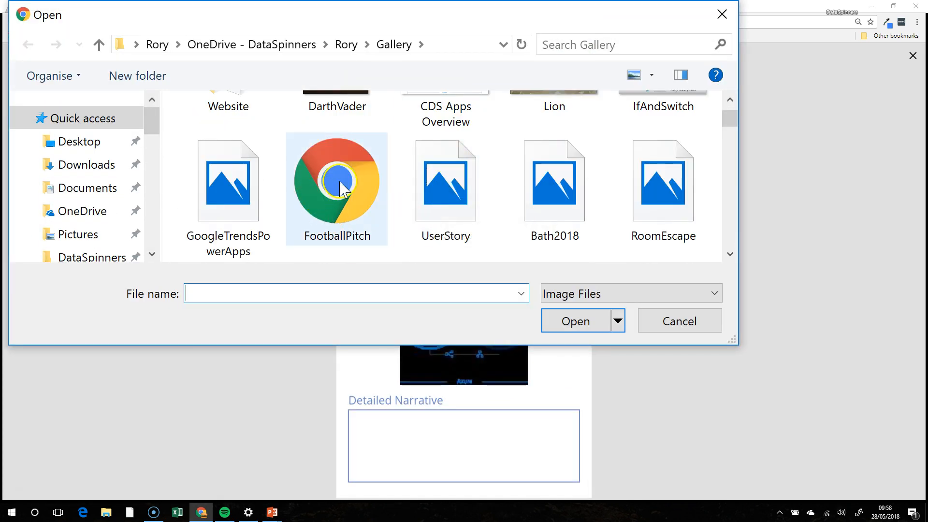
scroll(542, 221, "down", 4)
scroll(575, 232, "up", 3)
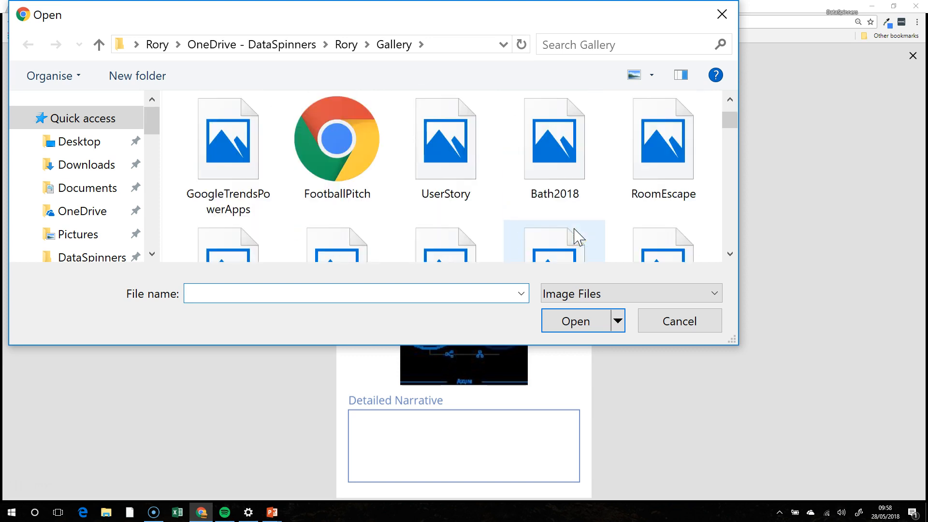
left_click(549, 171)
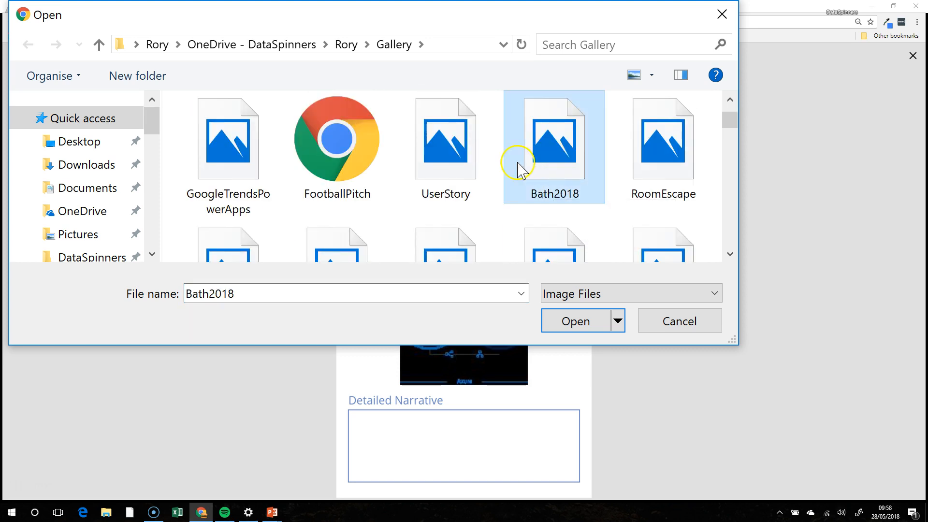
left_click(576, 321)
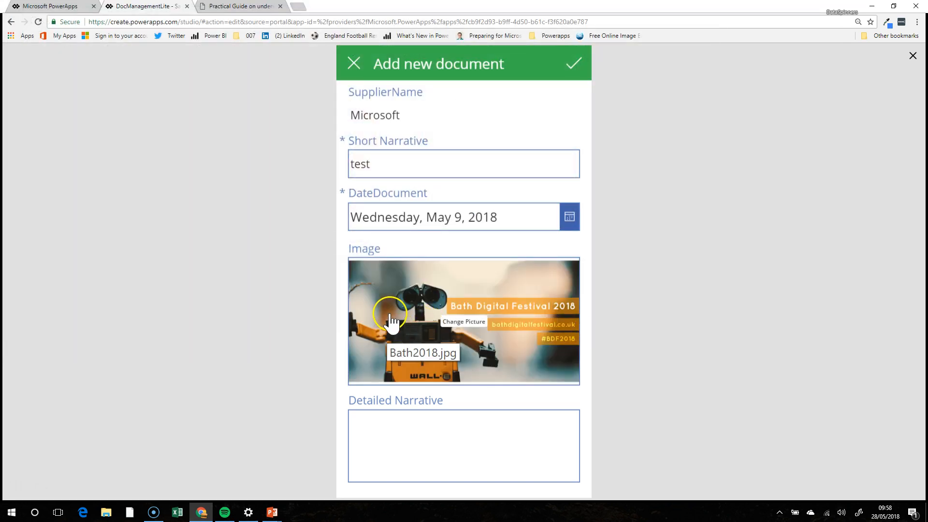
left_click(574, 73)
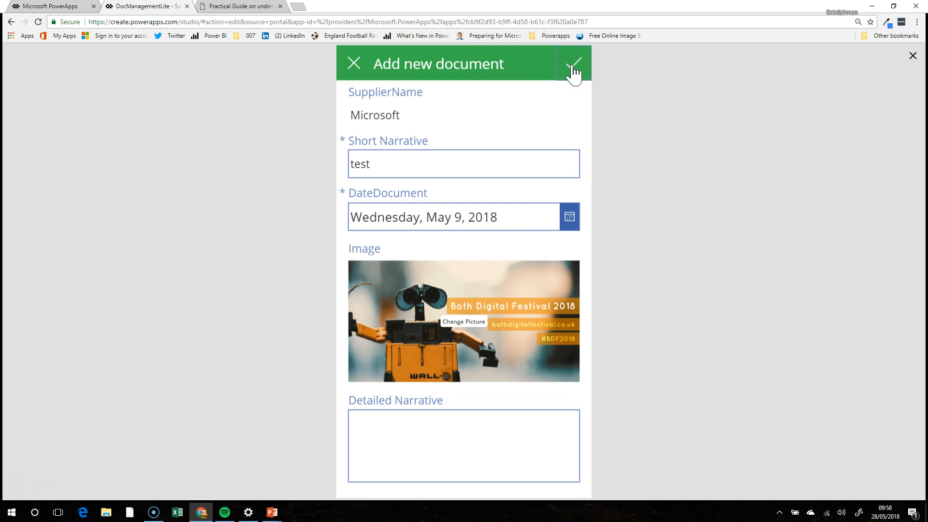
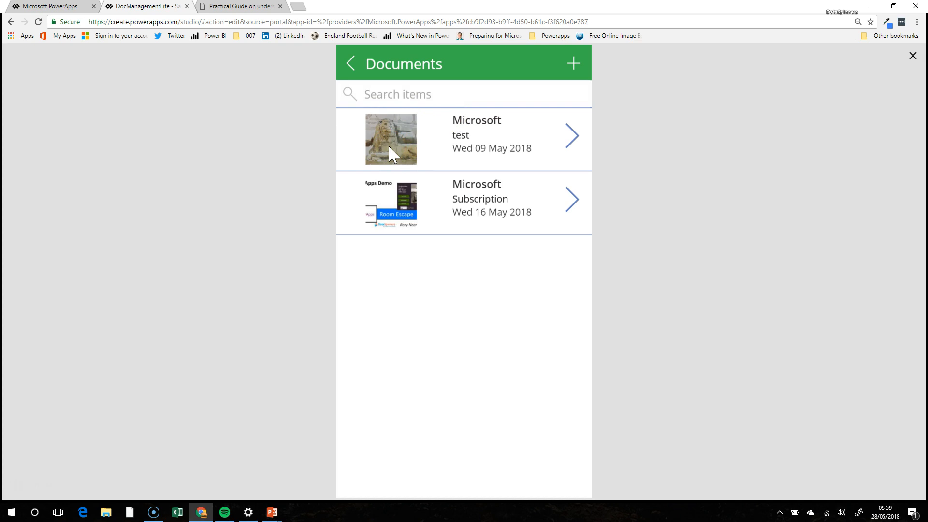
Step: Leave the preview and add a Reload icon to the Documents header, just beside the plus icon
left_click(912, 56)
left_click(445, 358)
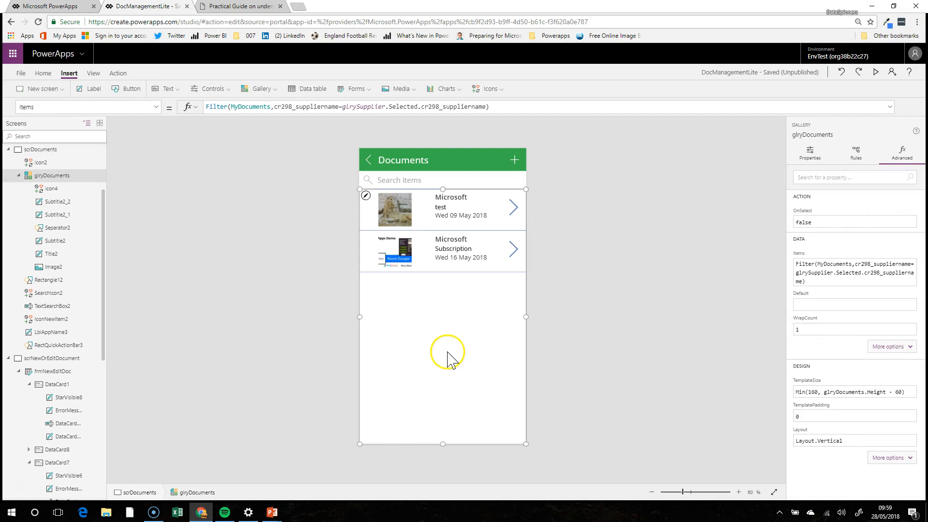
left_click(467, 165)
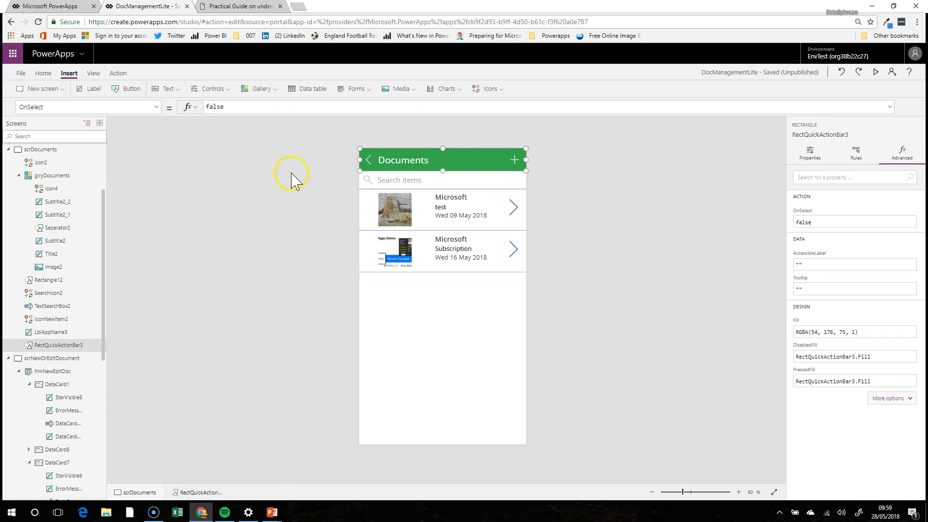
left_click(491, 90)
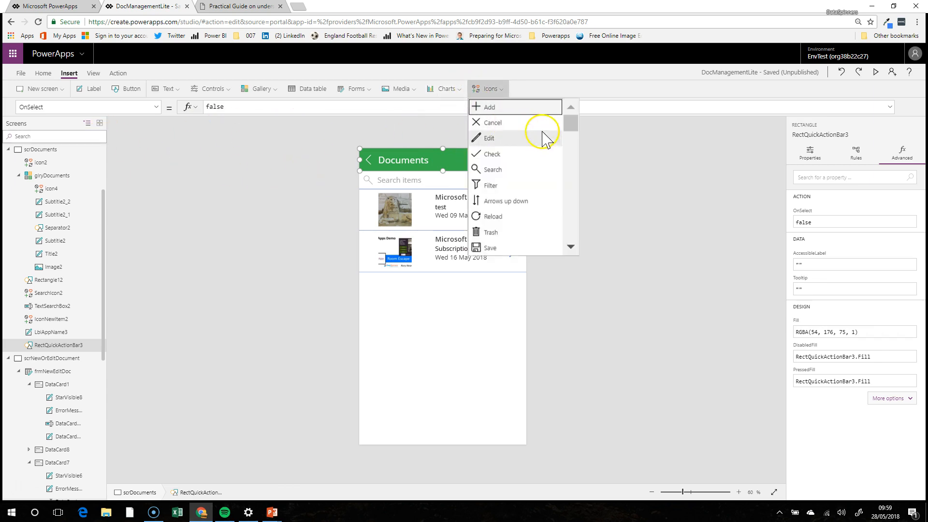
left_click(513, 217)
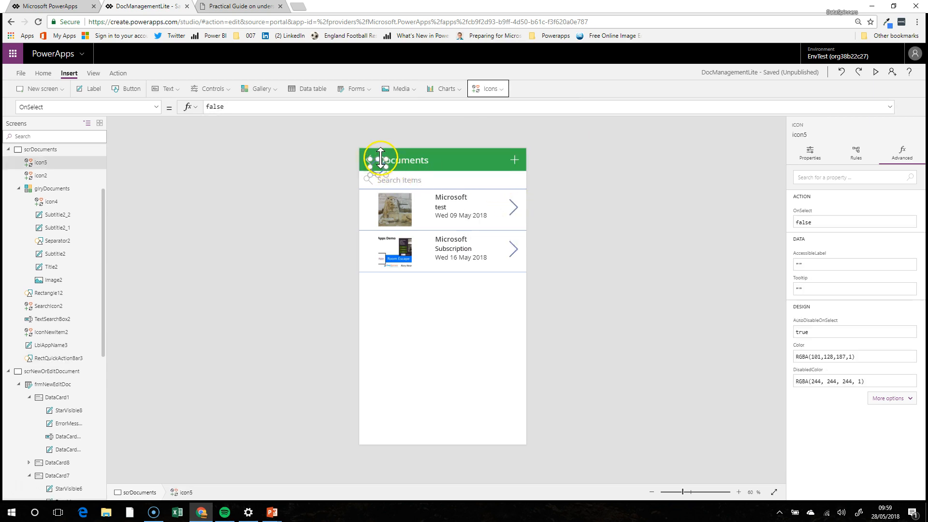
left_click_drag(379, 159, 499, 154)
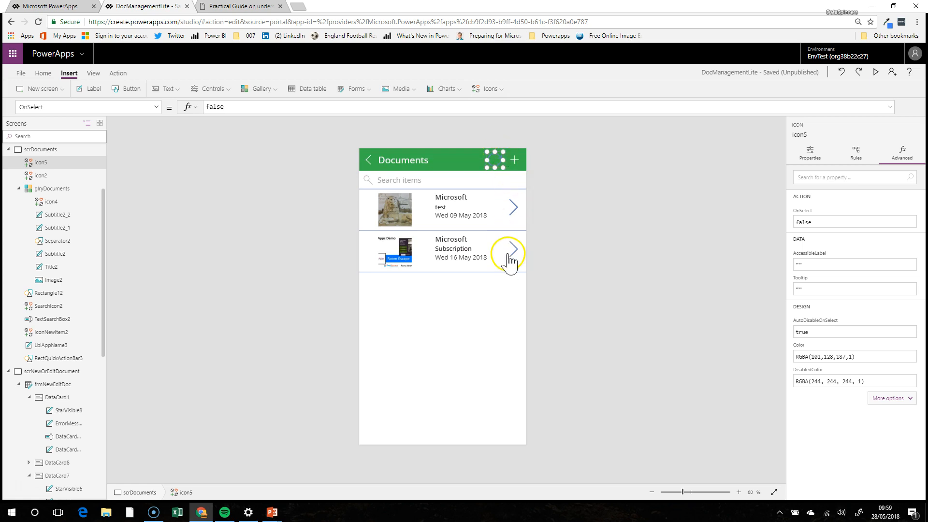
Step: Set the Reload icon's Color property to White
left_click(471, 165)
left_click(492, 162)
left_click(16, 108)
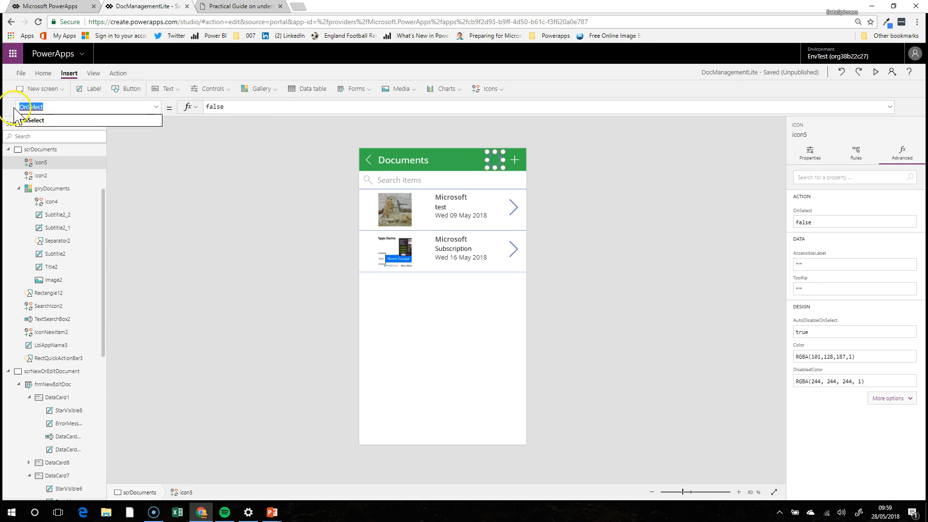
type("Color")
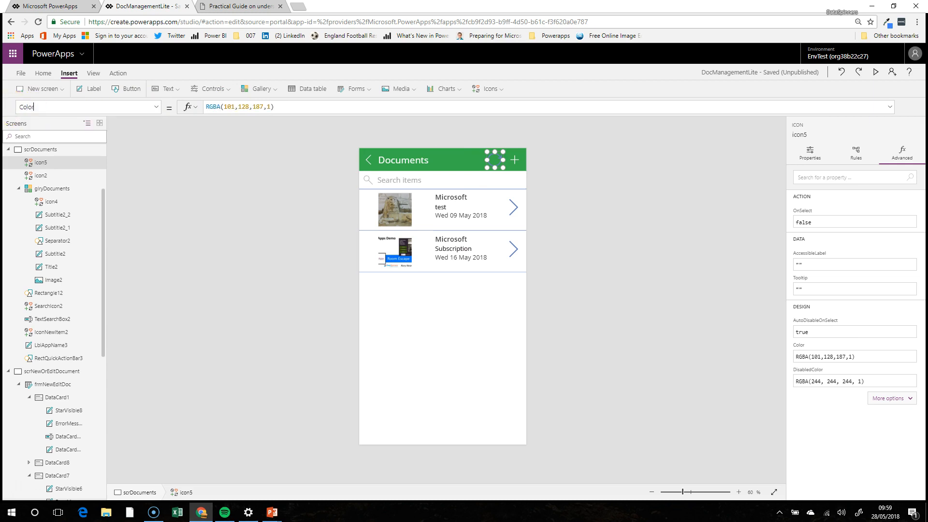
left_click_drag(279, 107, 182, 114)
type("White")
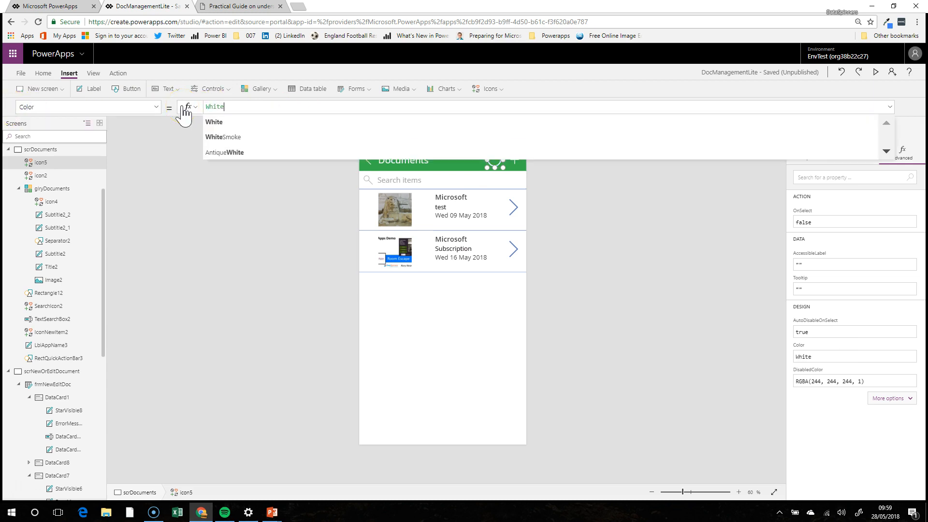
left_click(209, 123)
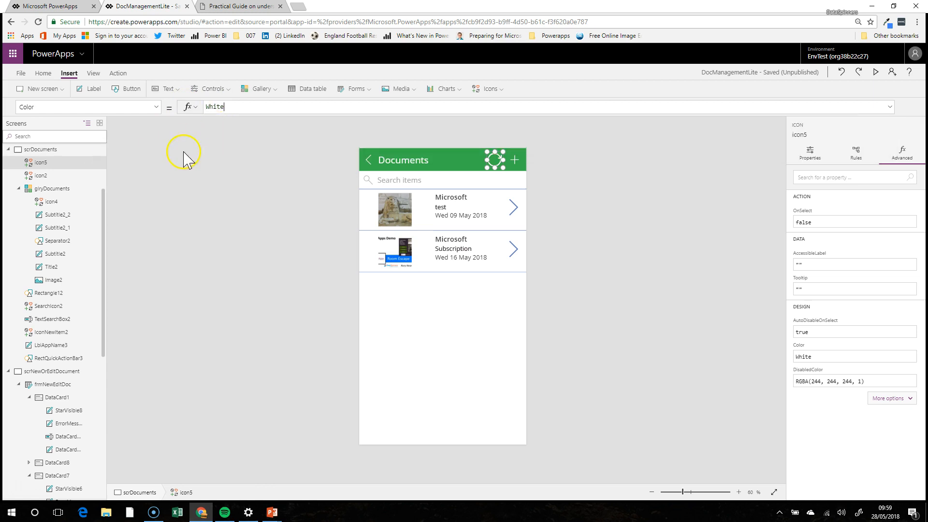
Step: Set the Reload icon's OnSelect formula to Refresh(MyDocuments)
left_click_drag(505, 150, 501, 153)
left_click_drag(84, 110, 6, 111)
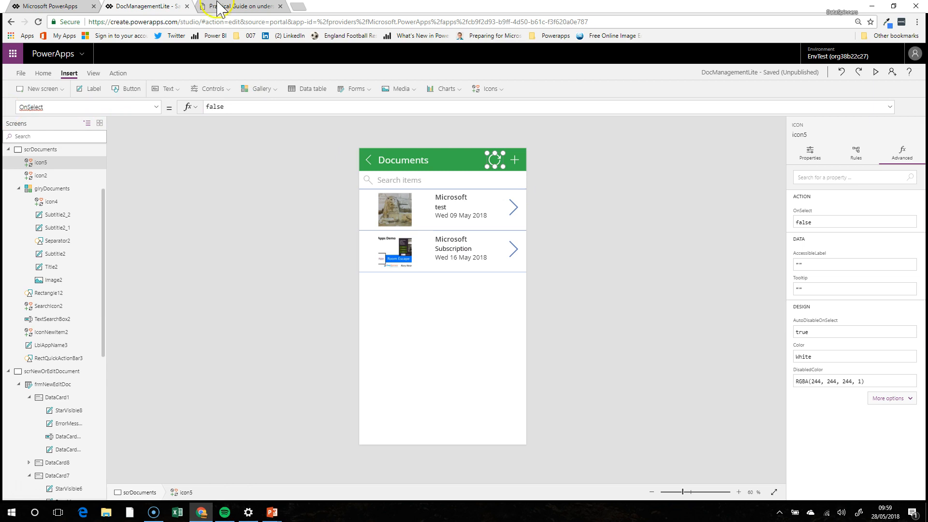
left_click_drag(243, 106, 179, 103)
type("f")
key("BackSpace")
type("Refresh(")
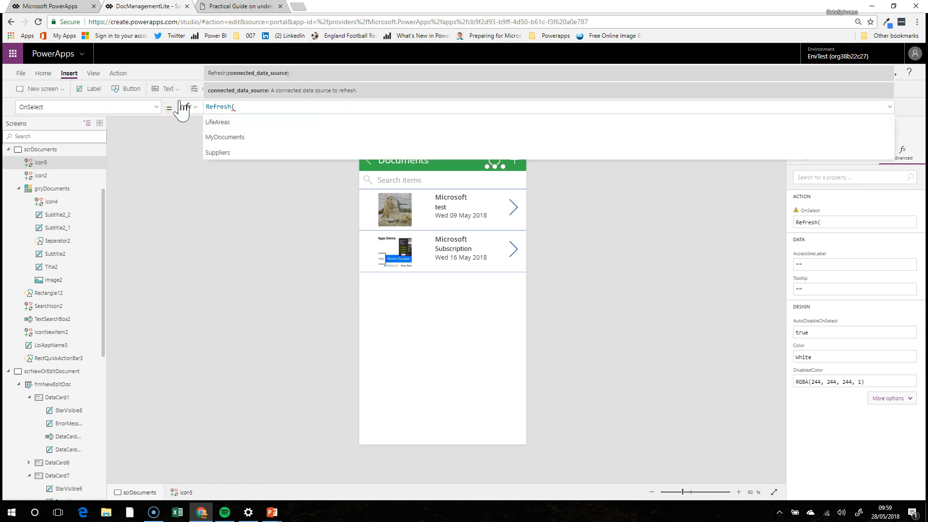
left_click(229, 138)
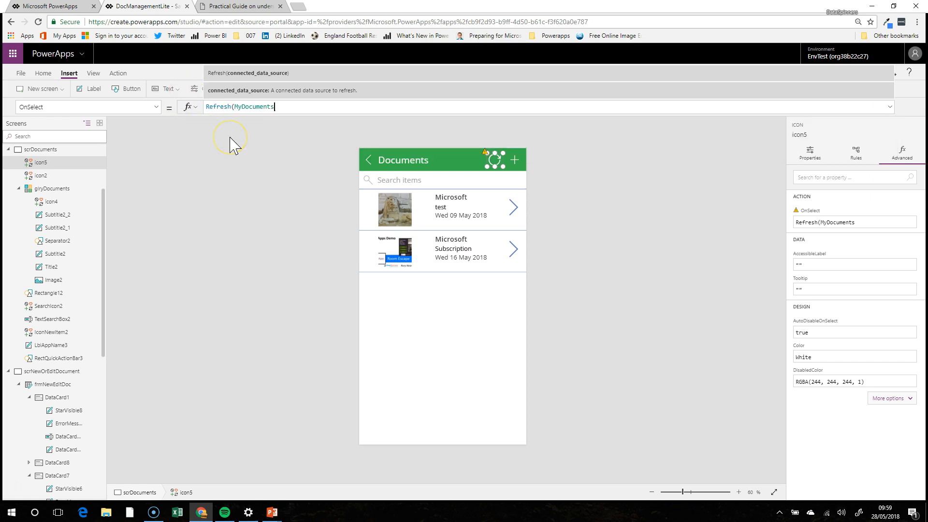
left_click(454, 344)
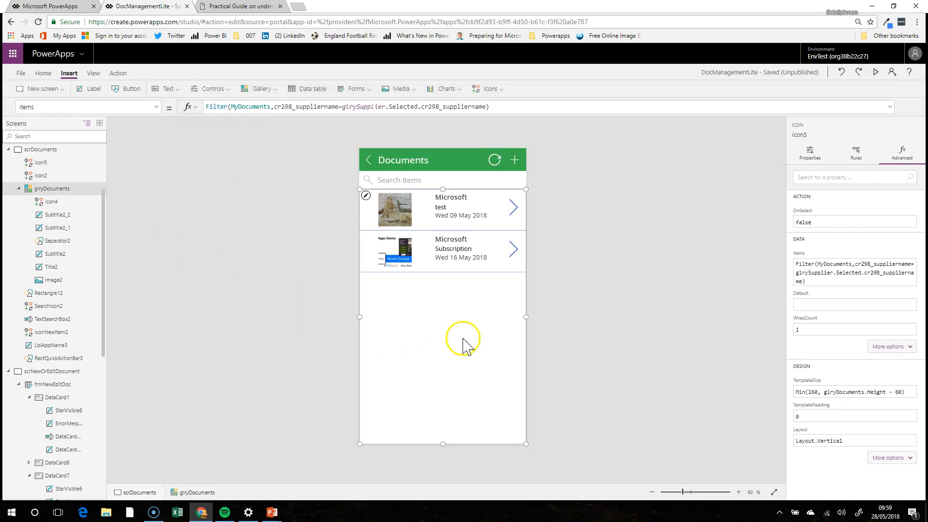
Step: Preview the app, refresh the documents with the Reload icon, and start a new document
left_click(875, 72)
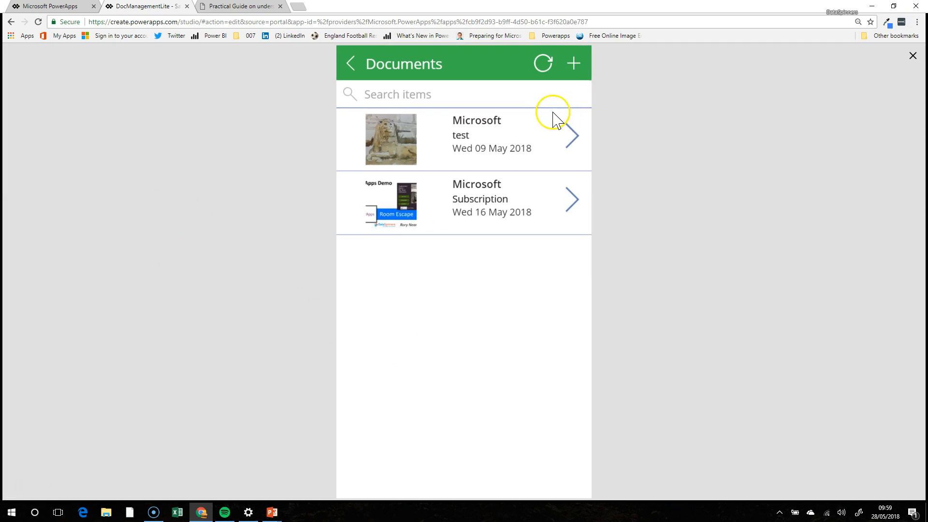
left_click(544, 70)
left_click(574, 65)
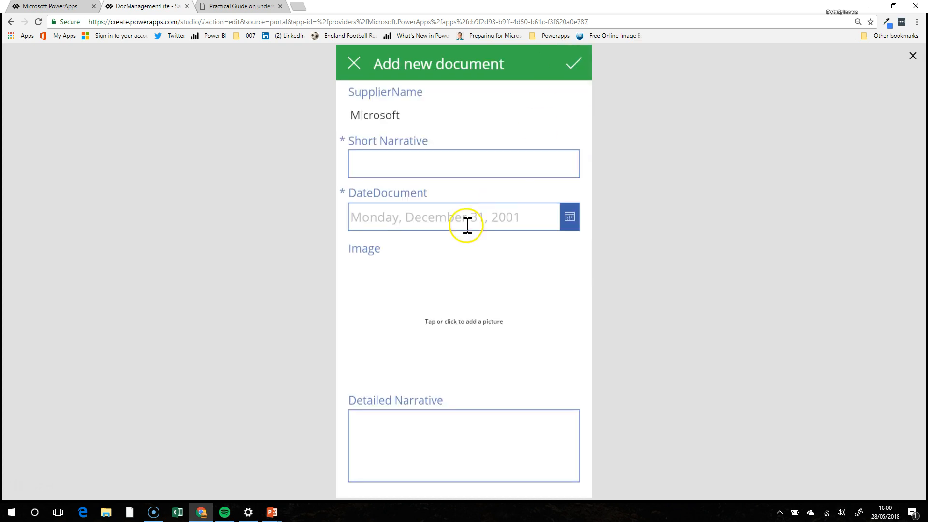
Step: Fill in the new document with Short Narrative "Another one", date May 9, 2018, and Detailed Narrative "test"
left_click(398, 165)
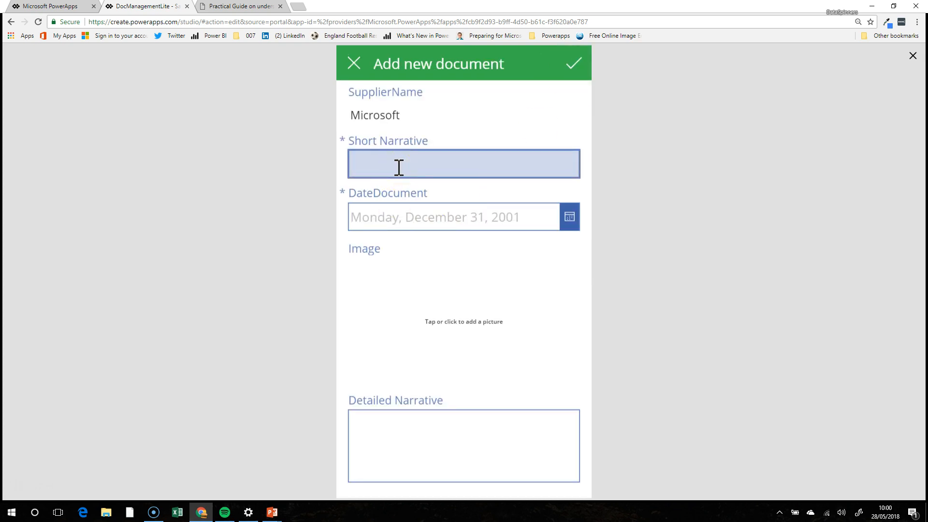
type("Another one")
left_click(550, 227)
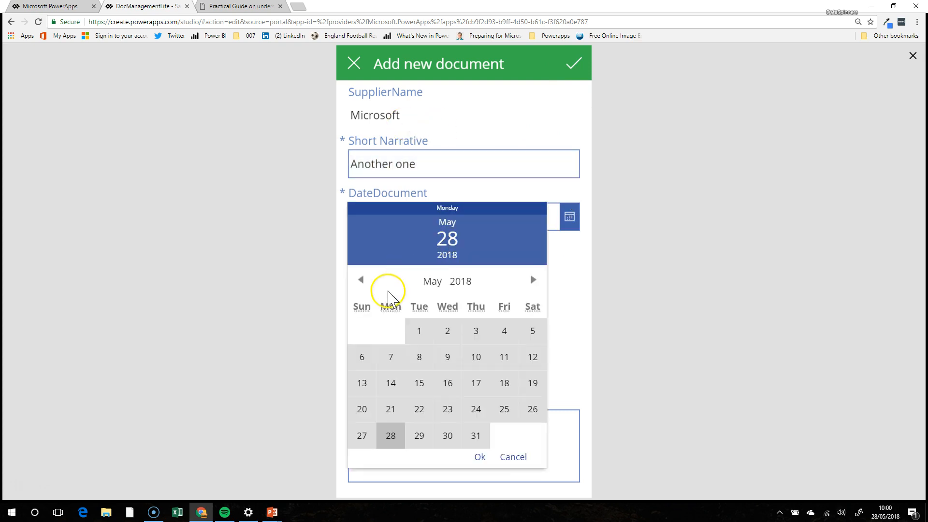
left_click(452, 367)
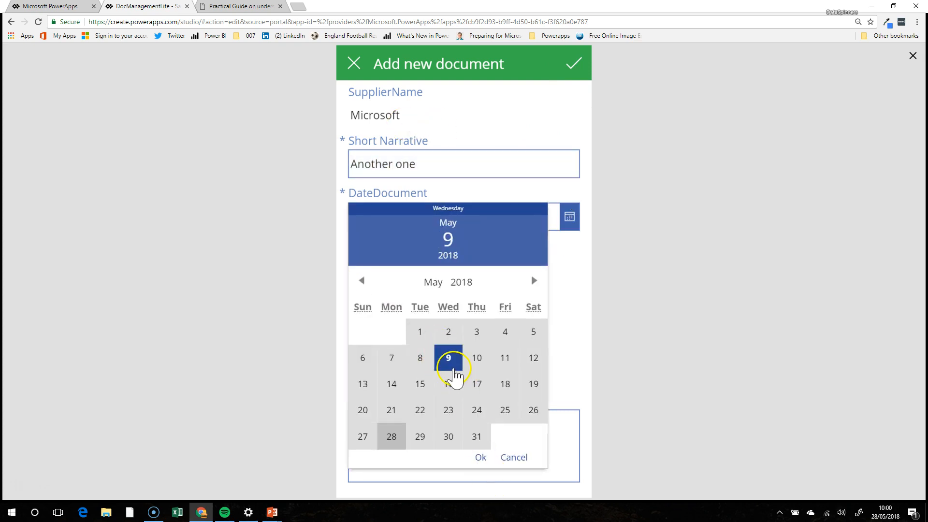
left_click(481, 457)
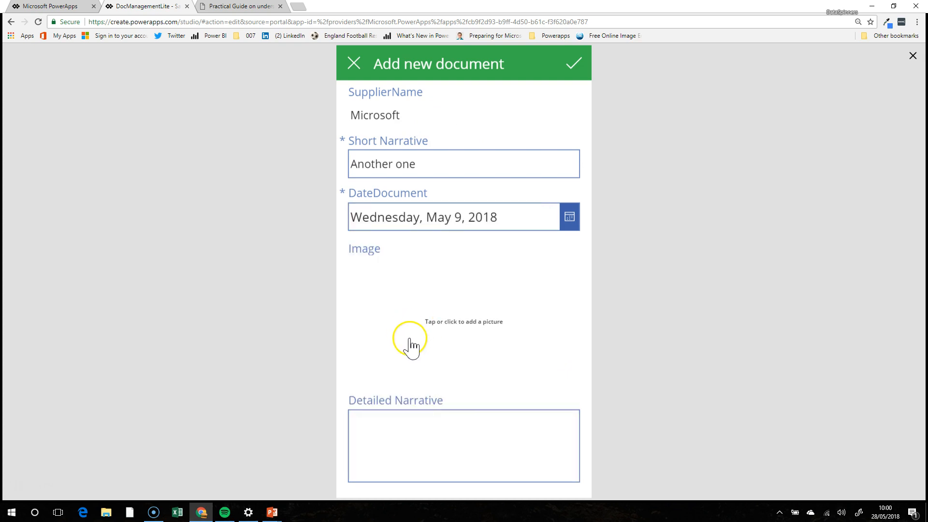
left_click(428, 429)
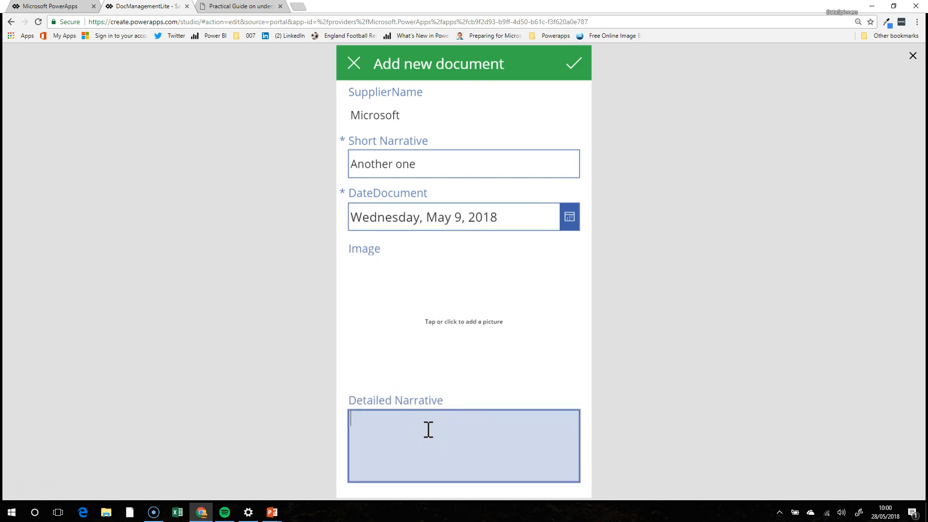
Step: Add the funwithflow picture from the Gallery folder to the new Microsoft document and save the document
left_click(459, 329)
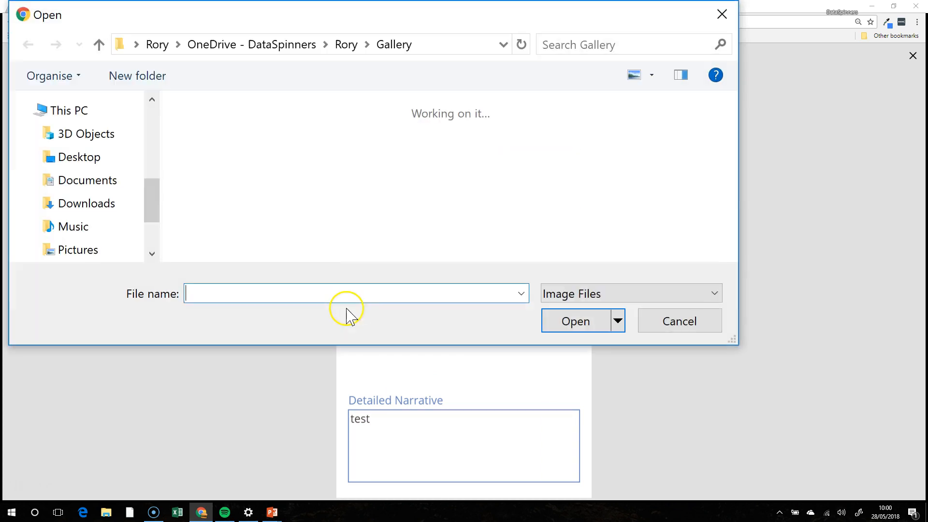
scroll(435, 203, "down", 4)
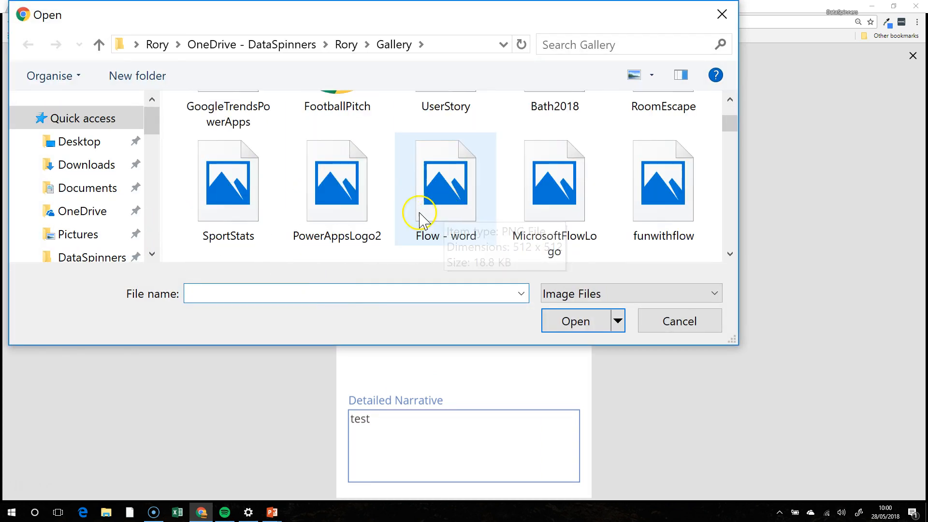
scroll(361, 218, "down", 2)
scroll(356, 207, "up", 1)
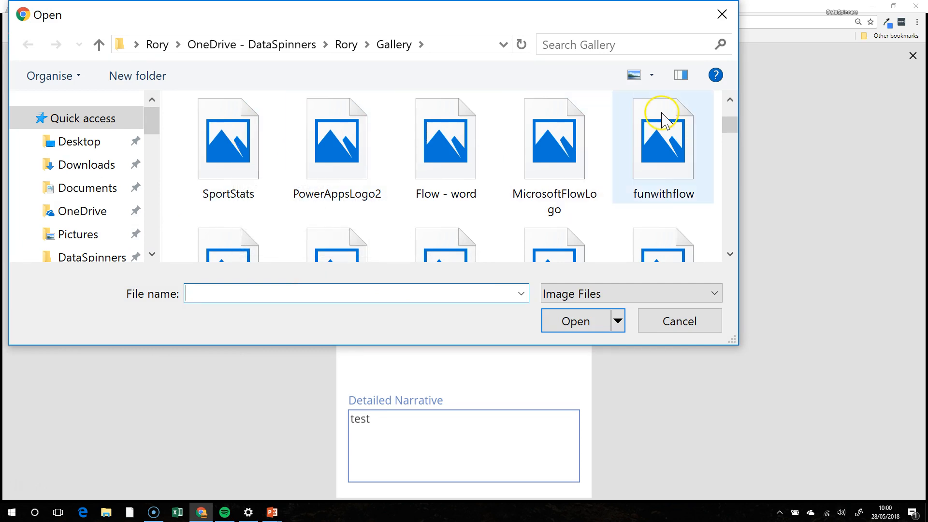
left_click(655, 157)
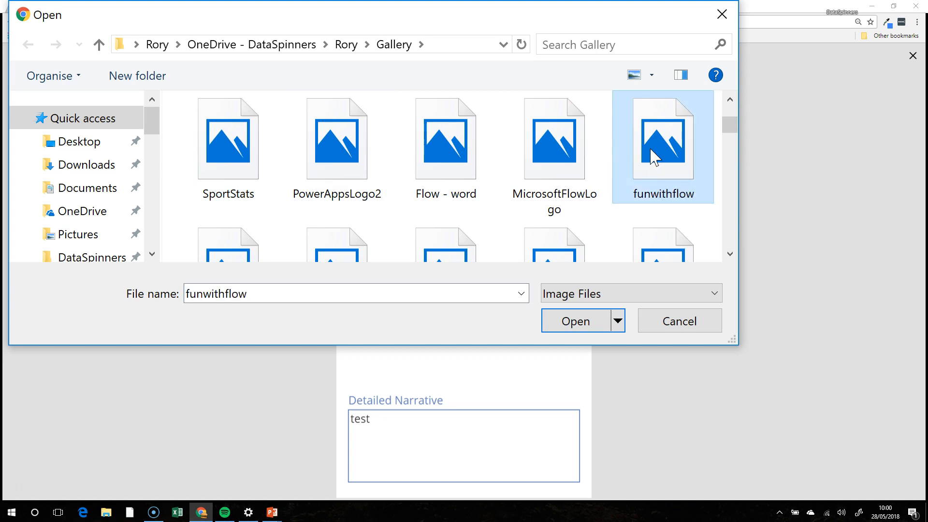
left_click(575, 322)
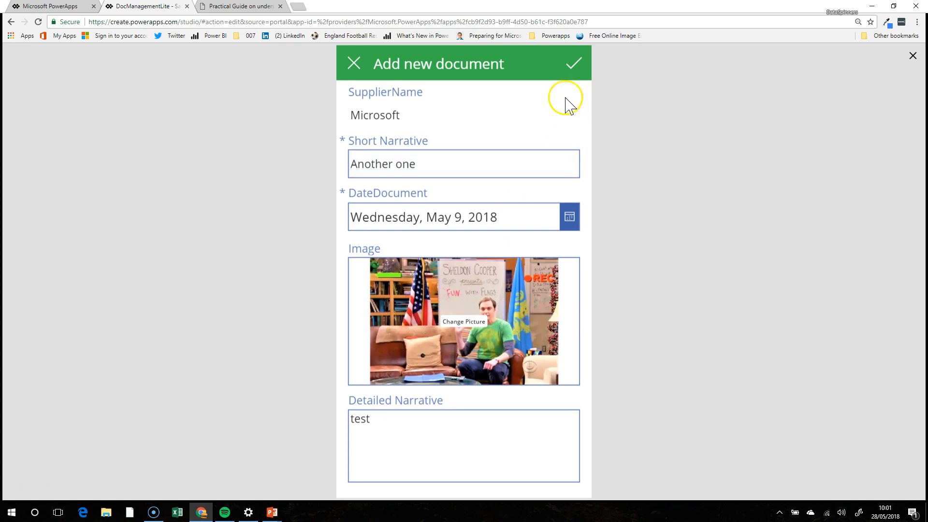
left_click(575, 72)
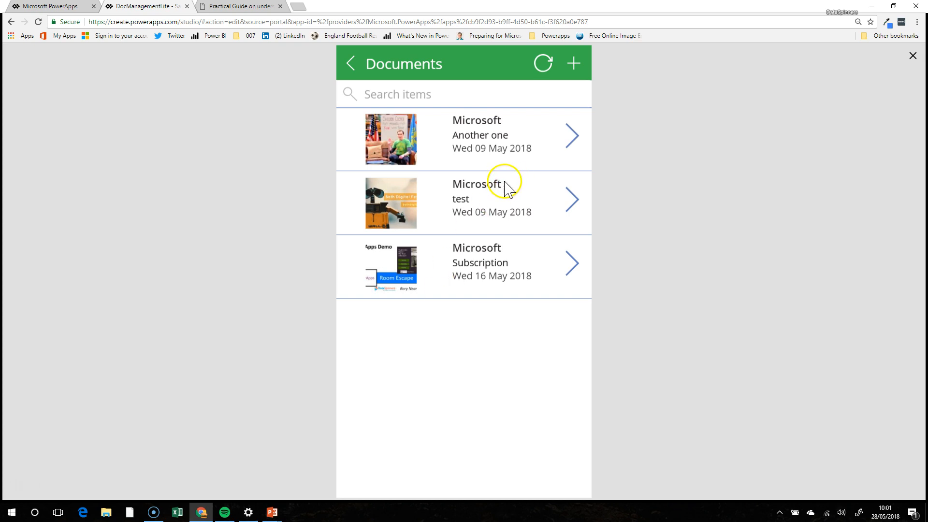
Step: Open the saved "Another one" document to check it, leave the preview, and go back to the Suppliers screen
left_click(569, 140)
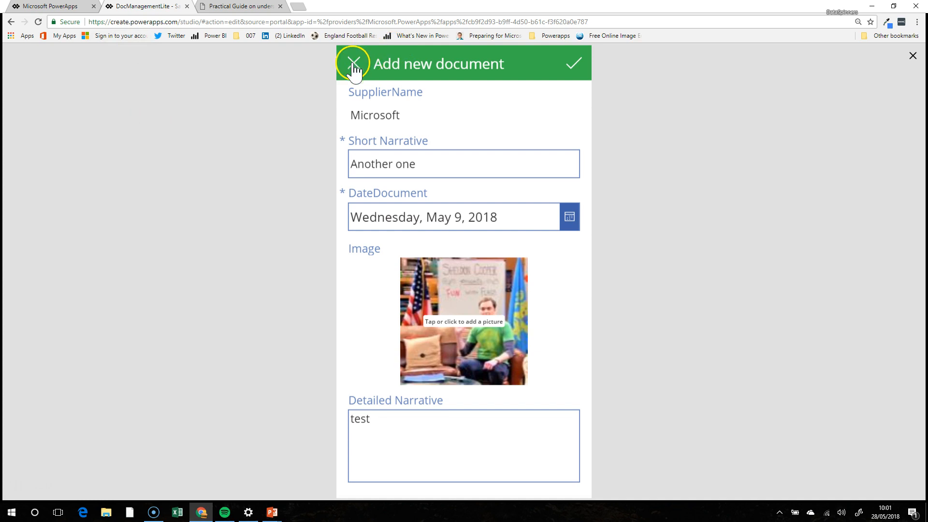
left_click(912, 56)
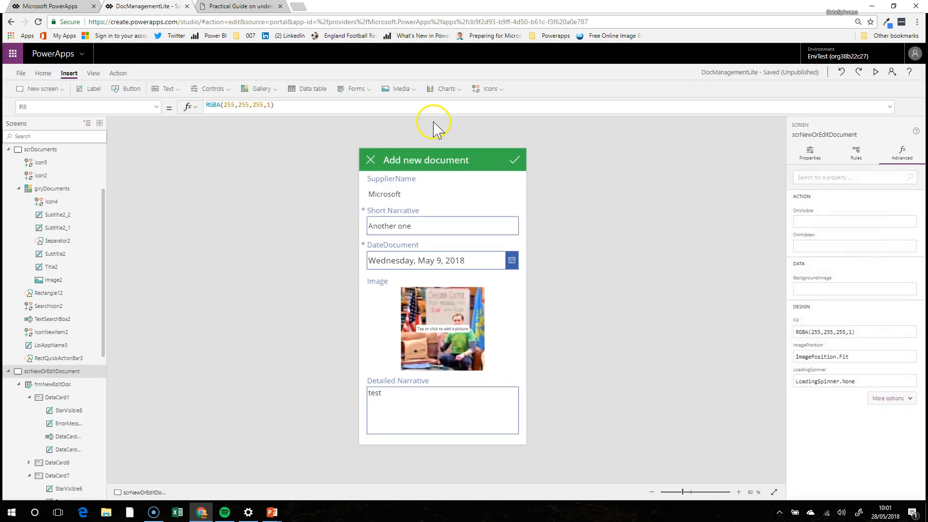
left_click(370, 167)
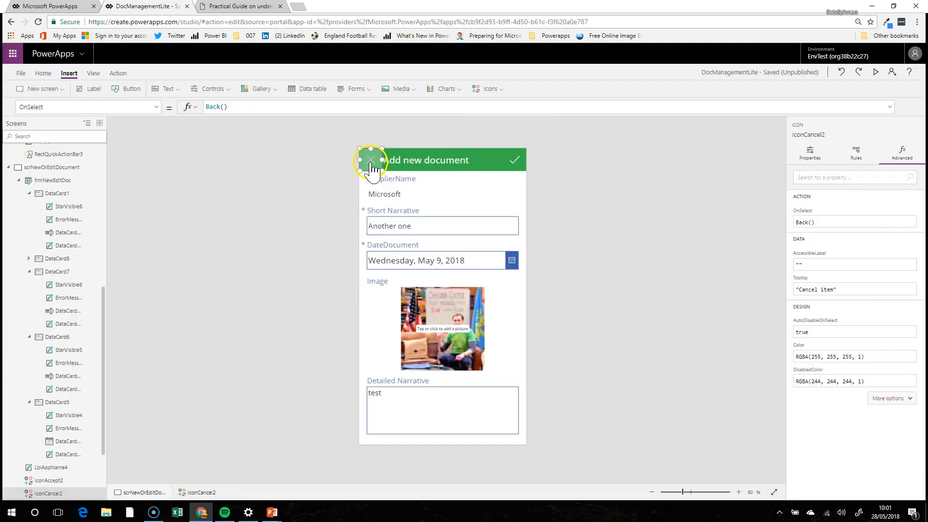
left_click(370, 167, "alt")
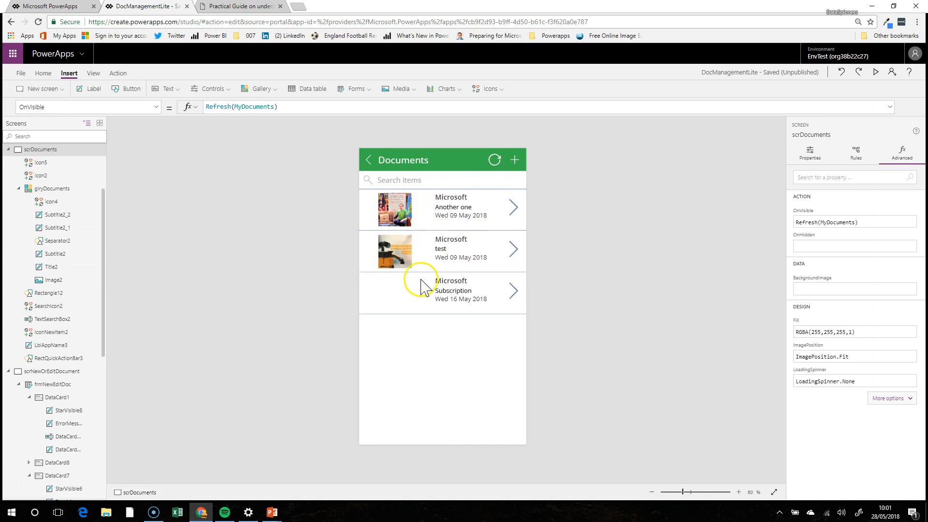
left_click(369, 161)
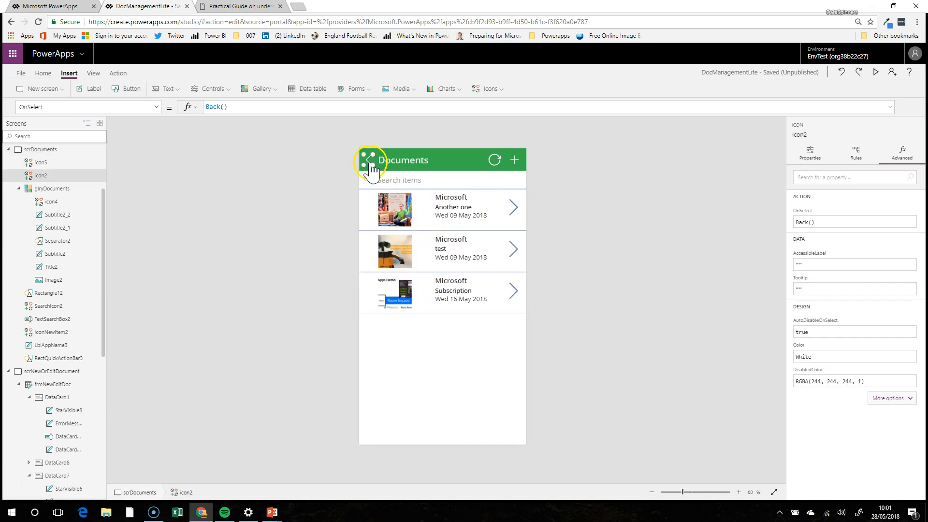
left_click(369, 162, "alt")
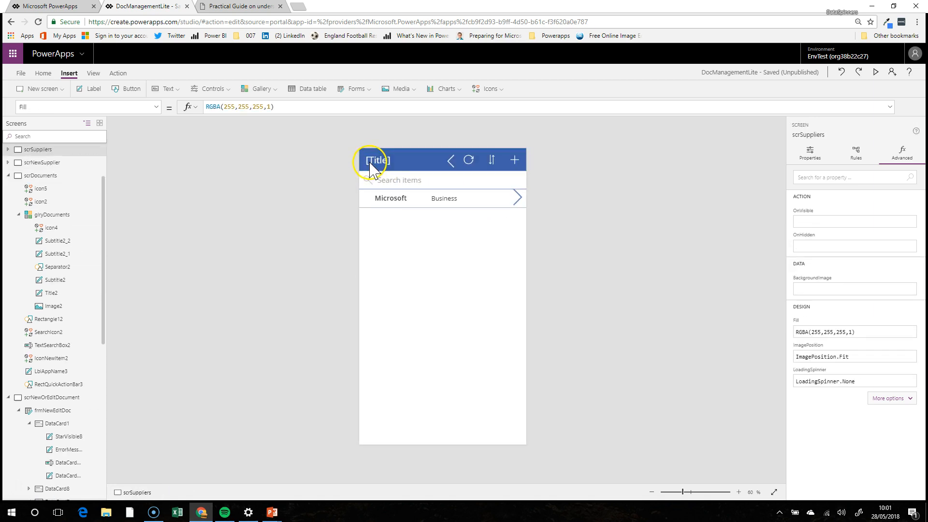
Step: Rearrange the Suppliers screen header so the back arrow sits before the title label, and set the title text to "Suppliers"
left_click(450, 160)
left_click(379, 161)
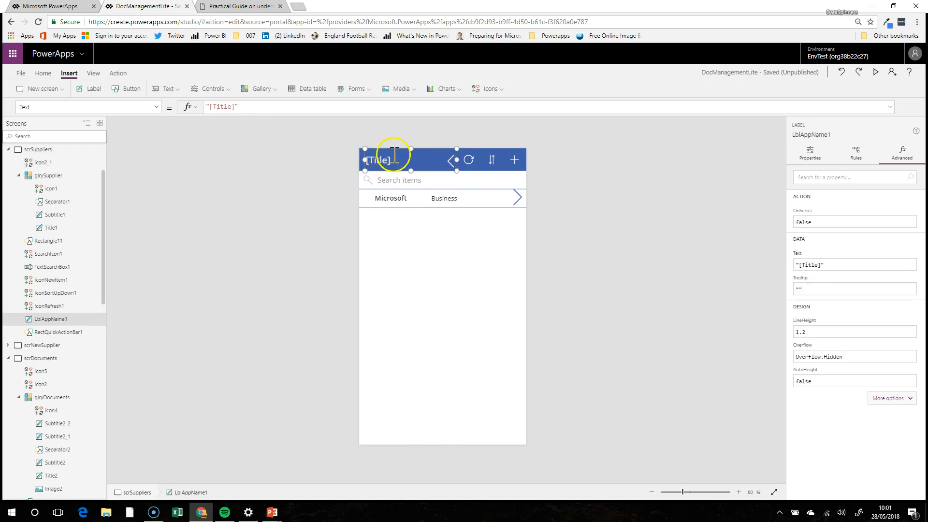
left_click_drag(365, 149, 376, 151)
left_click_drag(457, 159, 364, 155)
left_click(451, 161)
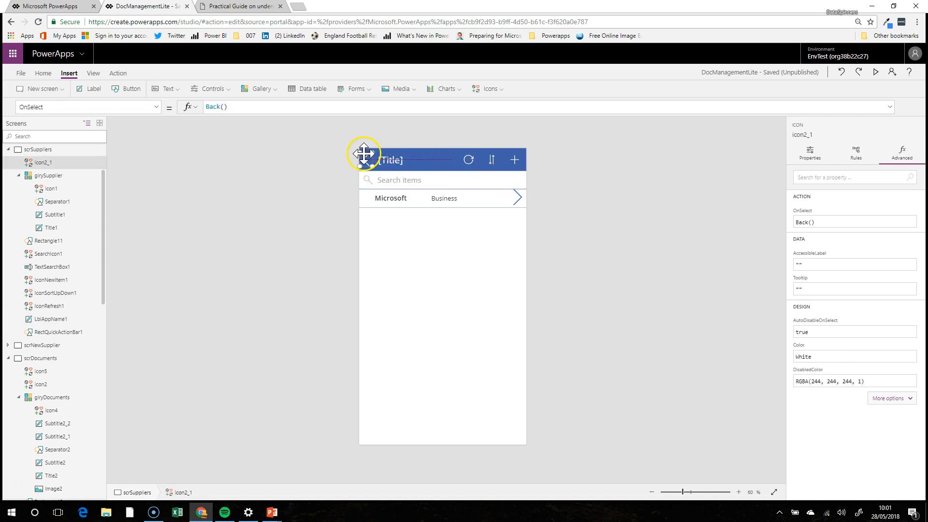
left_click(395, 159)
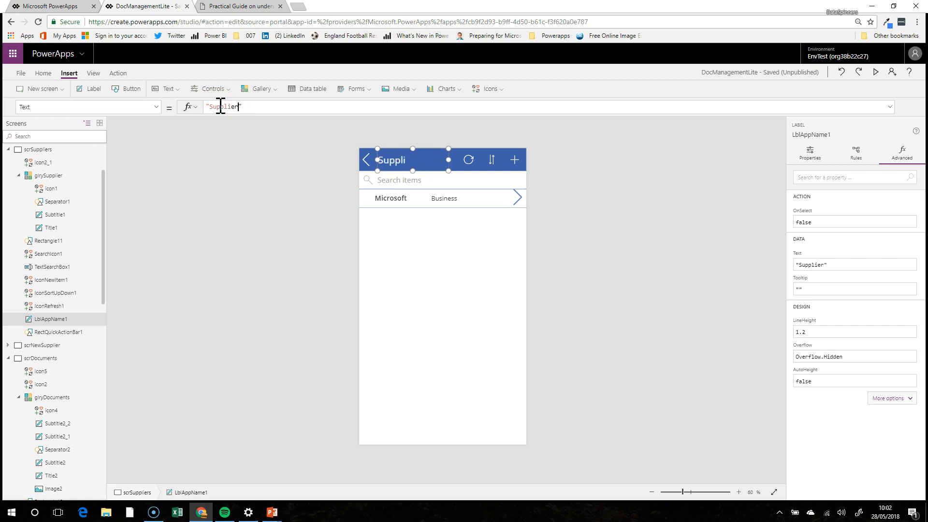
left_click(416, 249)
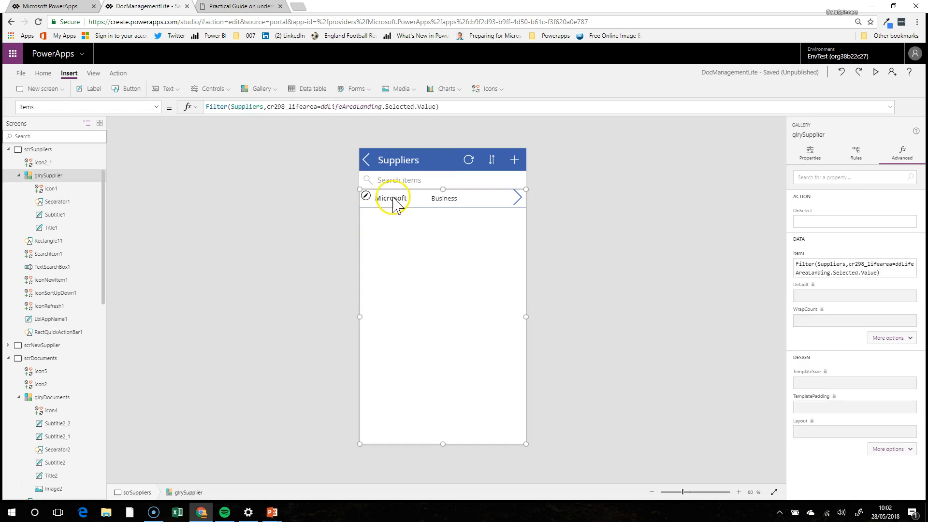
Step: Go back to the landing page, choose the Home life area, and view its suppliers
left_click(367, 166)
left_click(367, 166, "alt")
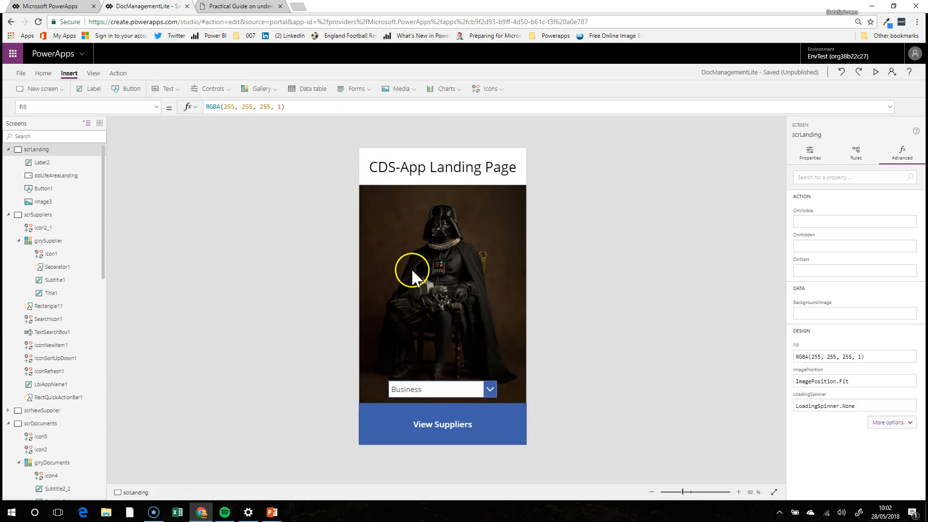
left_click(490, 389)
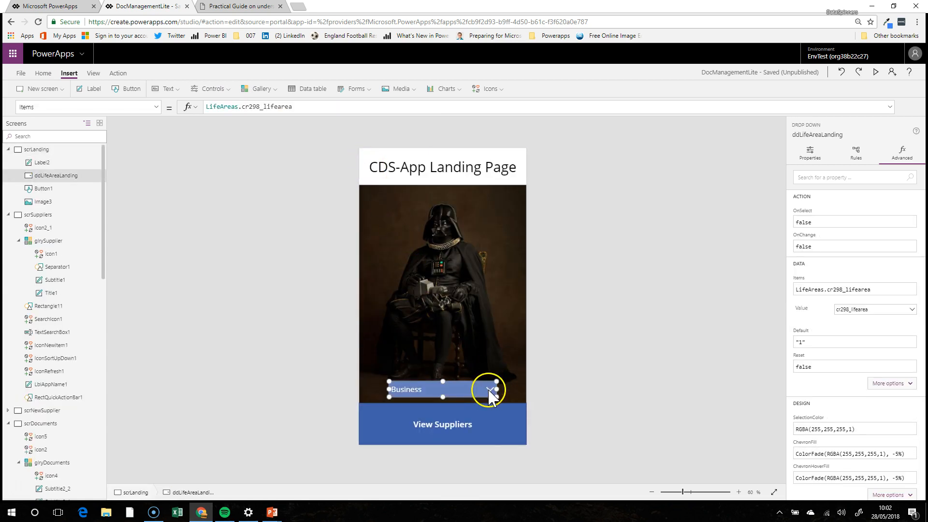
left_click(489, 389, "alt")
left_click(421, 420, "alt")
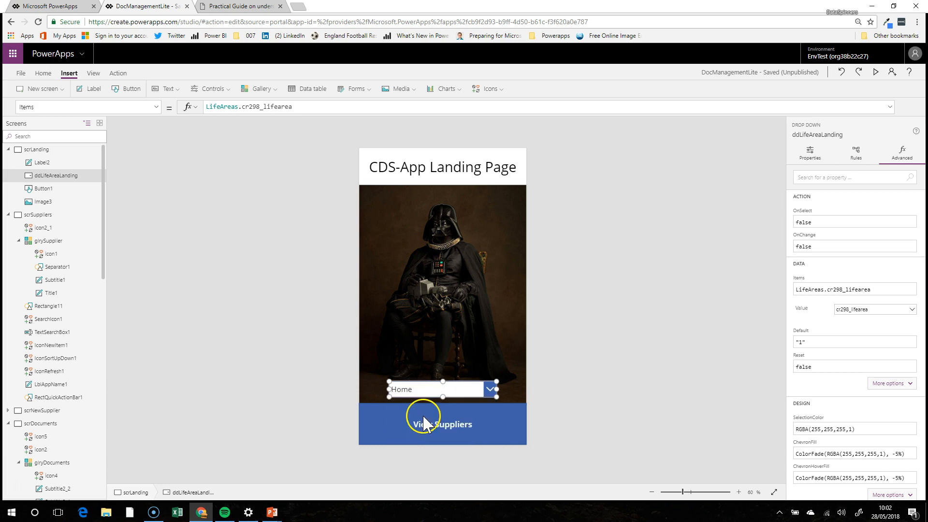
left_click(454, 430)
left_click(478, 428, "alt")
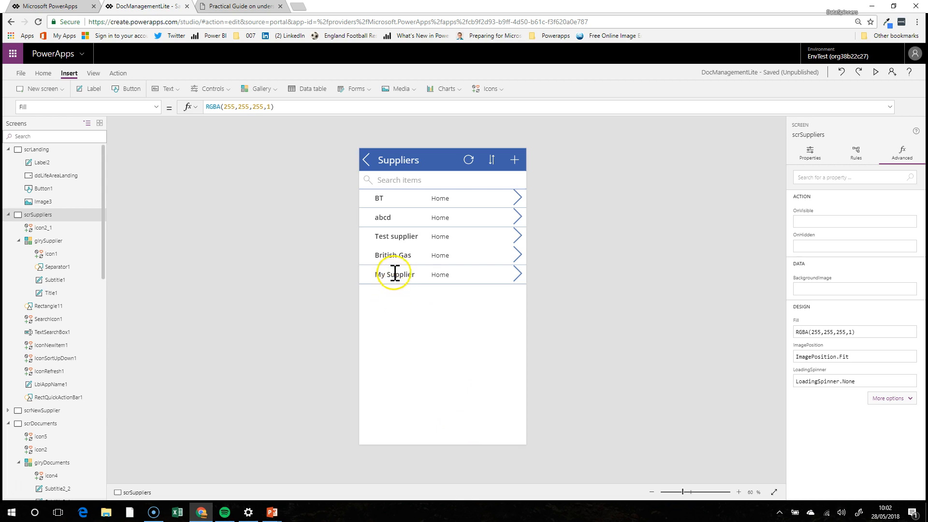
Step: Open the documents of supplier BT and start a new document for it
left_click(520, 204)
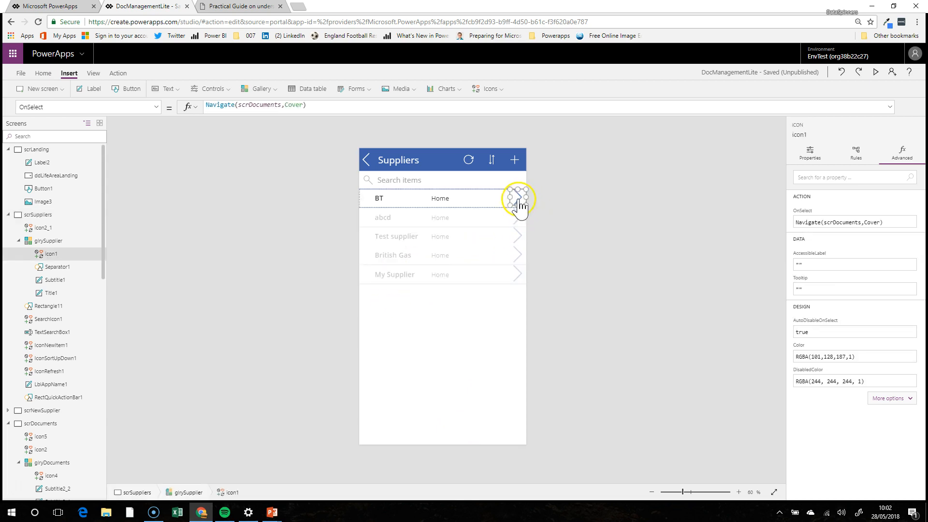
left_click(520, 204, "alt")
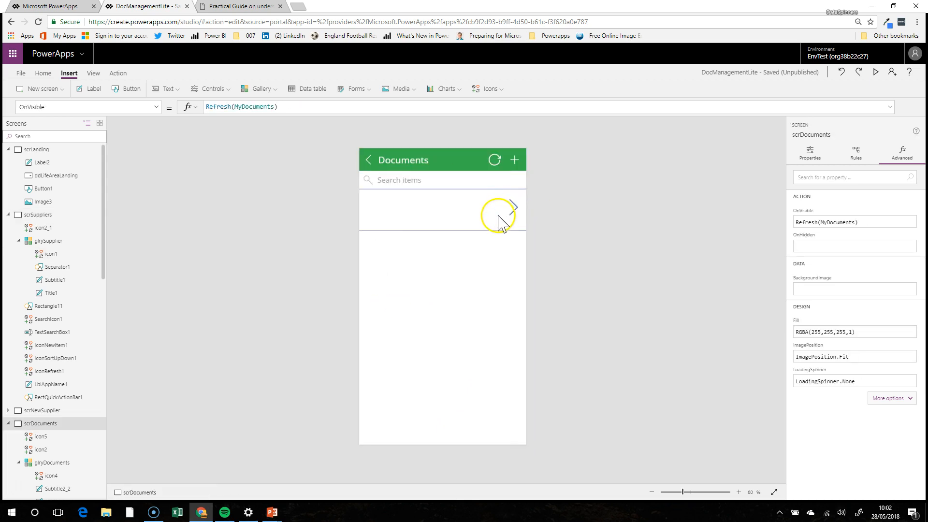
left_click(514, 161, "alt")
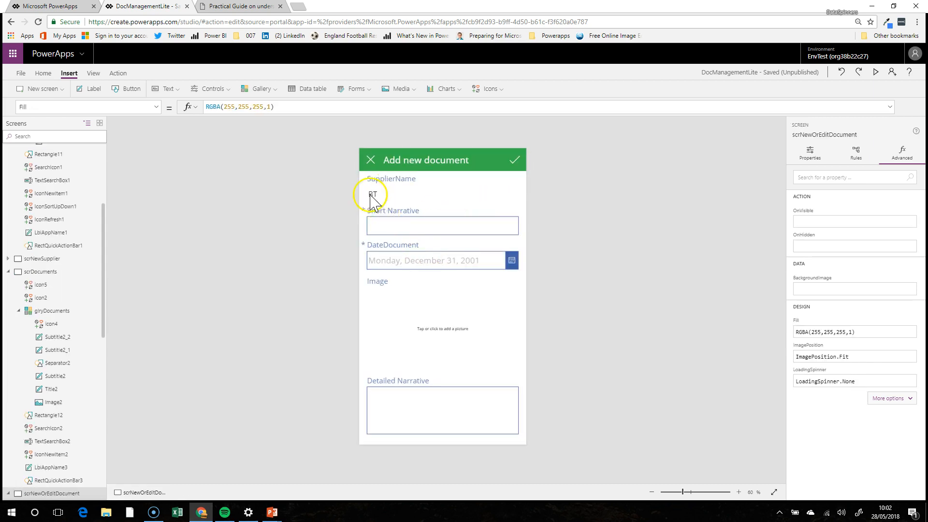
Step: Fill in the BT document with Short Narrative "test123" and the document date May 16, 2018
left_click(394, 228)
left_click(394, 228)
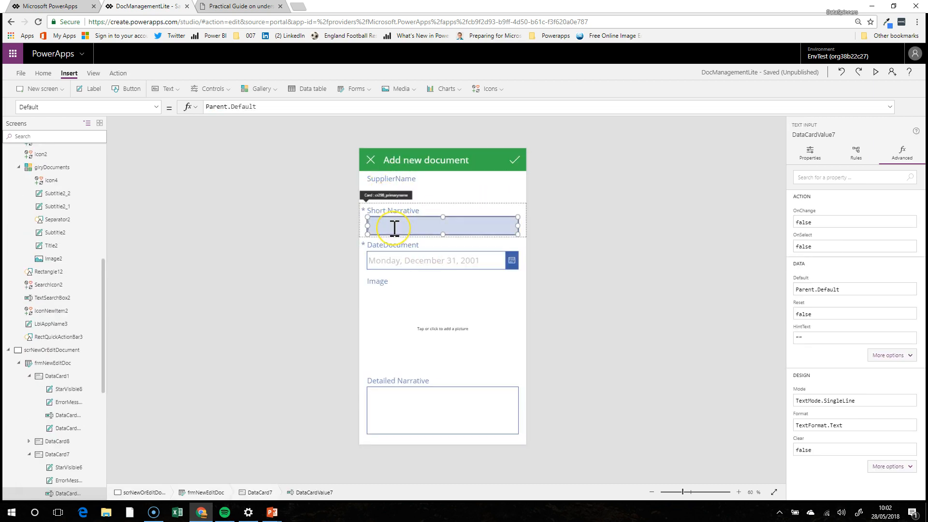
type("test123")
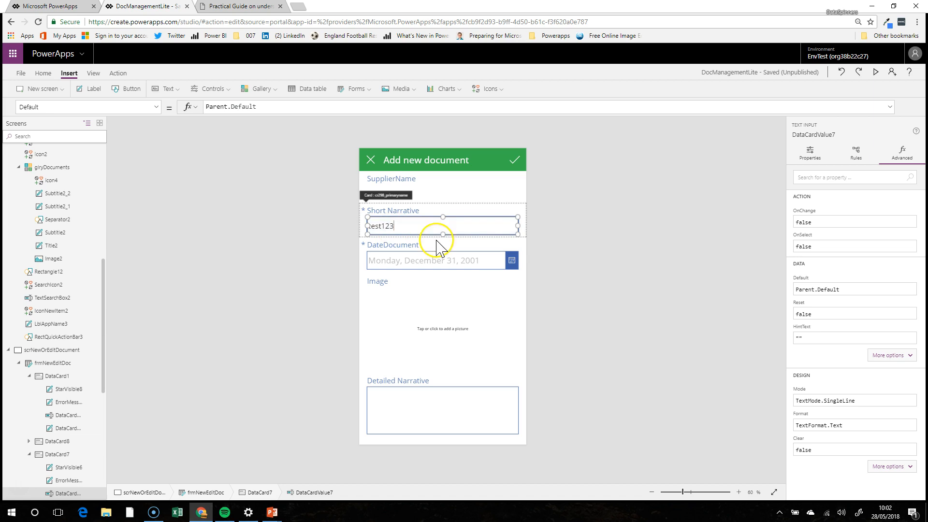
left_click(511, 264)
left_click(513, 262)
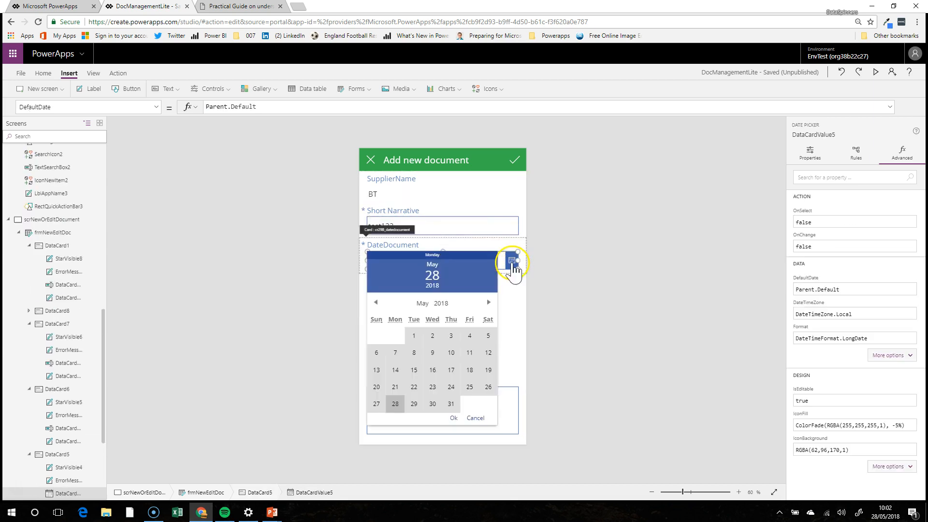
left_click(453, 418)
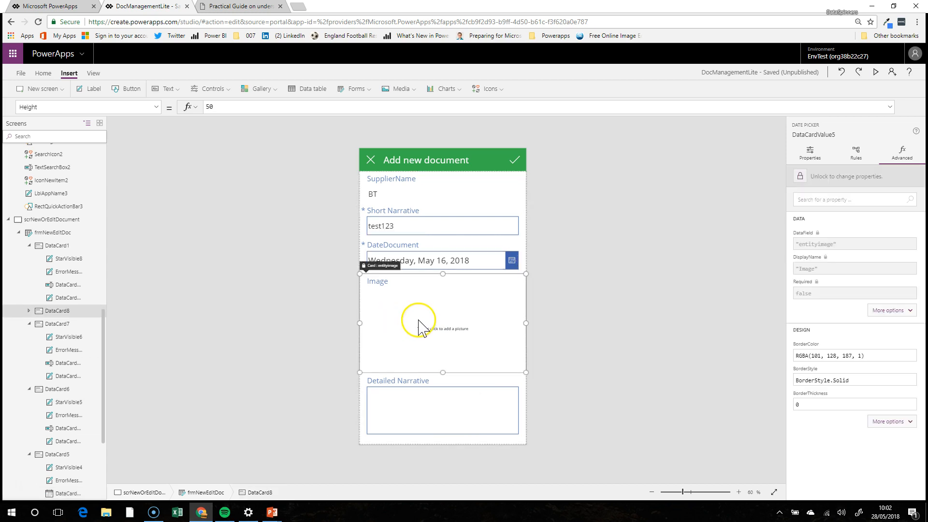
Step: Preview the app and add the call-mum picture from the Gallery folder to the BT document
left_click(875, 71)
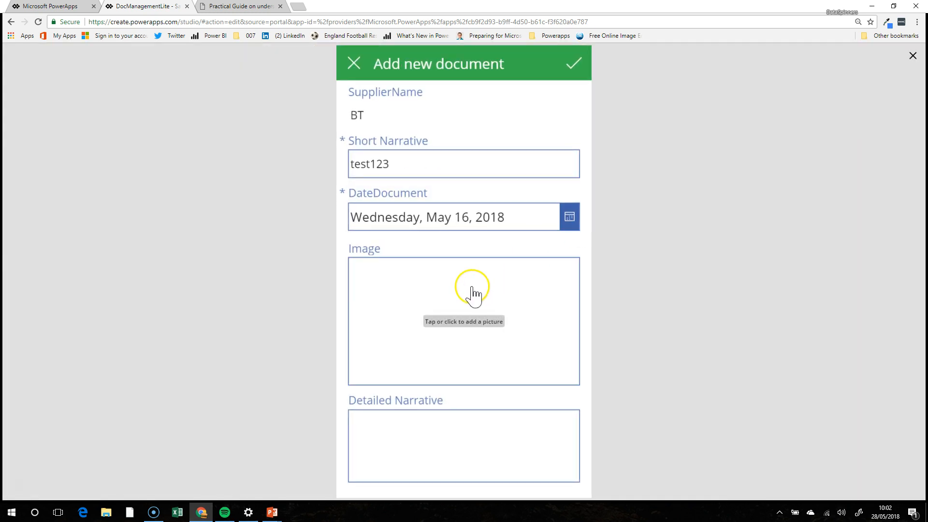
left_click(472, 294)
scroll(353, 212, "down", 5)
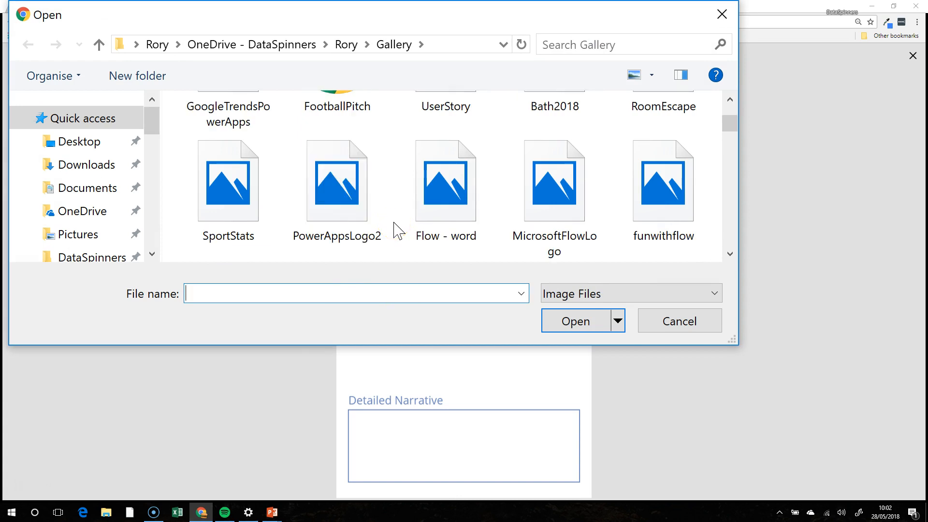
scroll(397, 231, "down", 2)
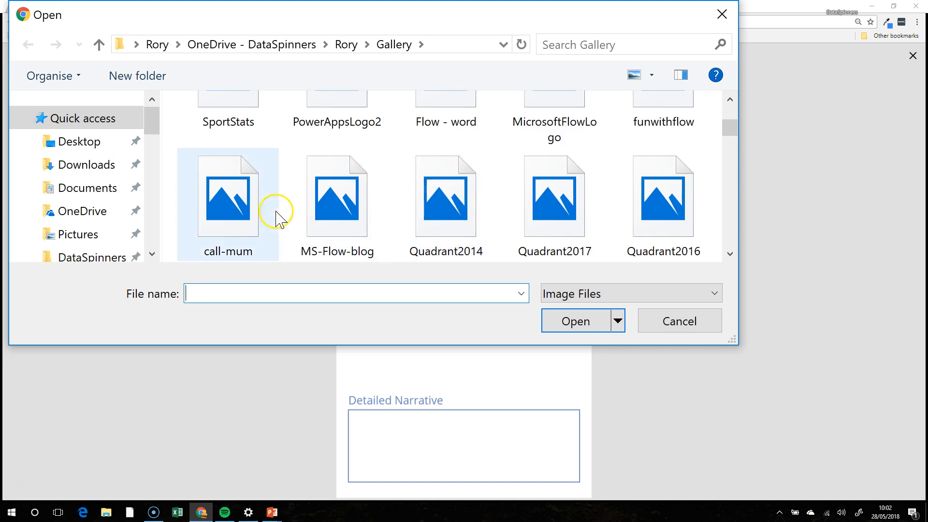
left_click(240, 218)
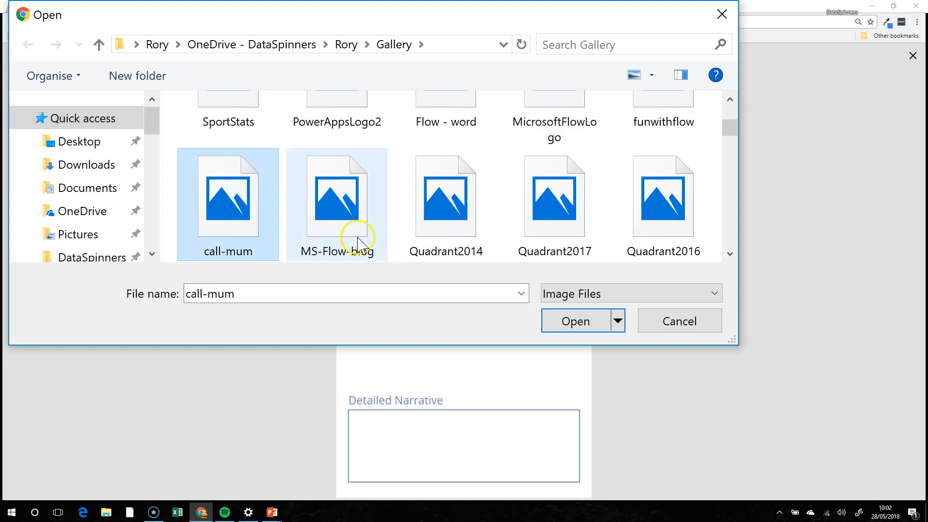
left_click(586, 325)
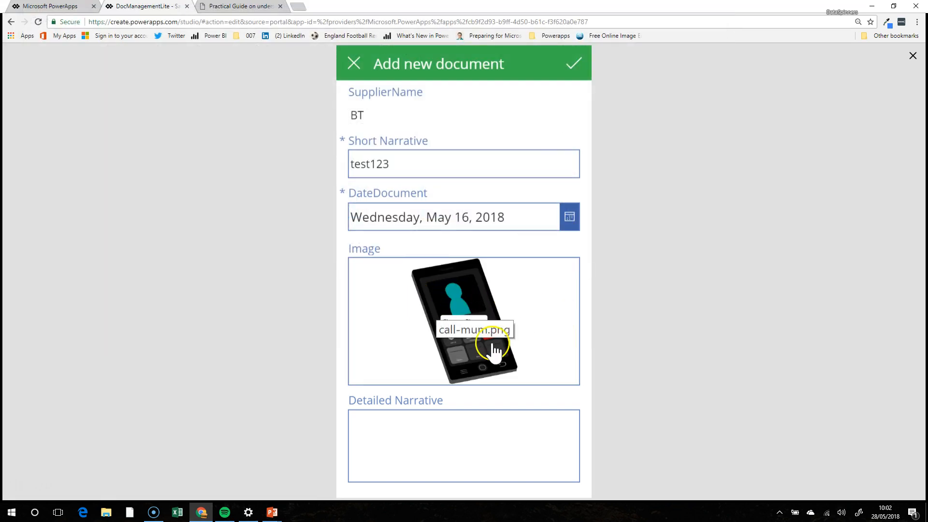
Step: Enter the Detailed Narrative "Make sure you call your Mum!" and save the BT document
left_click(449, 443)
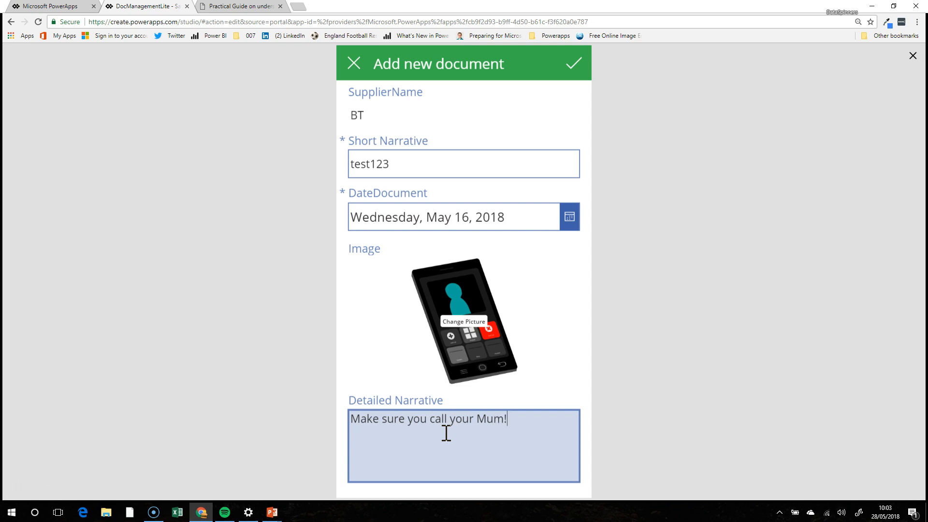
left_click(442, 351)
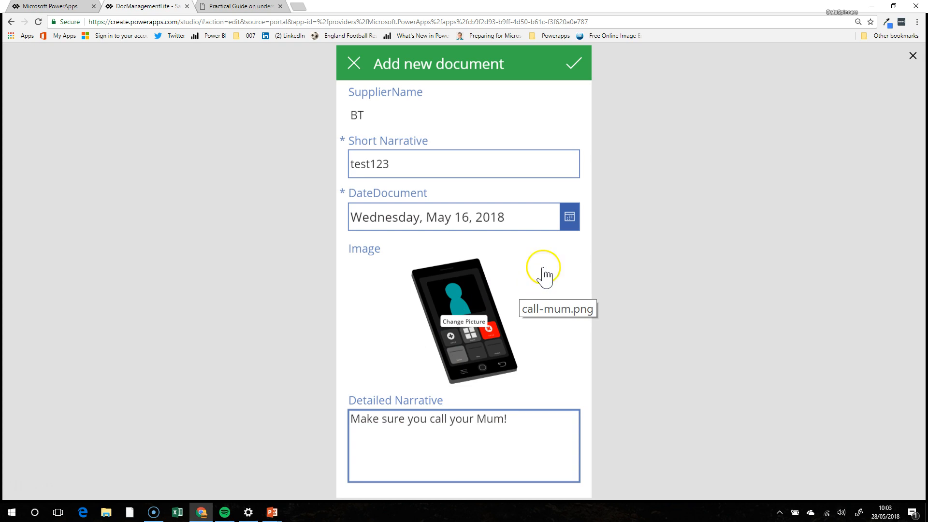
left_click(571, 65)
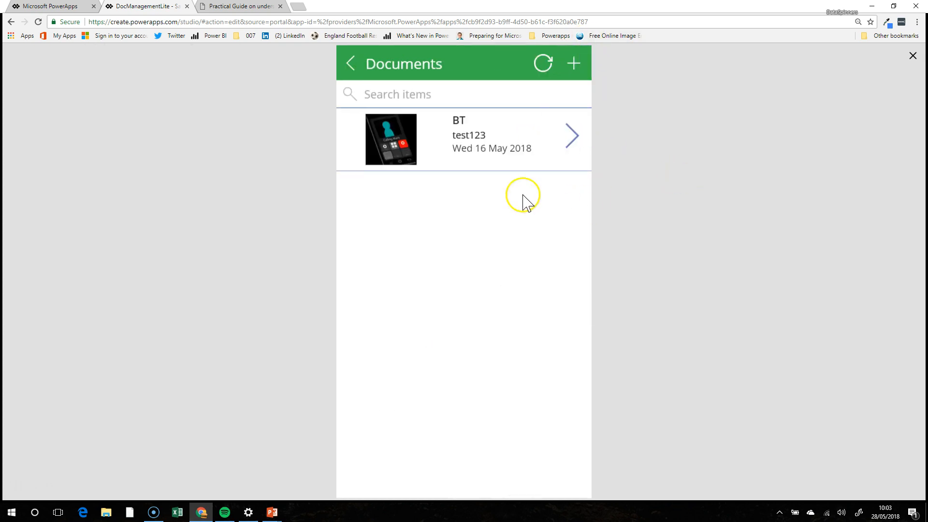
Step: Return from the Documents screen through Suppliers to the app's landing page
left_click(351, 63)
left_click(352, 70)
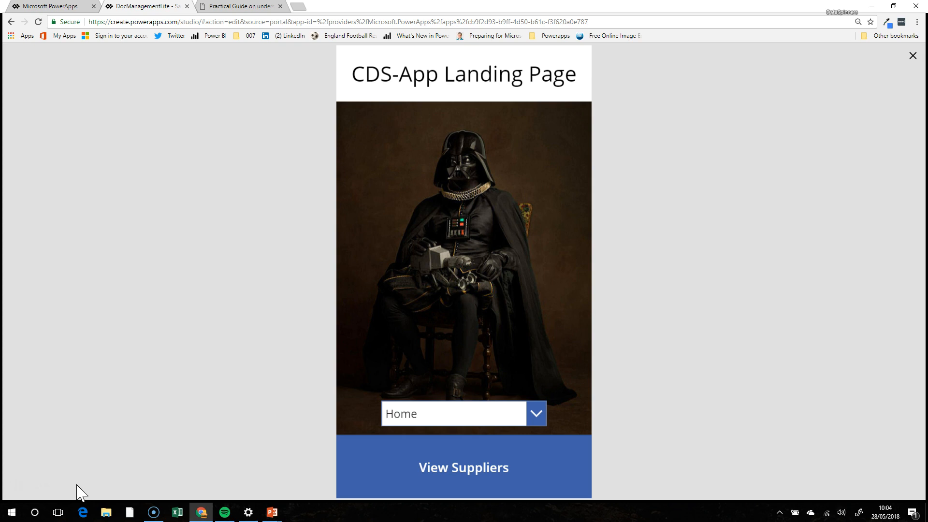
left_click(21, 488)
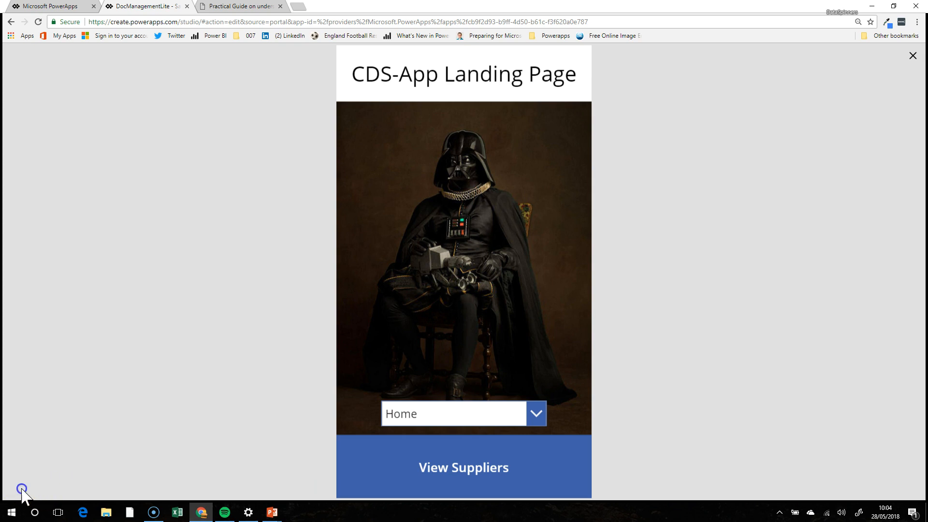